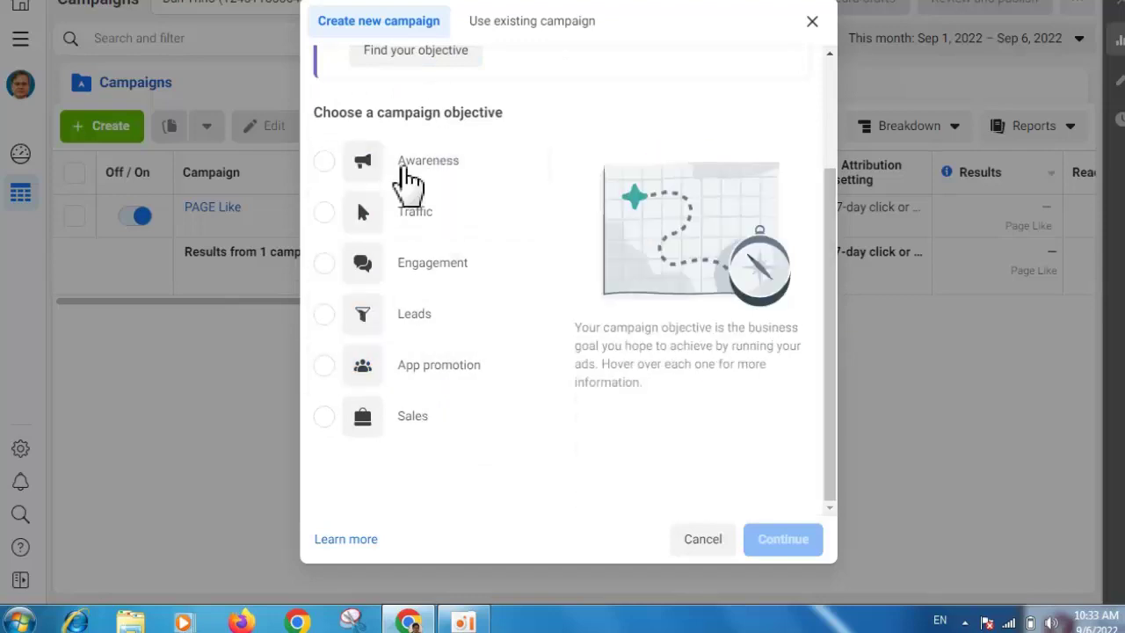
Step: Choose Engagement as the new campaign's objective and name the campaign "Test Boost Video"
left_click(324, 264)
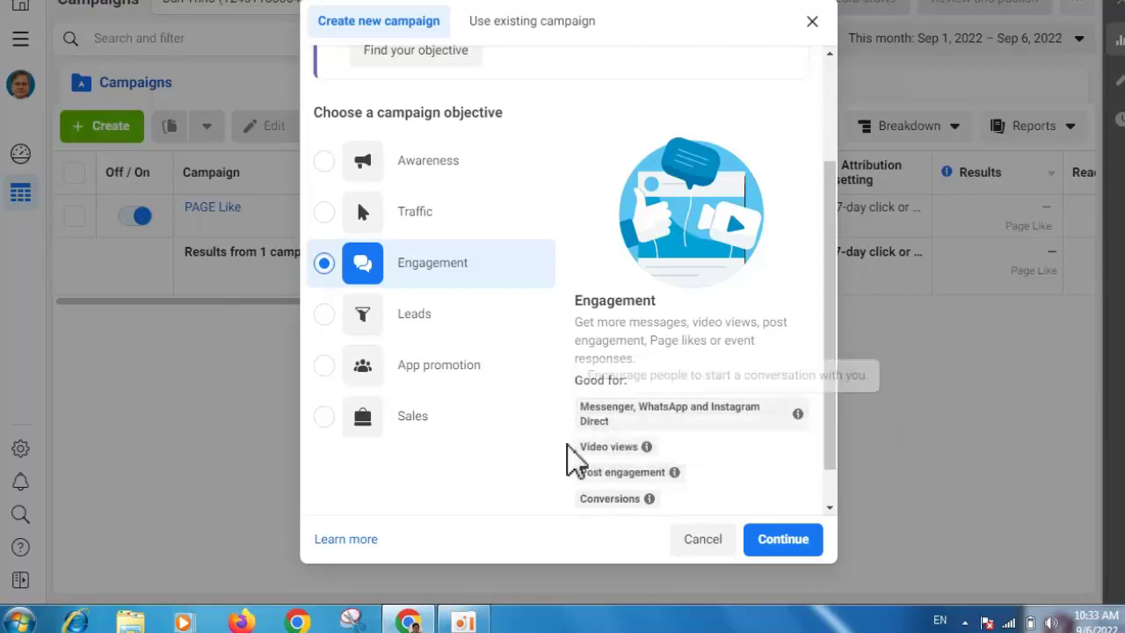
left_click_drag(835, 289, 831, 384)
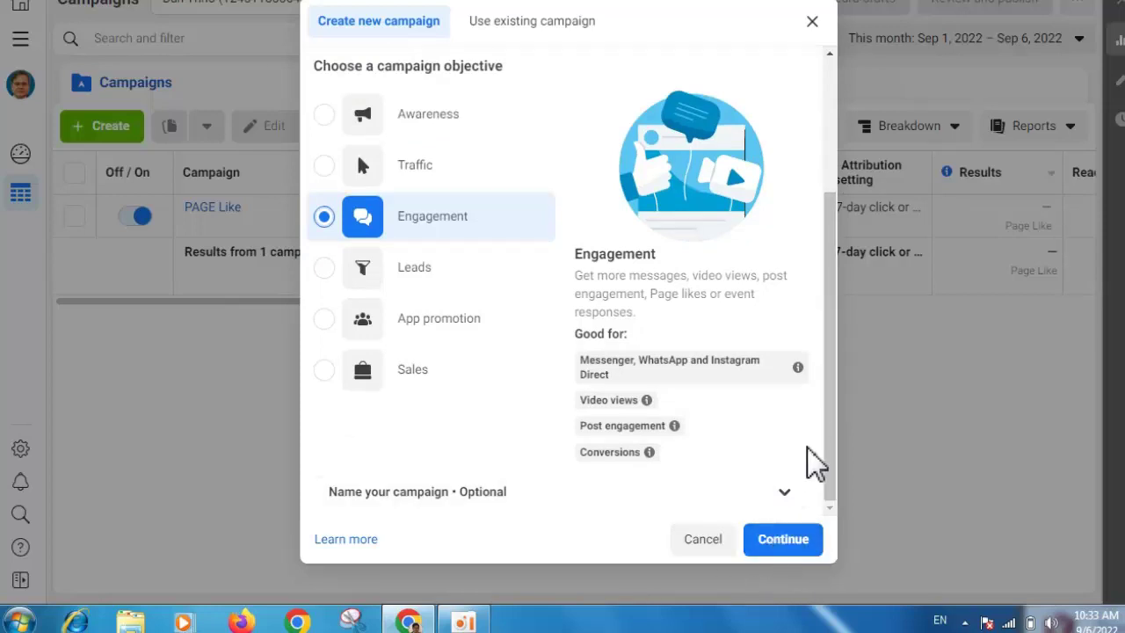
left_click(792, 505)
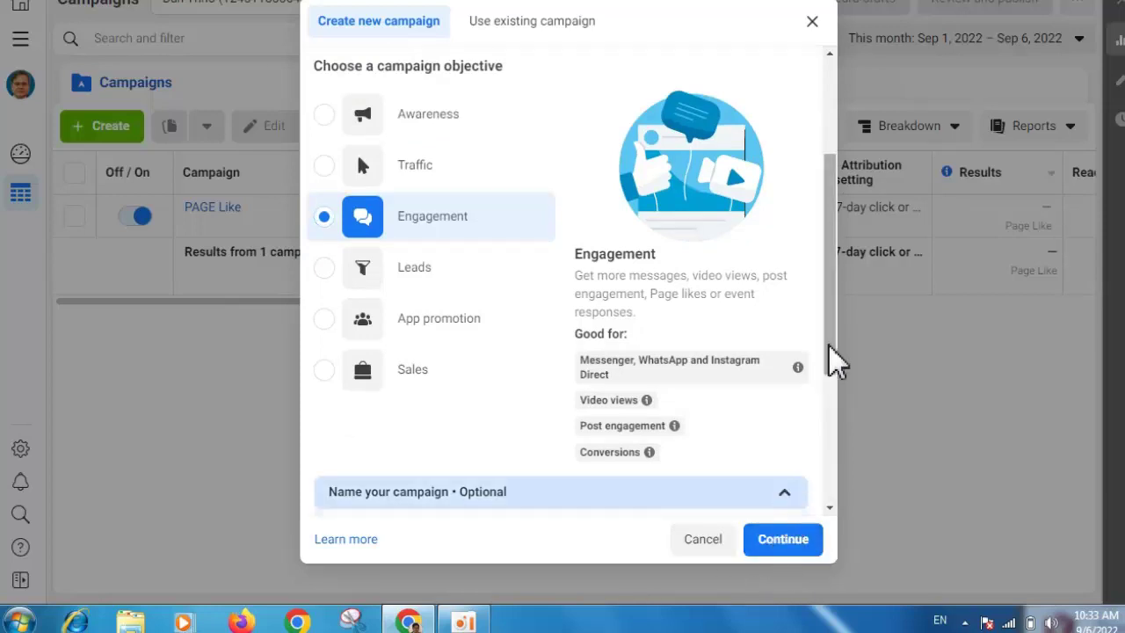
left_click_drag(830, 314, 829, 452)
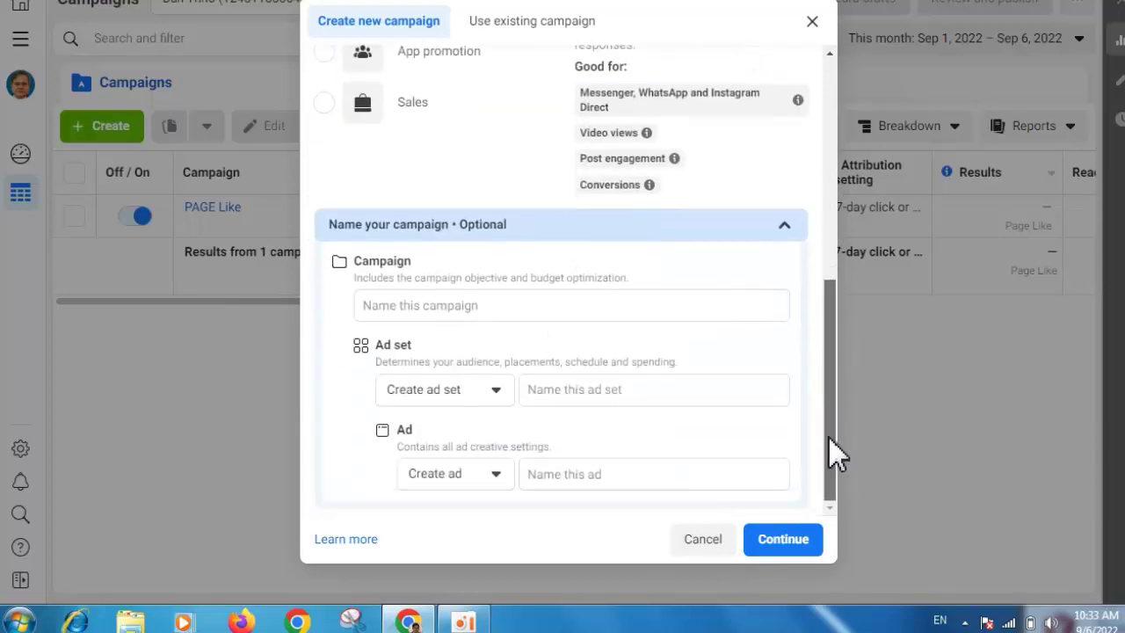
left_click(420, 306)
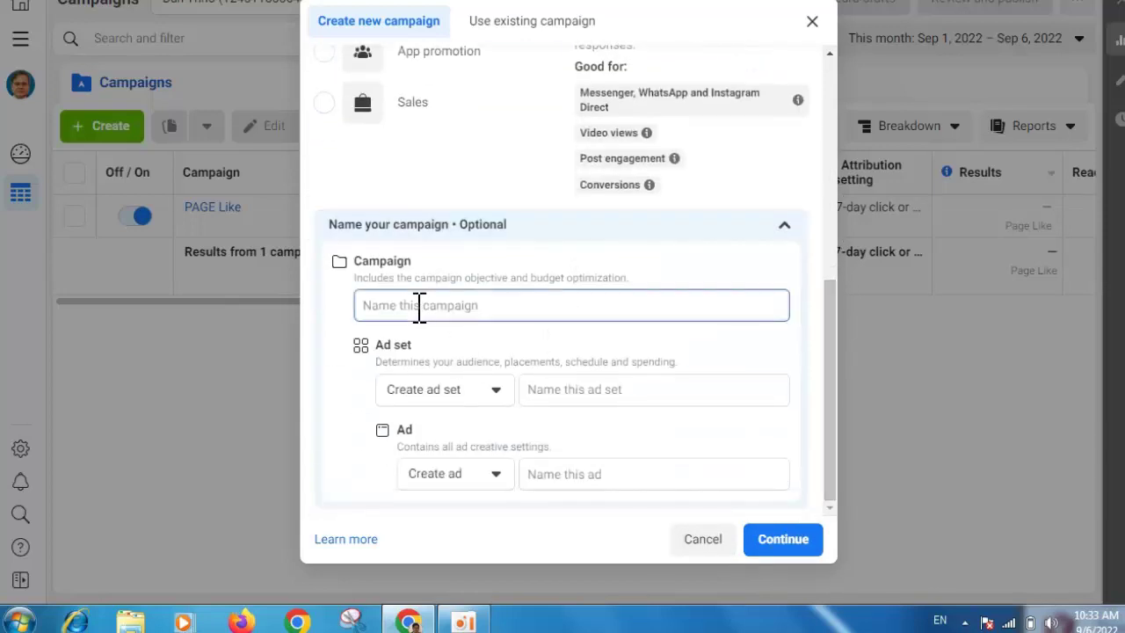
type("Test Boost Video")
Step: Copy the campaign name "Test Boost Video" and paste it as the ad set name
left_click_drag(495, 306, 341, 303)
right_click(391, 308)
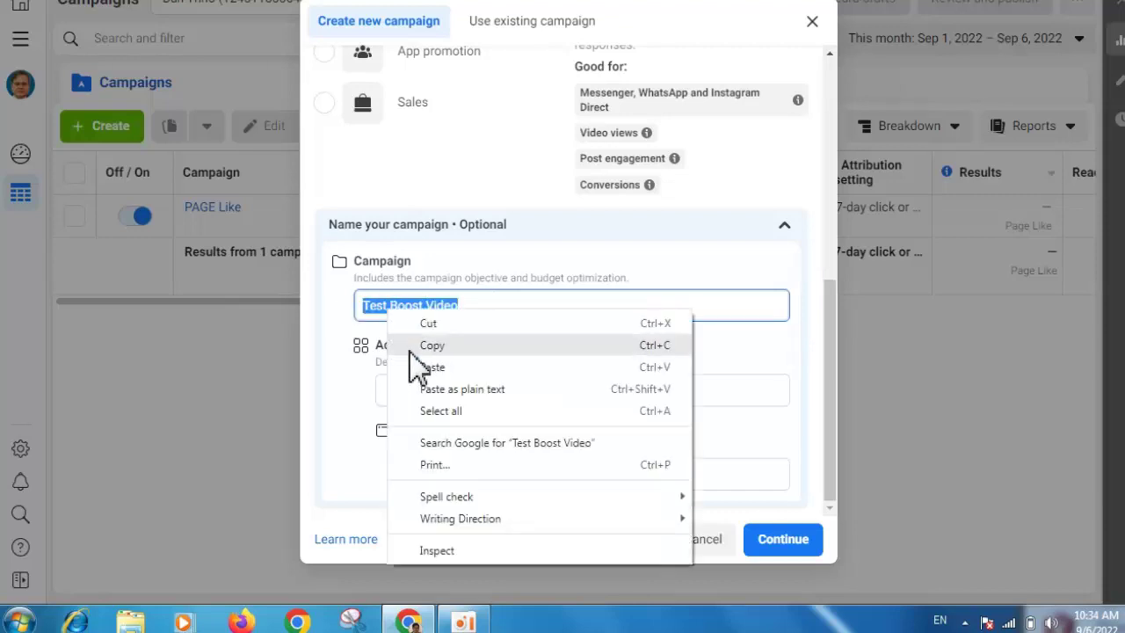
left_click(414, 345)
left_click(554, 397)
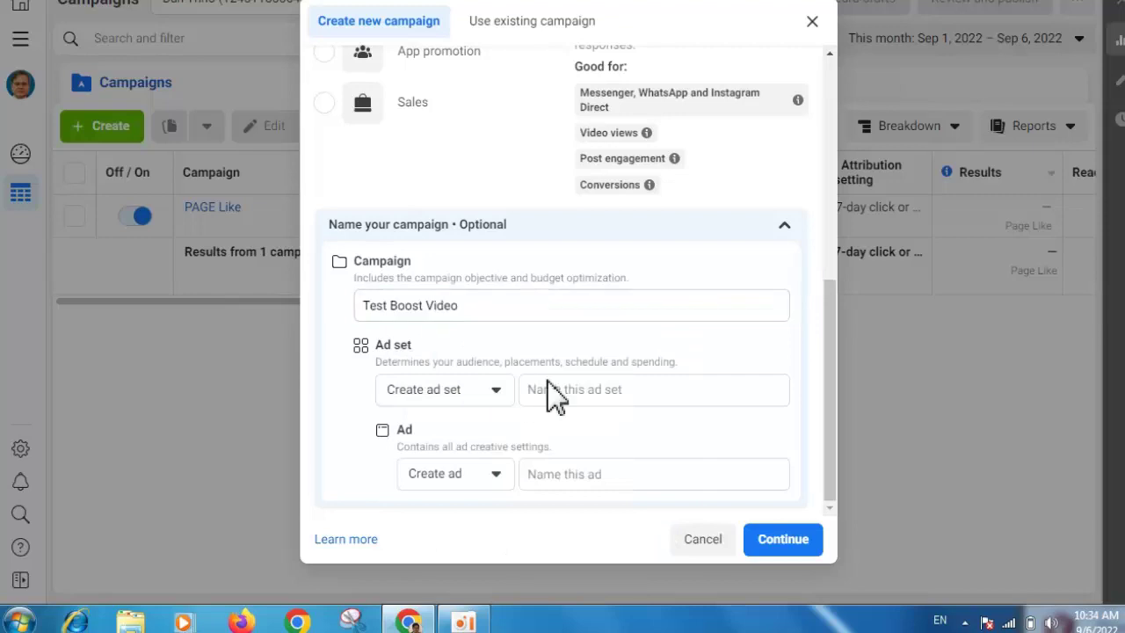
right_click(552, 395)
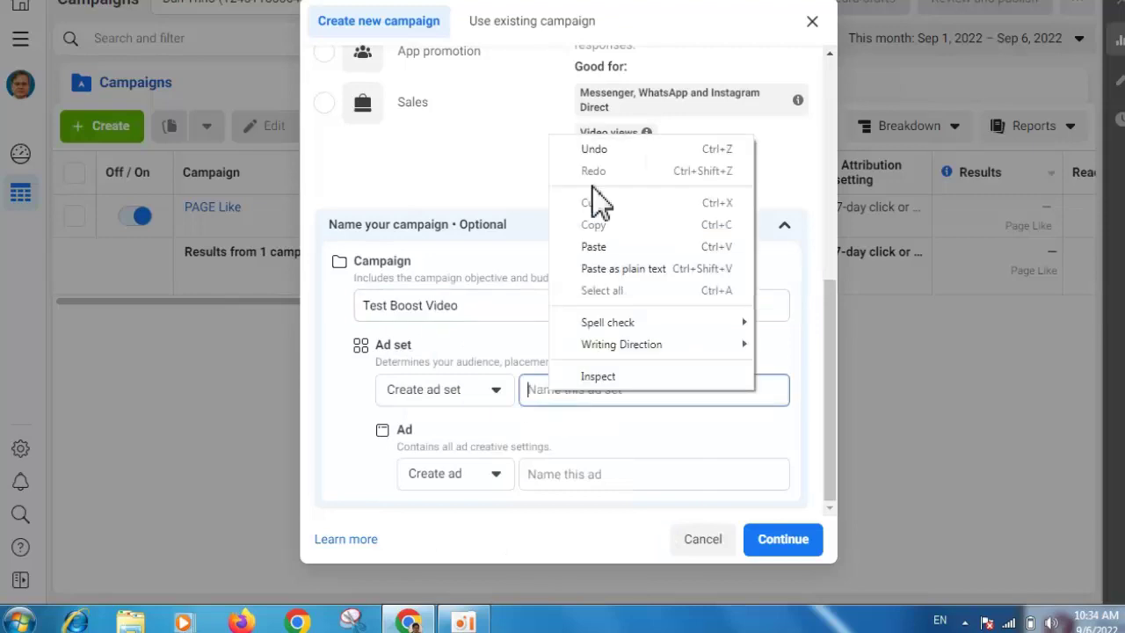
left_click(595, 250)
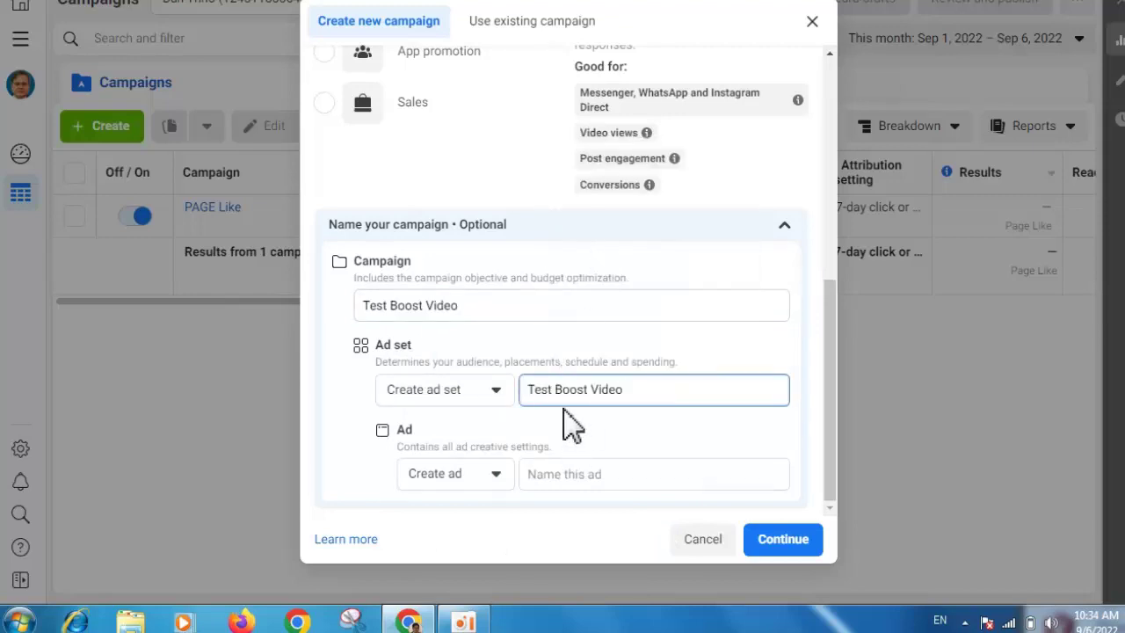
Step: Paste "Test Boost Video" as the ad name and continue to the campaign settings
left_click(565, 474)
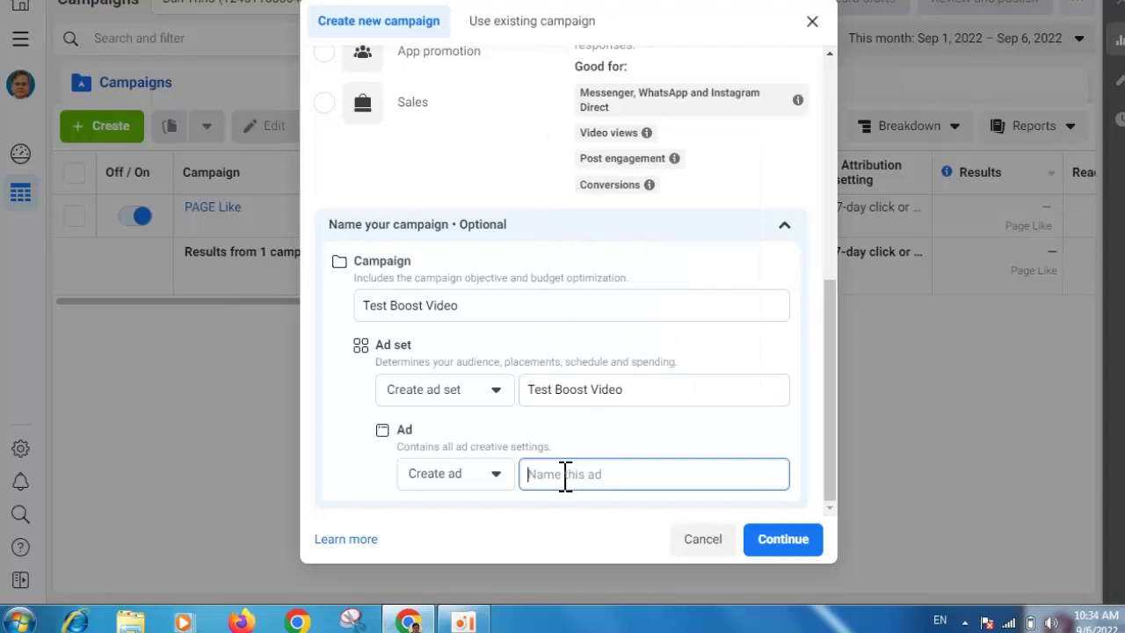
right_click(565, 474)
left_click(646, 330)
left_click(774, 541)
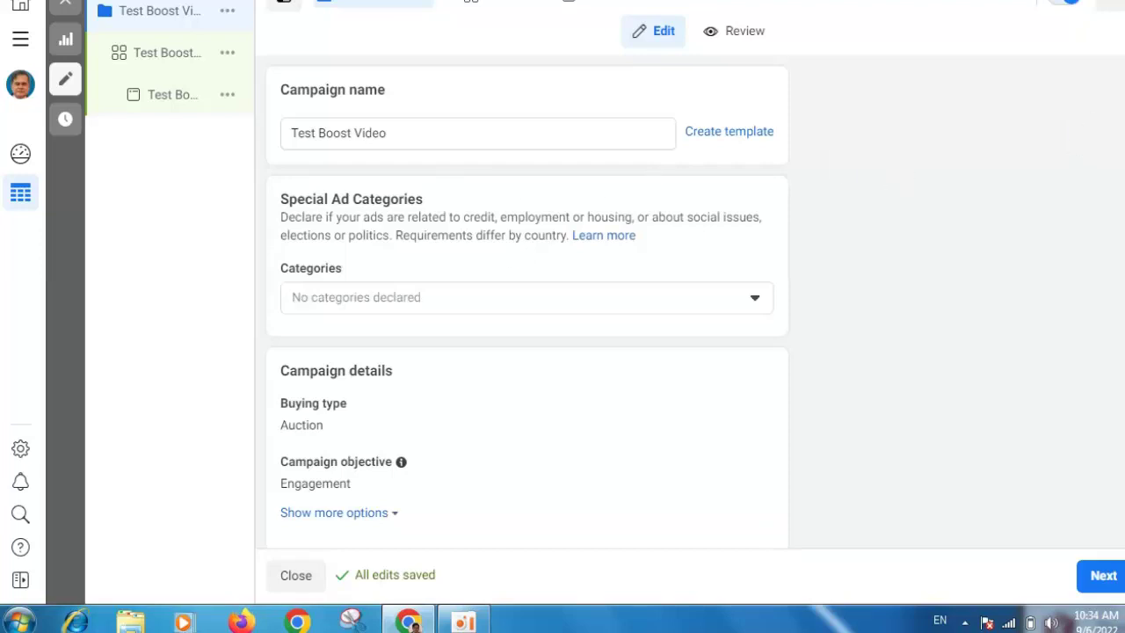
Step: Turn on Advantage Campaign Budget for the campaign and dismiss the notice about bid strategy options
scroll(527, 303, "down", 1)
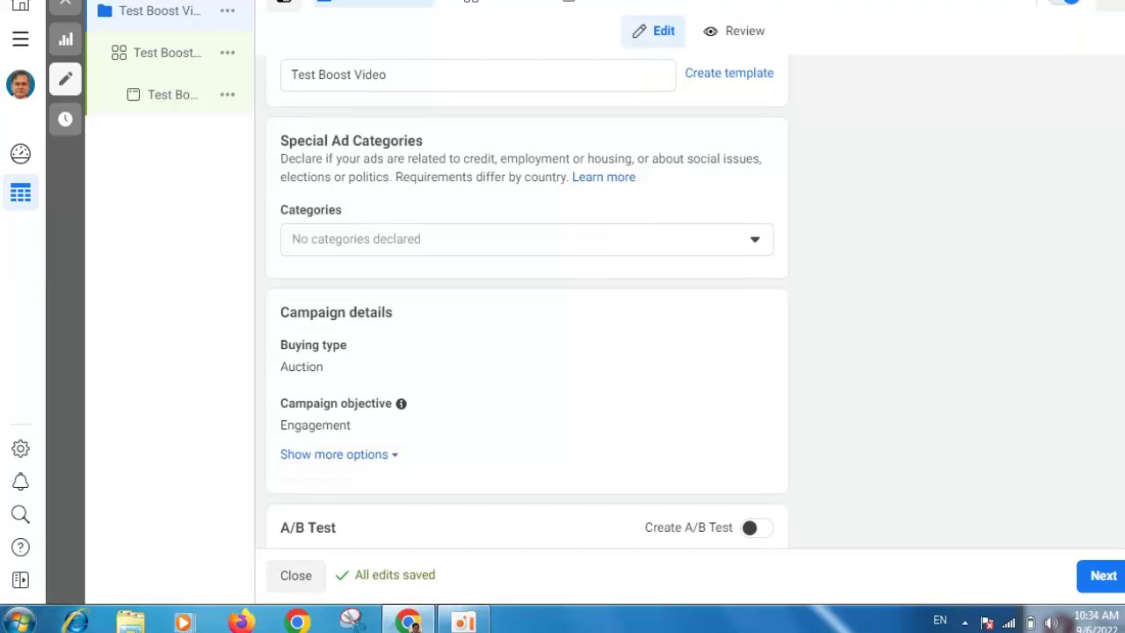
scroll(528, 302, "down", 3)
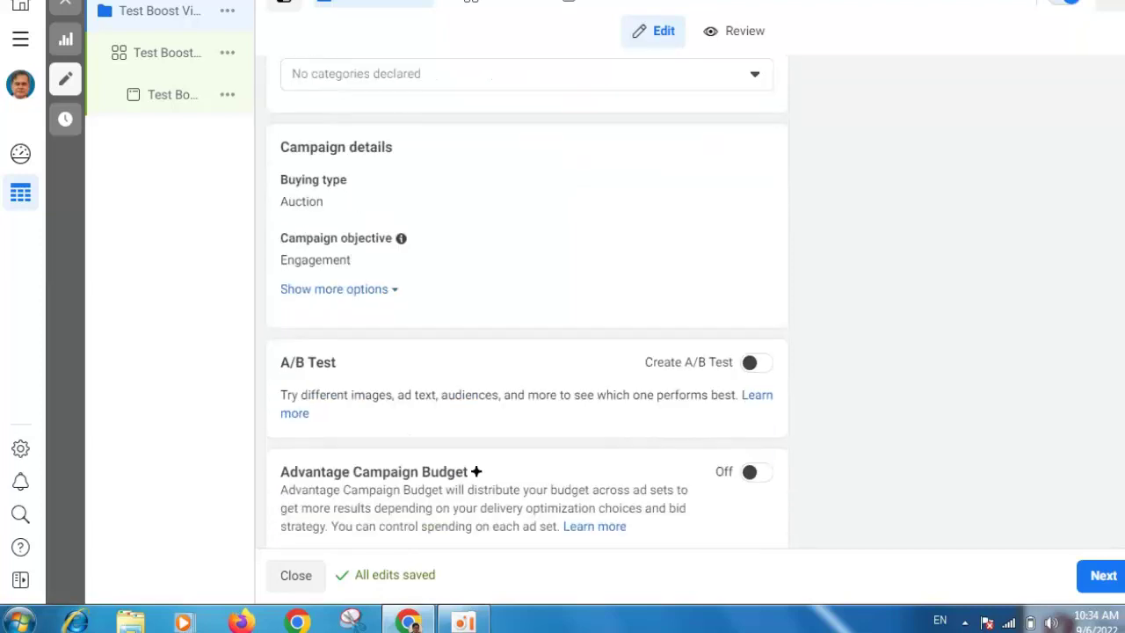
scroll(527, 303, "down", 1)
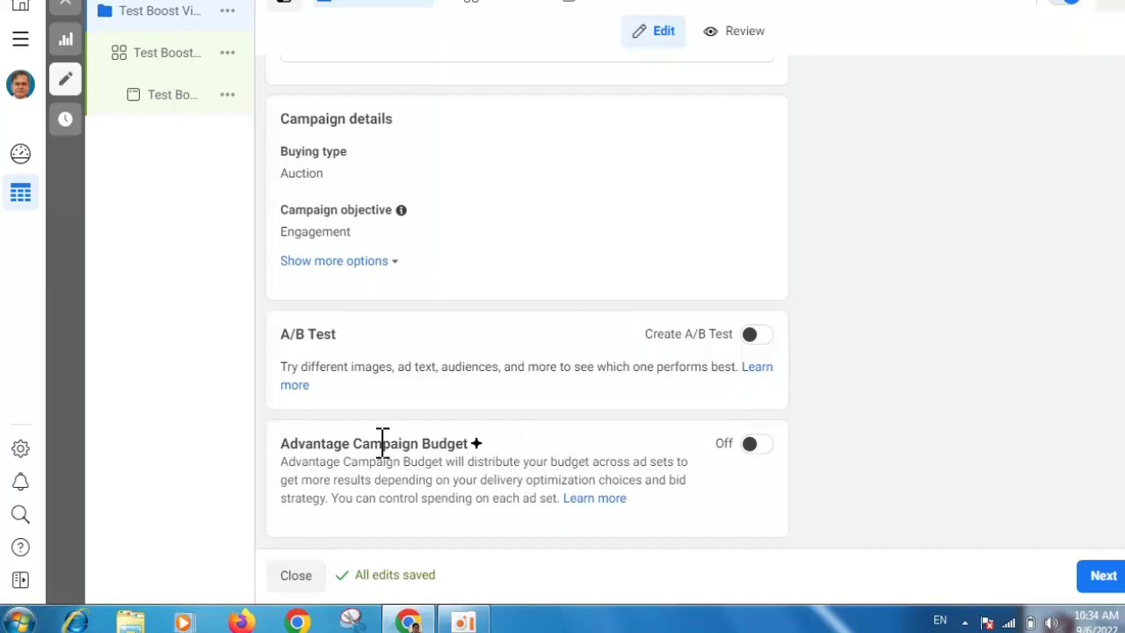
left_click_drag(285, 444, 476, 448)
left_click(525, 459)
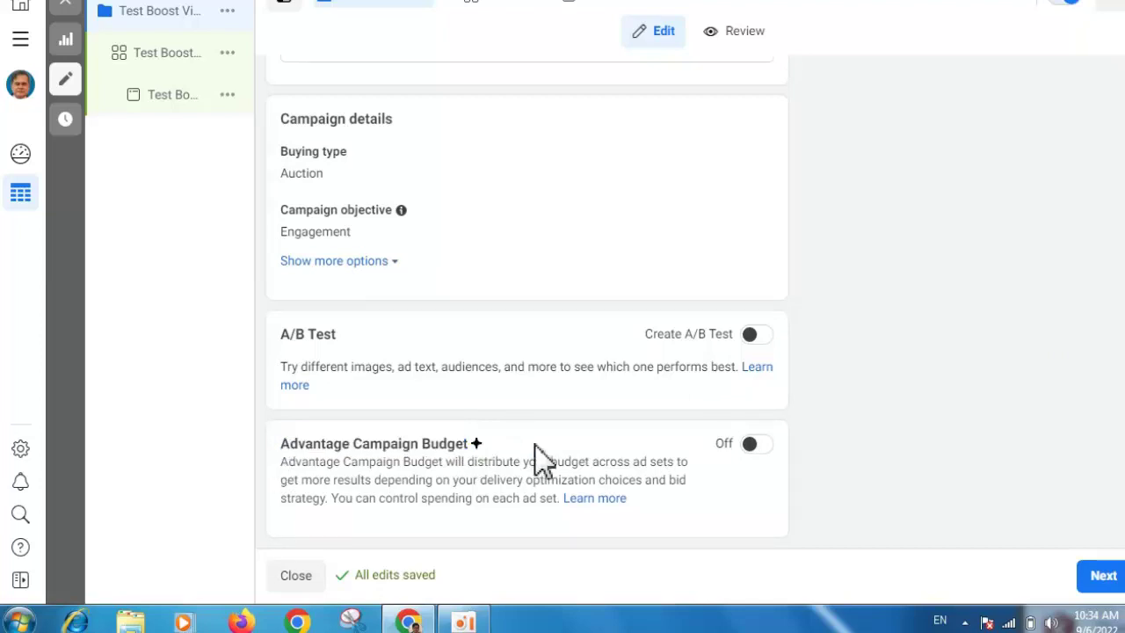
left_click(756, 446)
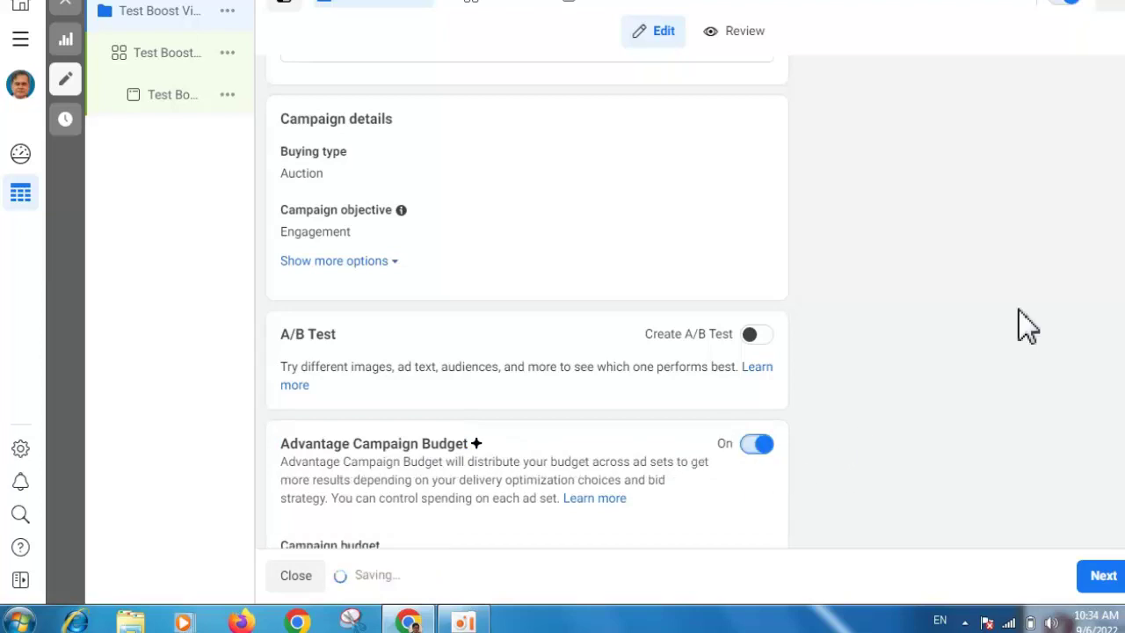
scroll(1124, 413, "down", 4)
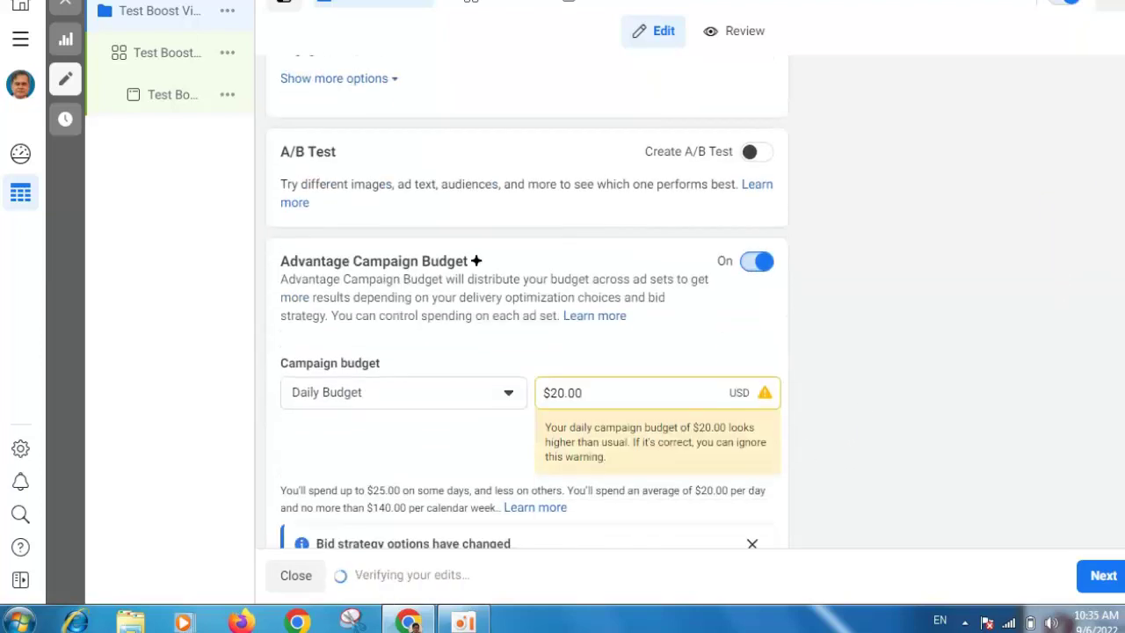
scroll(1123, 413, "down", 1)
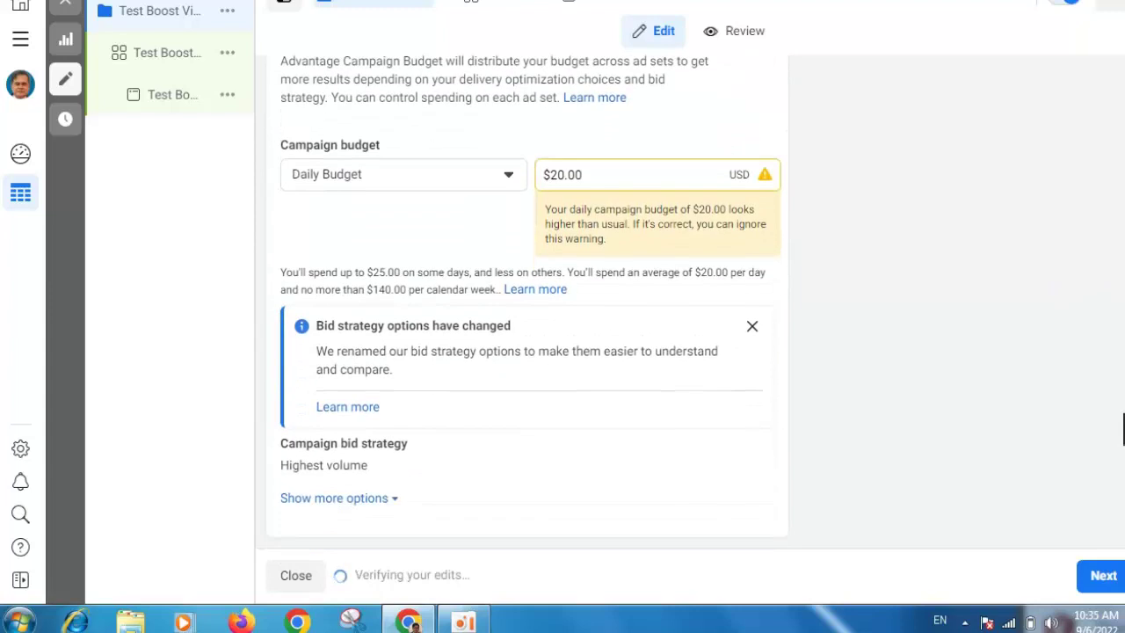
left_click(751, 326)
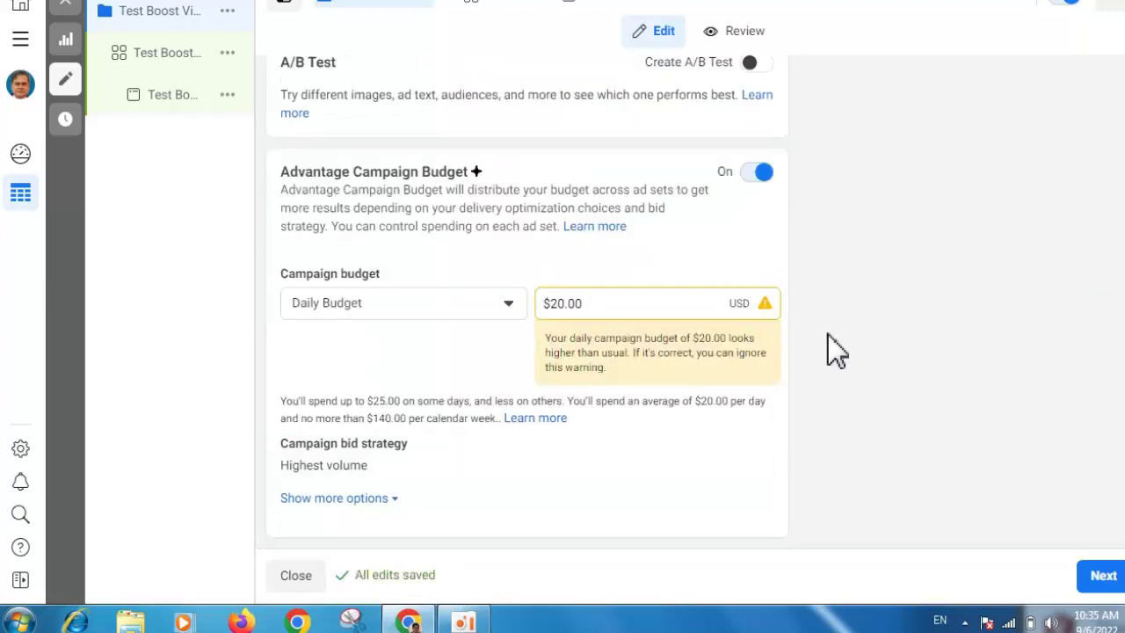
Step: Set the daily campaign budget to $10.00 and dismiss the zero-results warning
left_click(486, 303)
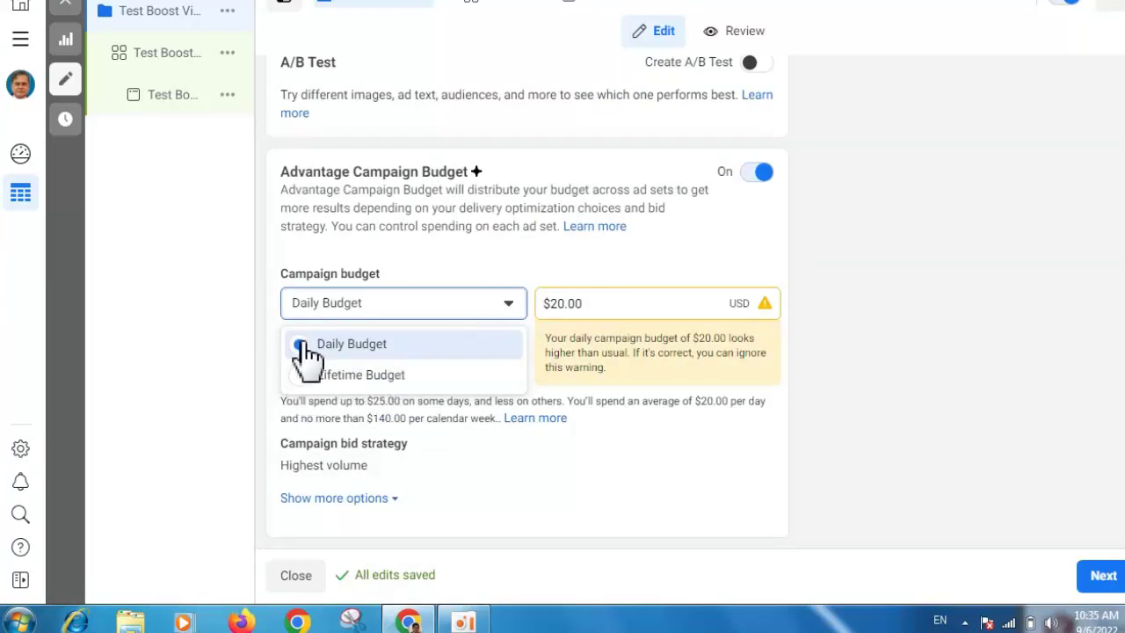
left_click(602, 303)
left_click(603, 303)
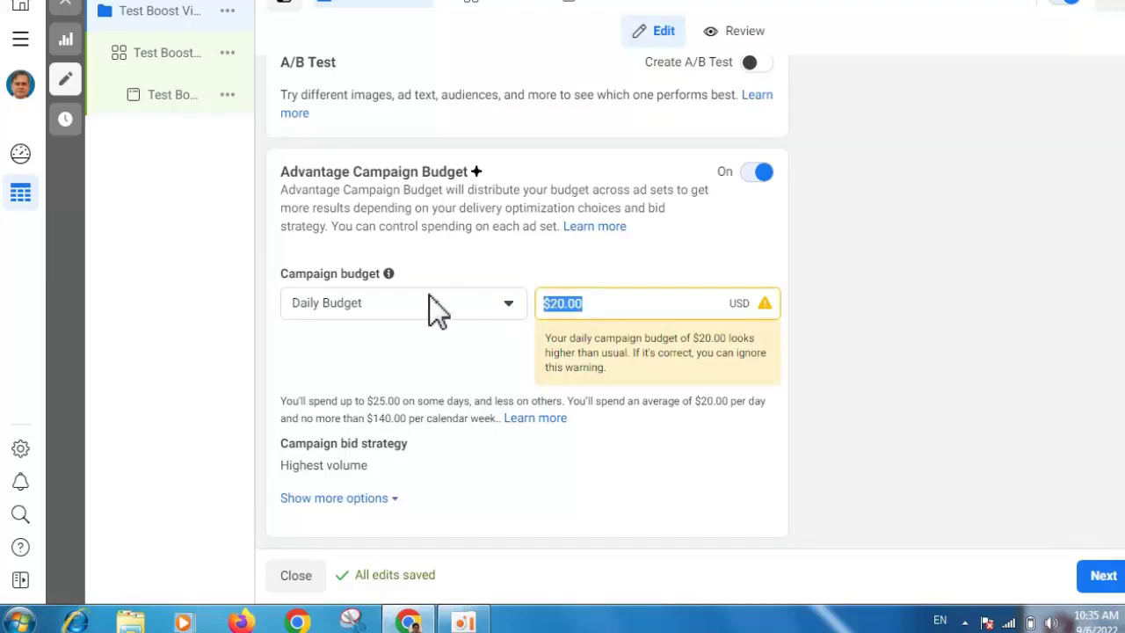
type("10")
left_click(483, 358)
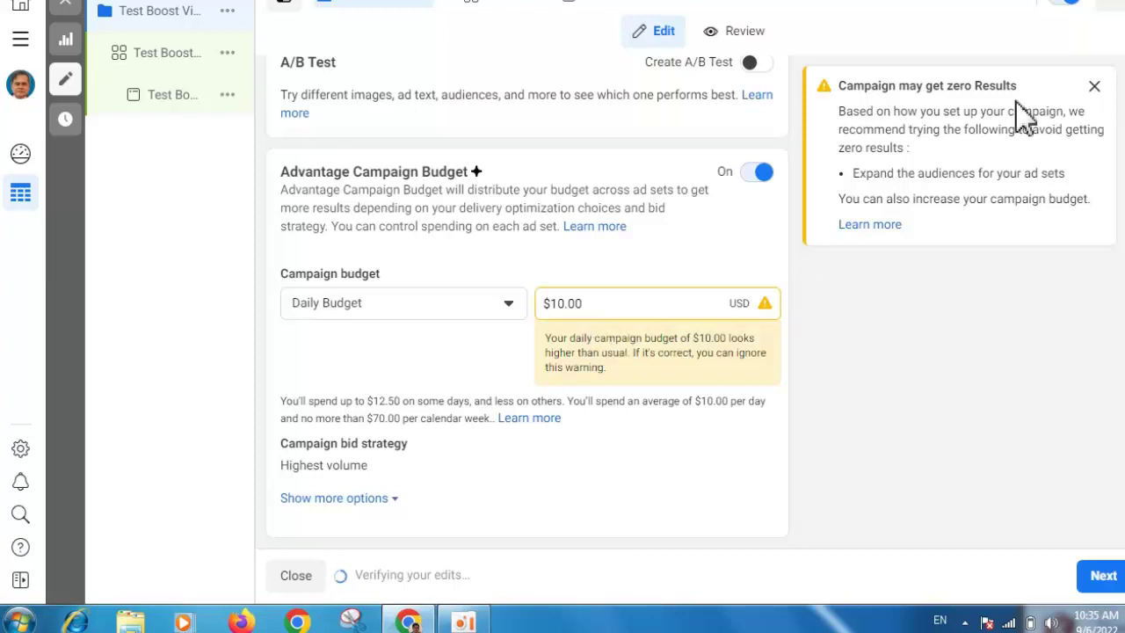
left_click(1094, 88)
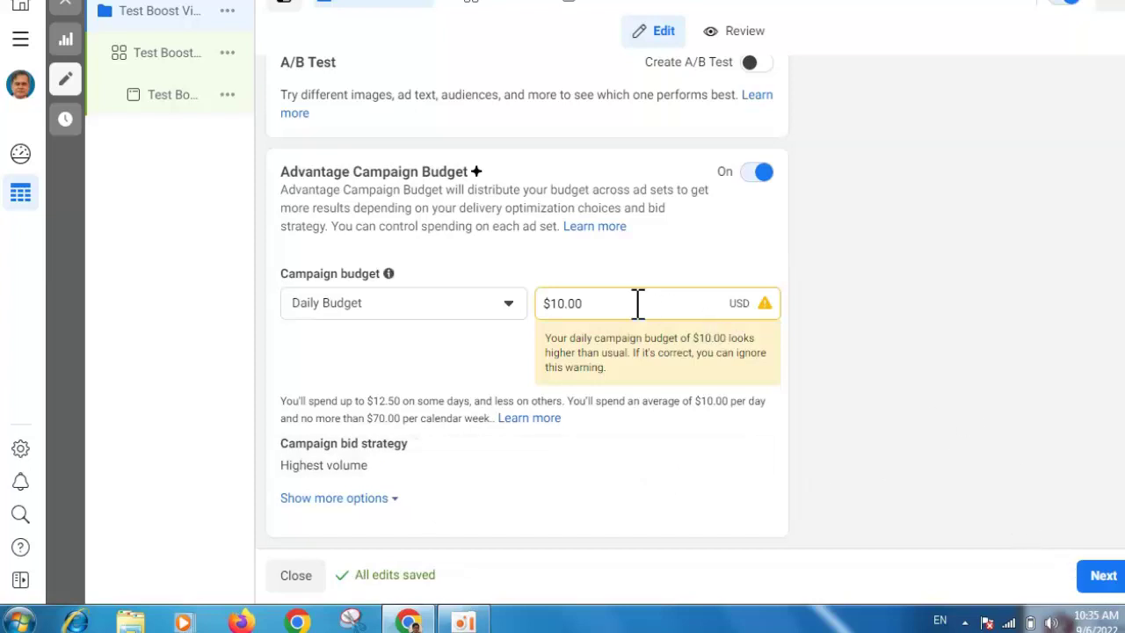
Step: Set the daily campaign budget to $5.00 and proceed to the ad set settings
left_click_drag(635, 303, 491, 321)
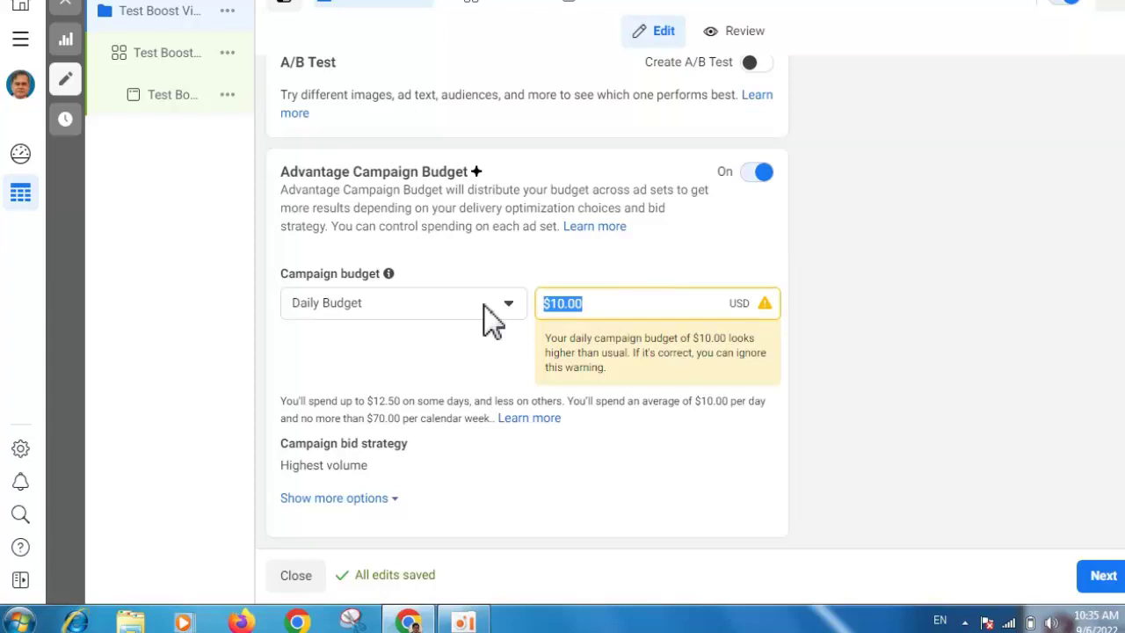
type("5")
left_click(831, 323)
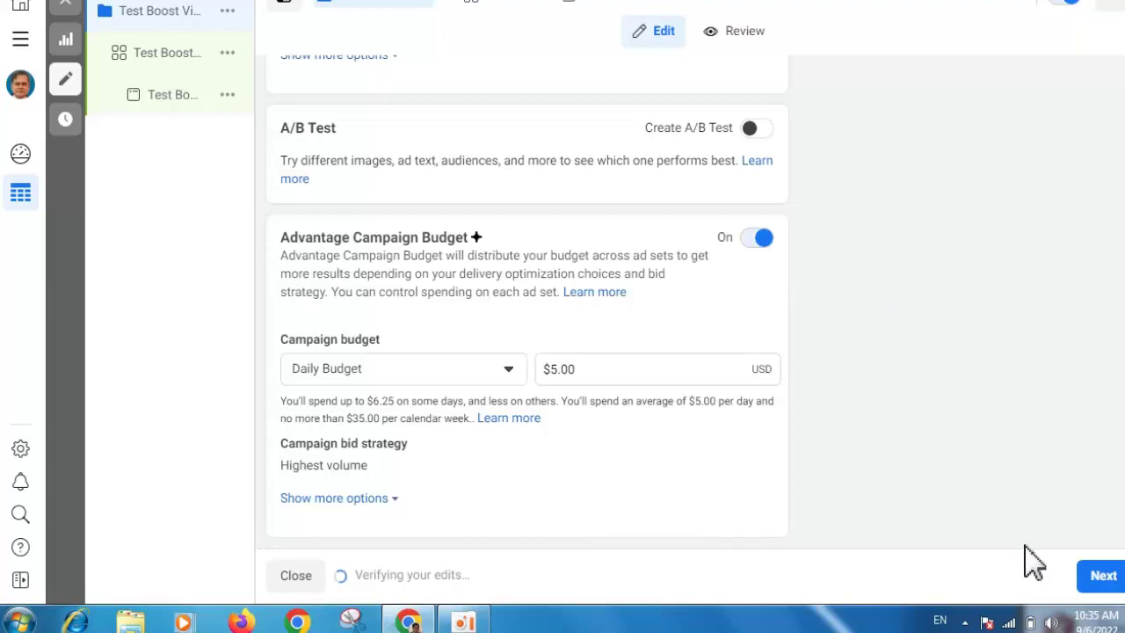
left_click(1105, 593)
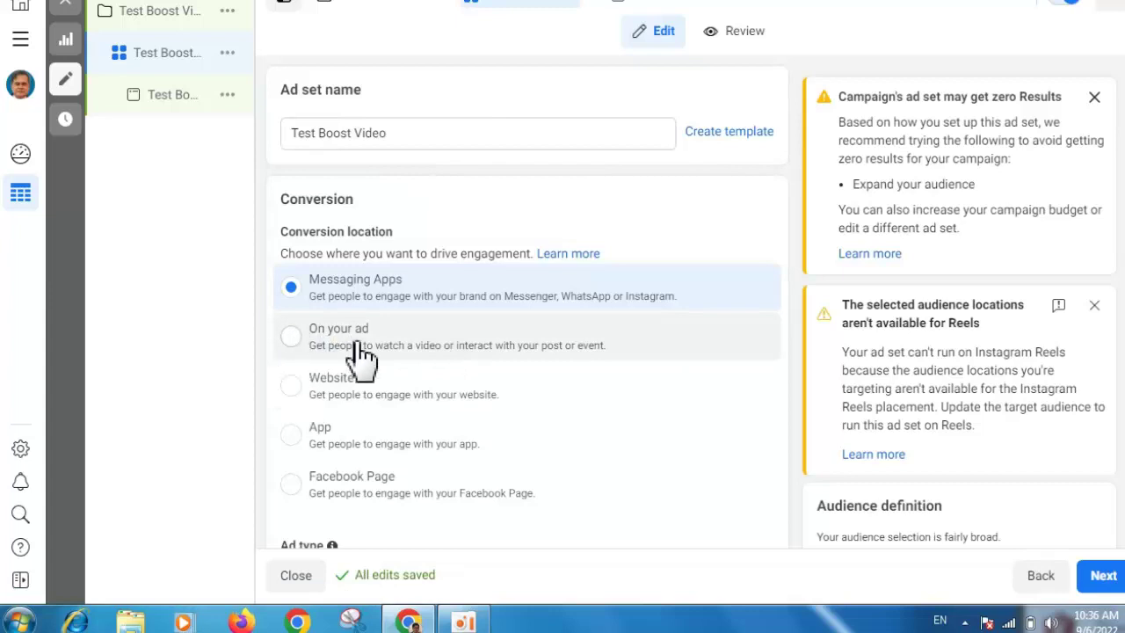
Step: Set the ad set's conversion location to On your ad, with Video views as the engagement type, and dismiss the Reels location warning
left_click(293, 337)
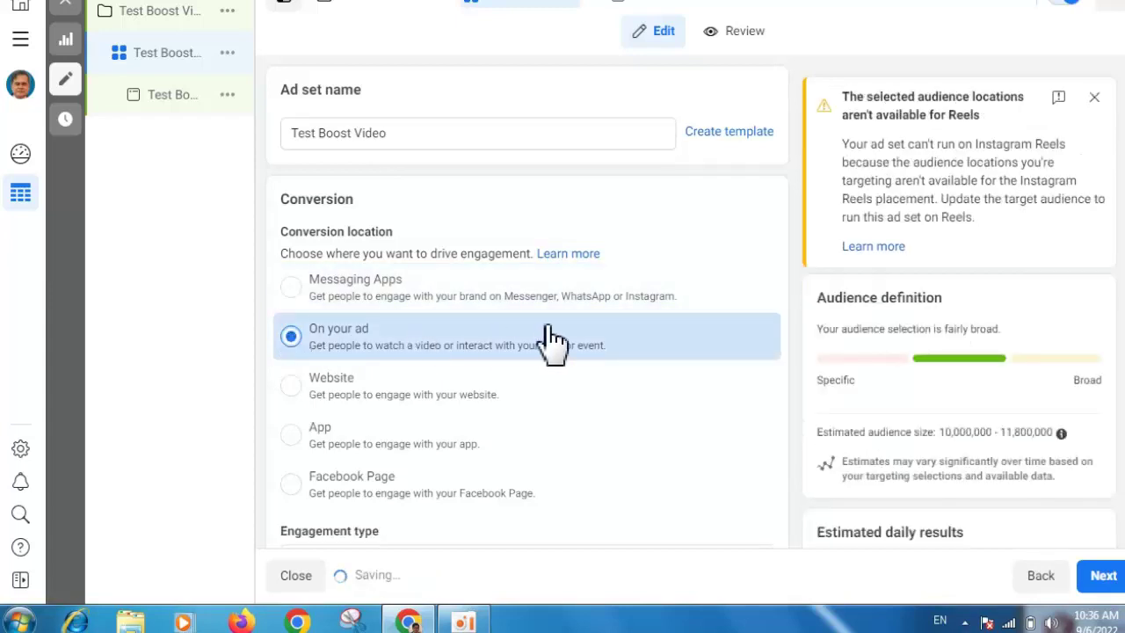
left_click(1096, 99)
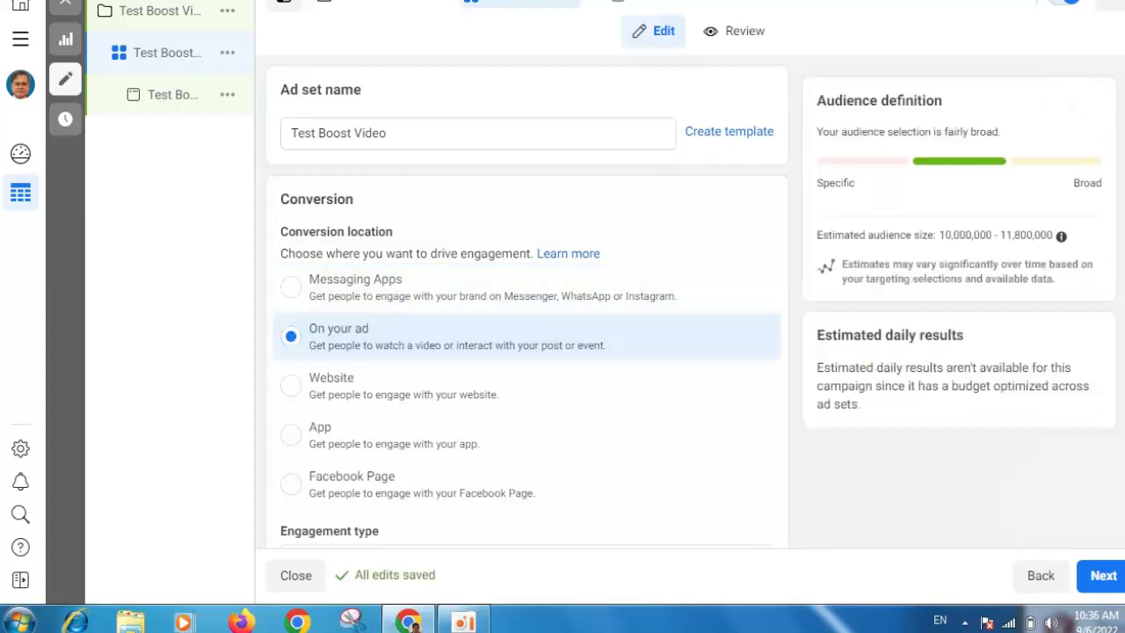
scroll(528, 299, "down", 3)
scroll(555, 180, "down", 2)
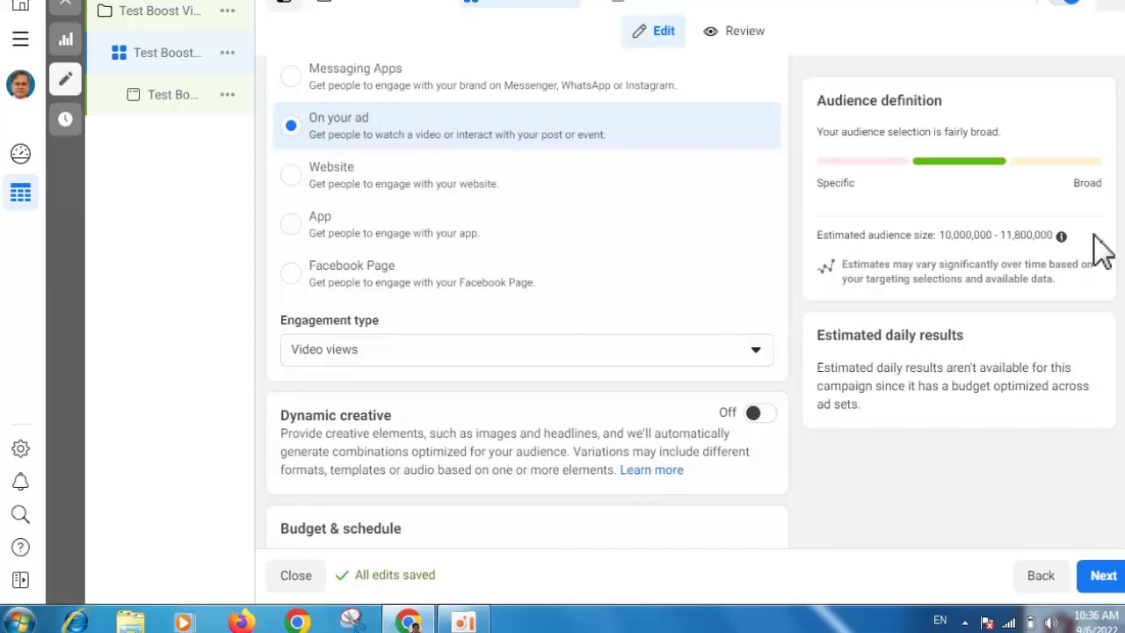
scroll(527, 296, "down", 3)
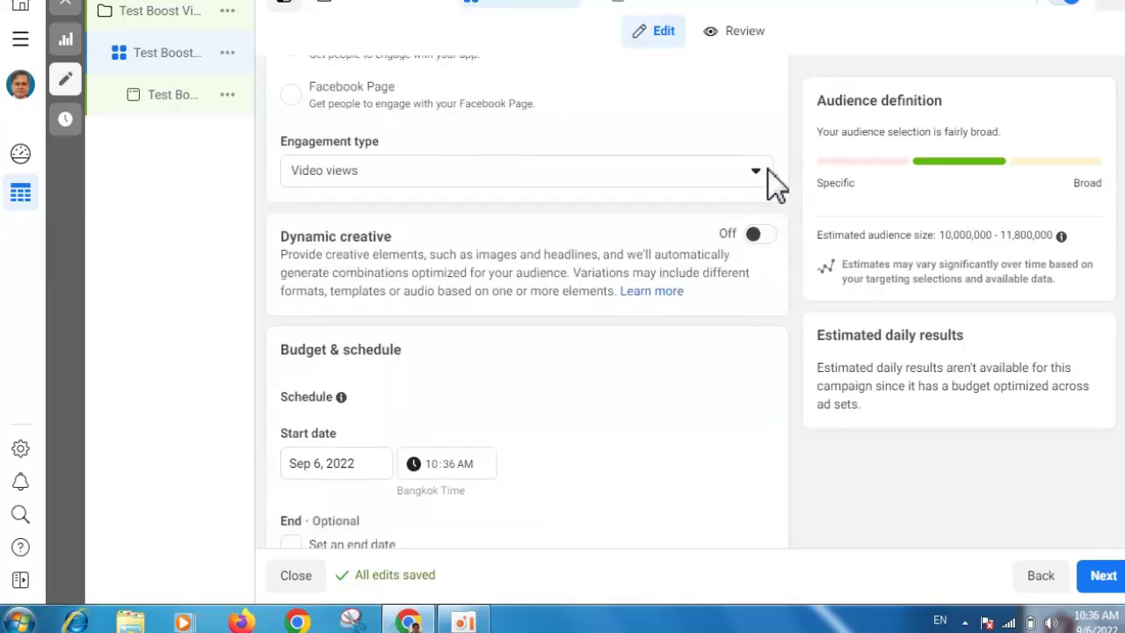
left_click(761, 172)
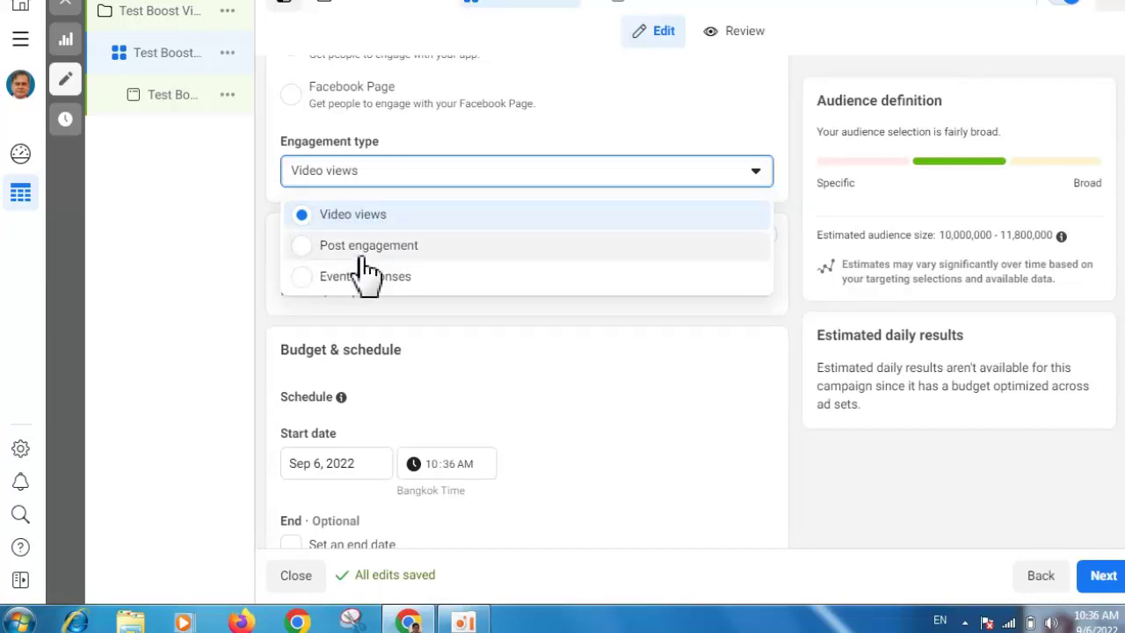
left_click(303, 218)
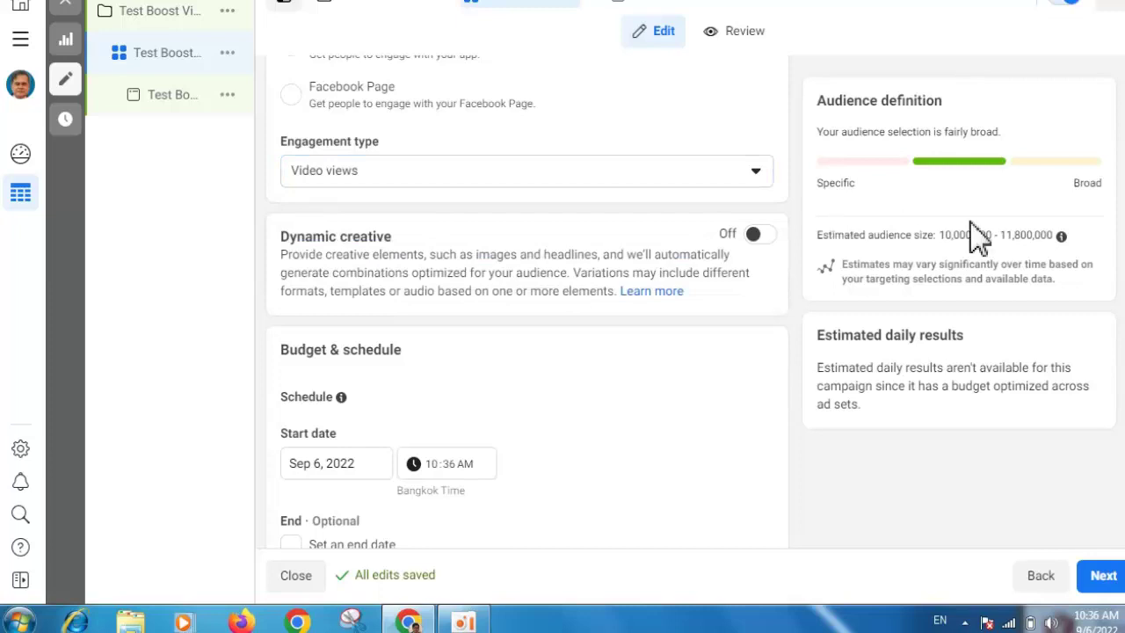
Step: Enable an end date for the ad set schedule and set it to Sep 8, 2022
scroll(527, 299, "down", 2)
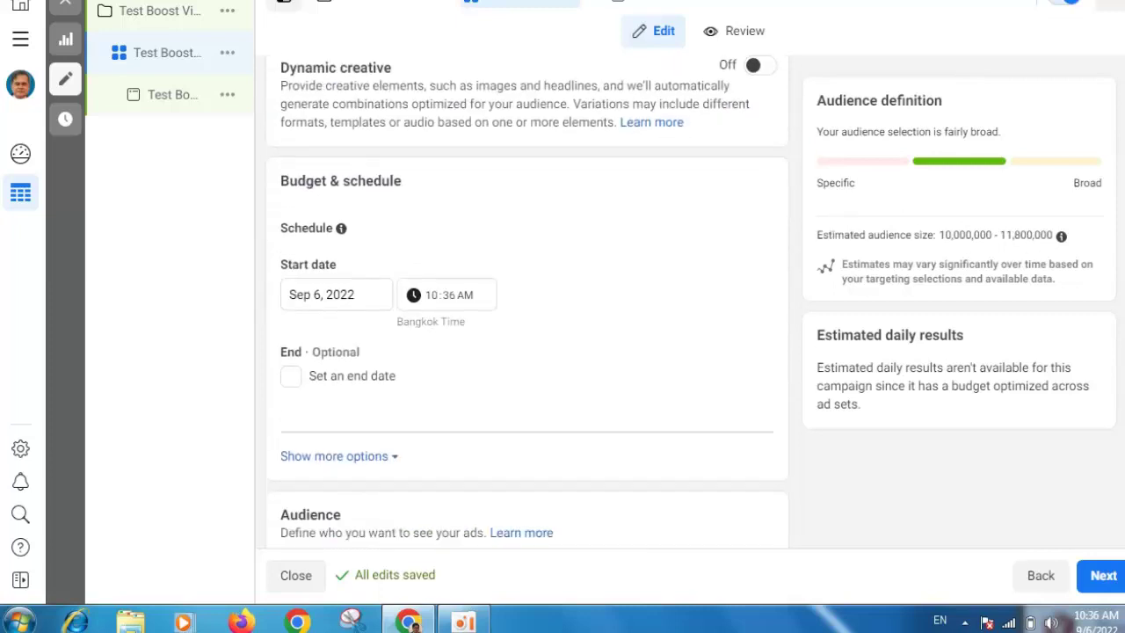
scroll(527, 298, "down", 2)
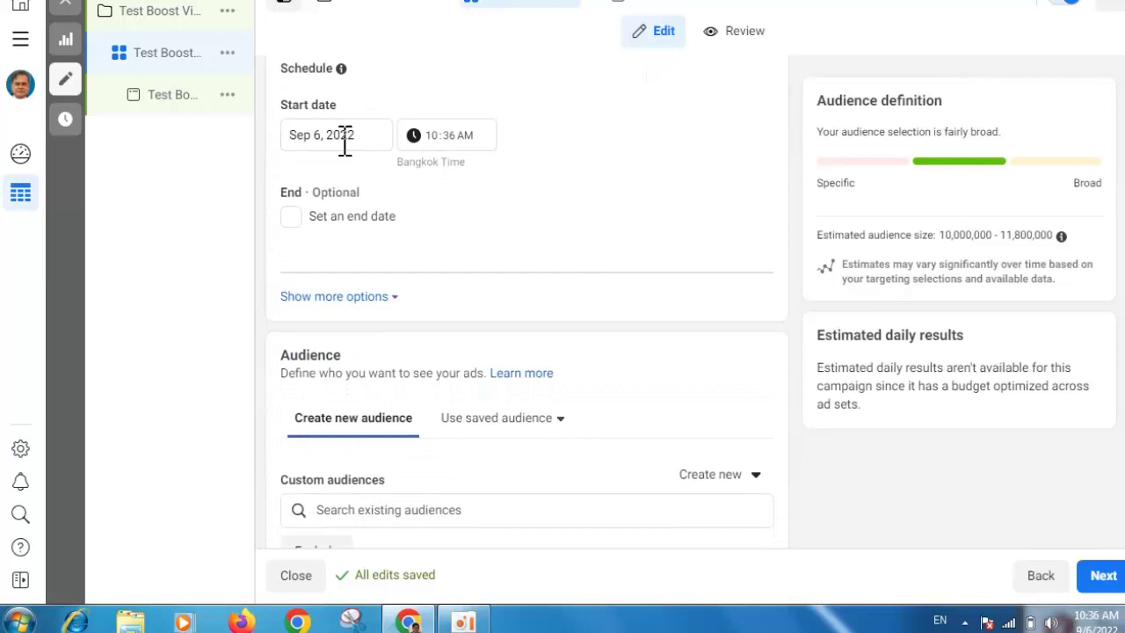
left_click(291, 218)
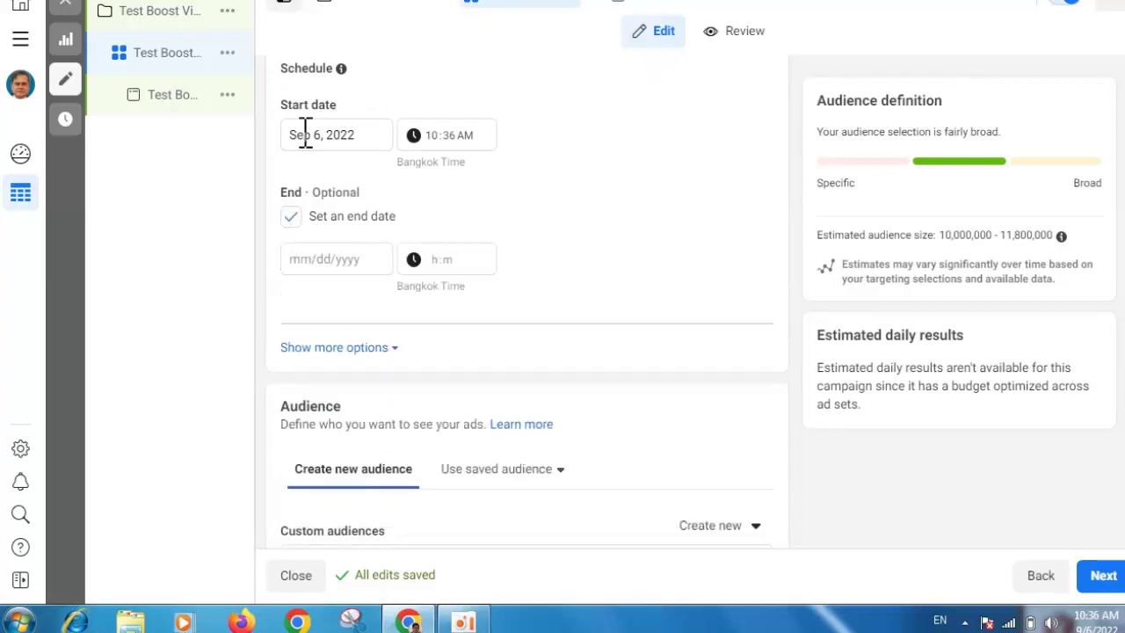
left_click(345, 261)
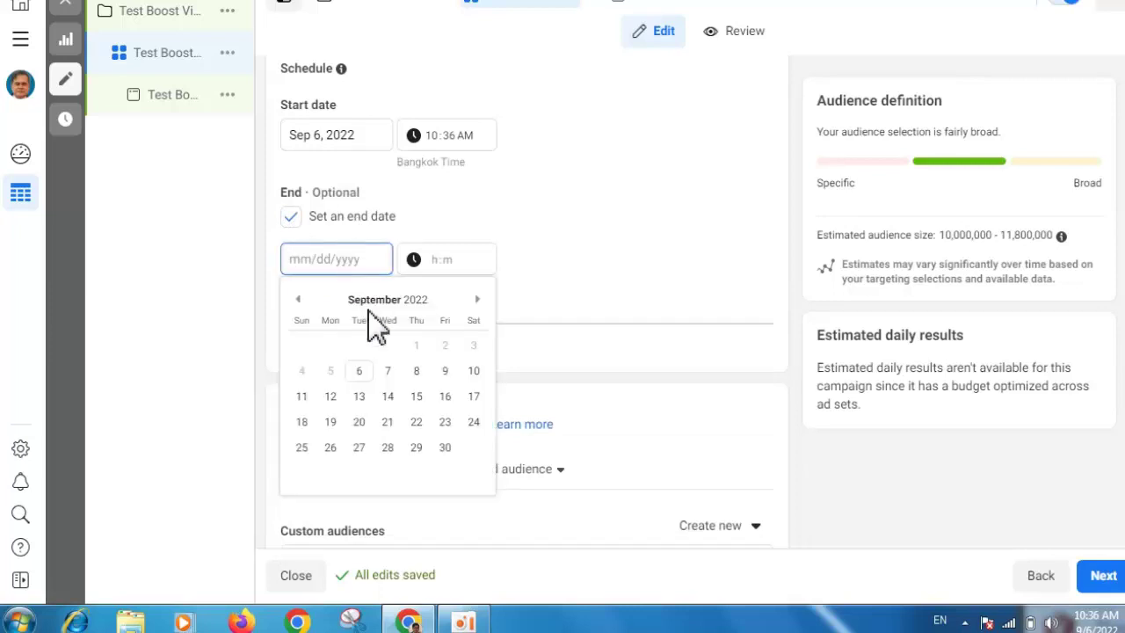
left_click(417, 372)
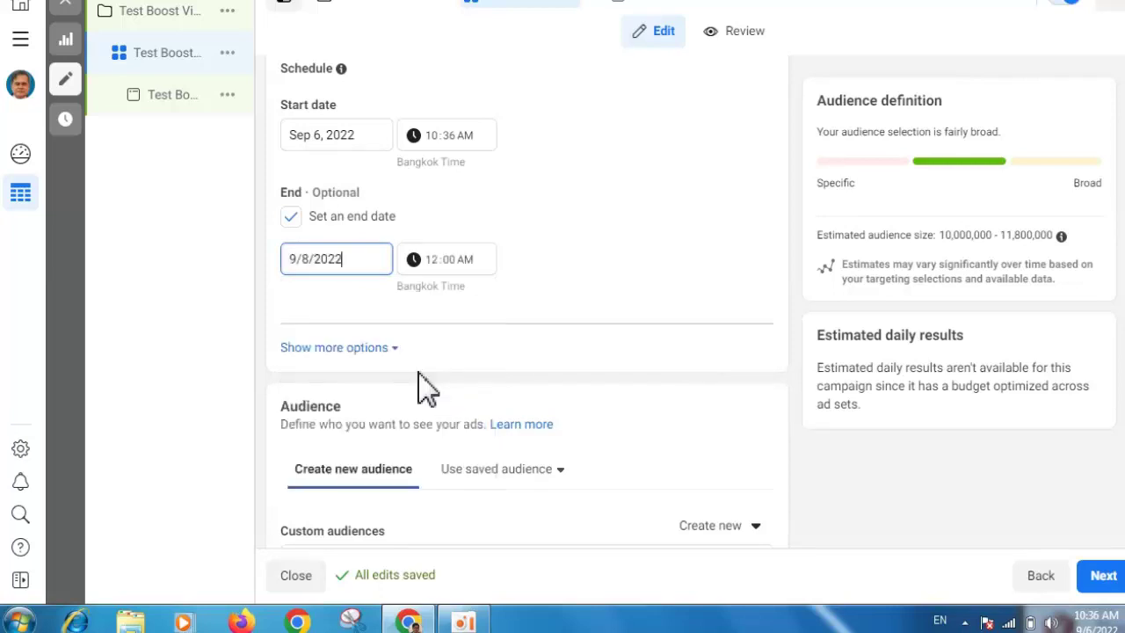
left_click(527, 256)
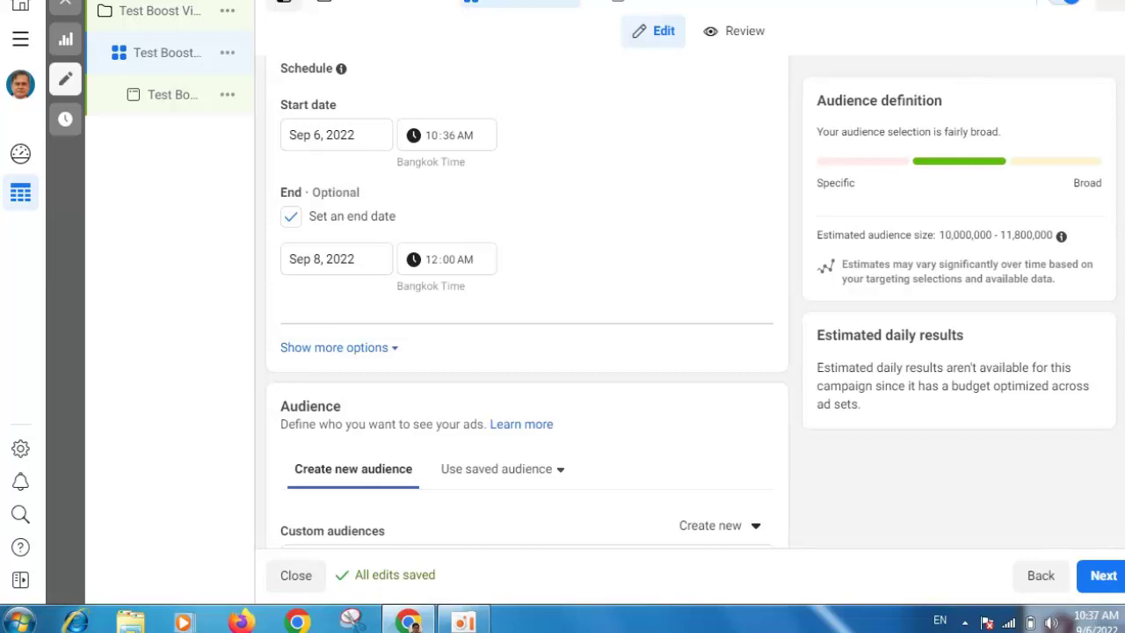
Step: Change the audience location targeting to People living in this location
scroll(528, 302, "down", 1)
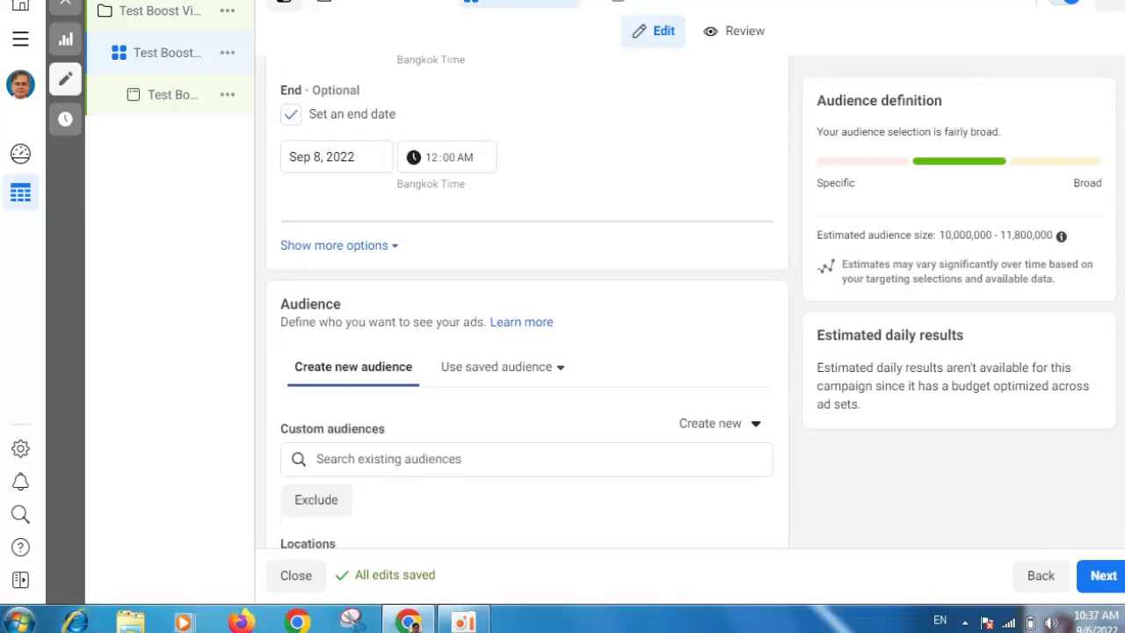
scroll(432, 547, "down", 3)
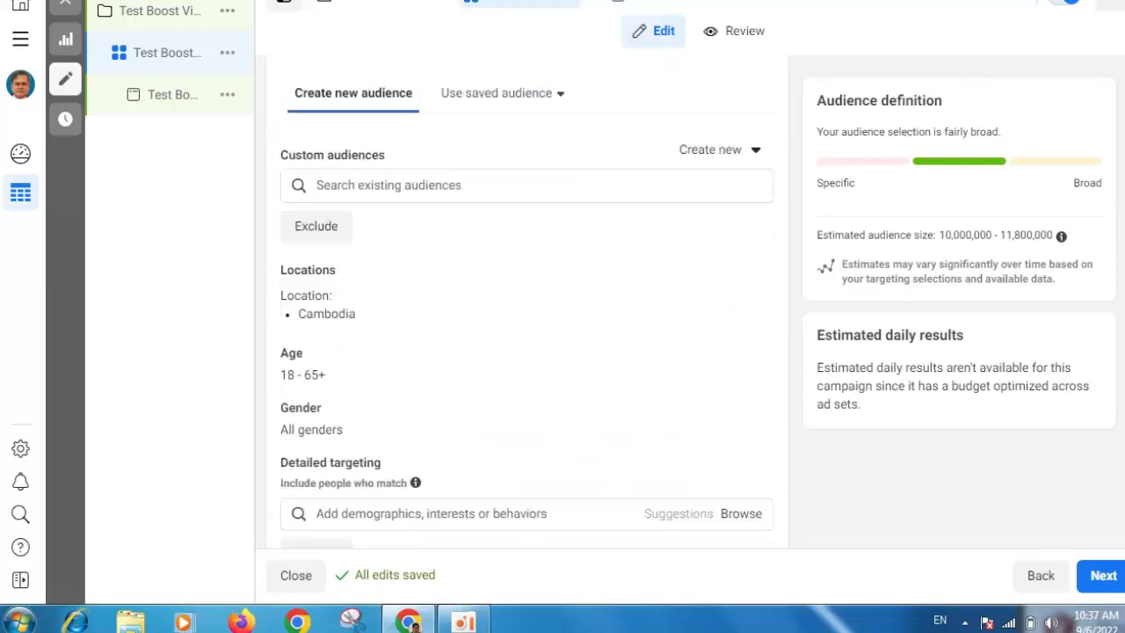
scroll(432, 547, "down", 1)
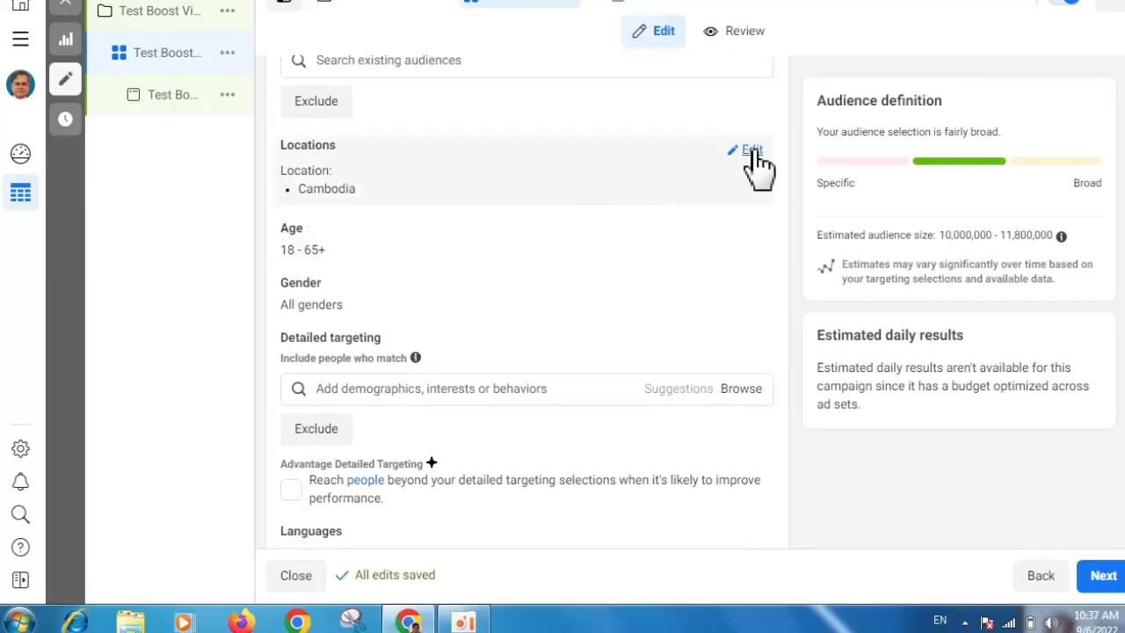
left_click(751, 151)
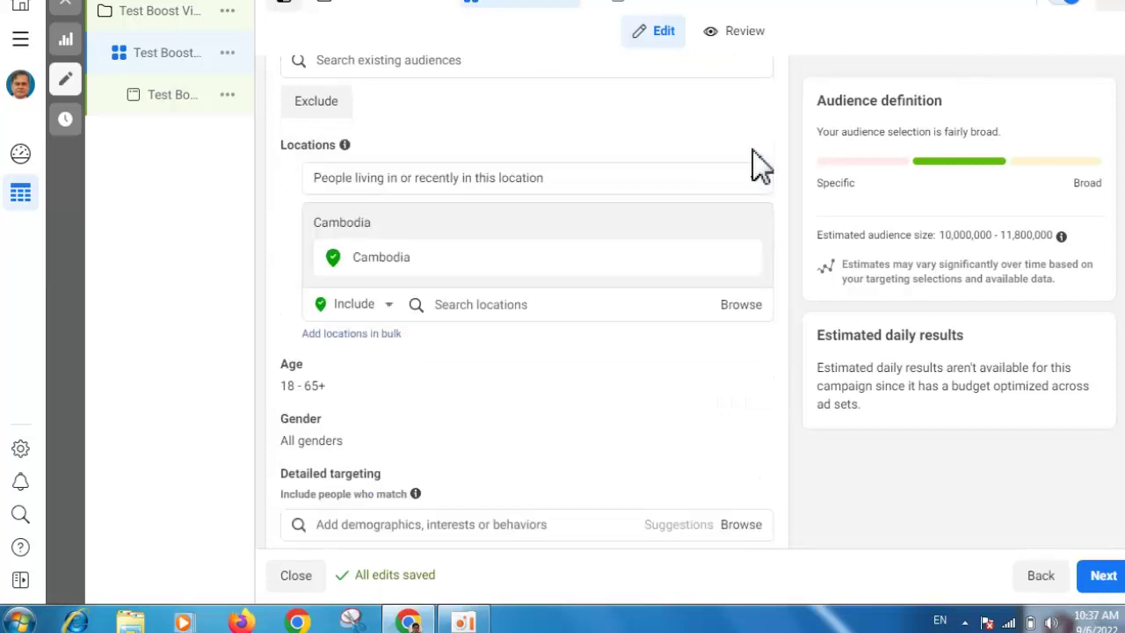
left_click(453, 180)
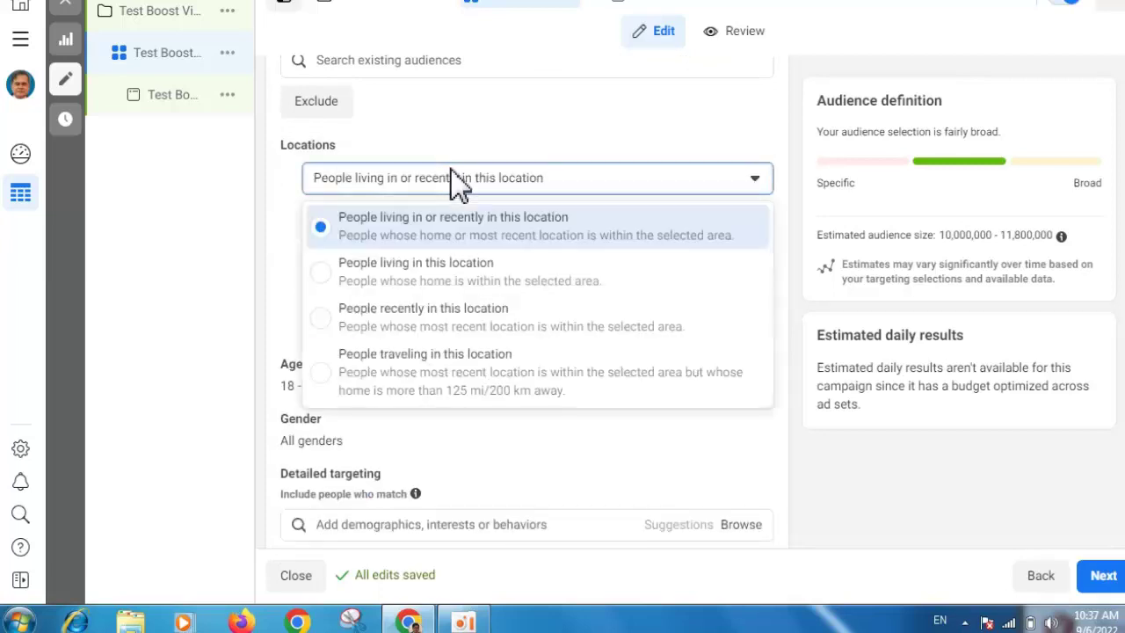
left_click(322, 272)
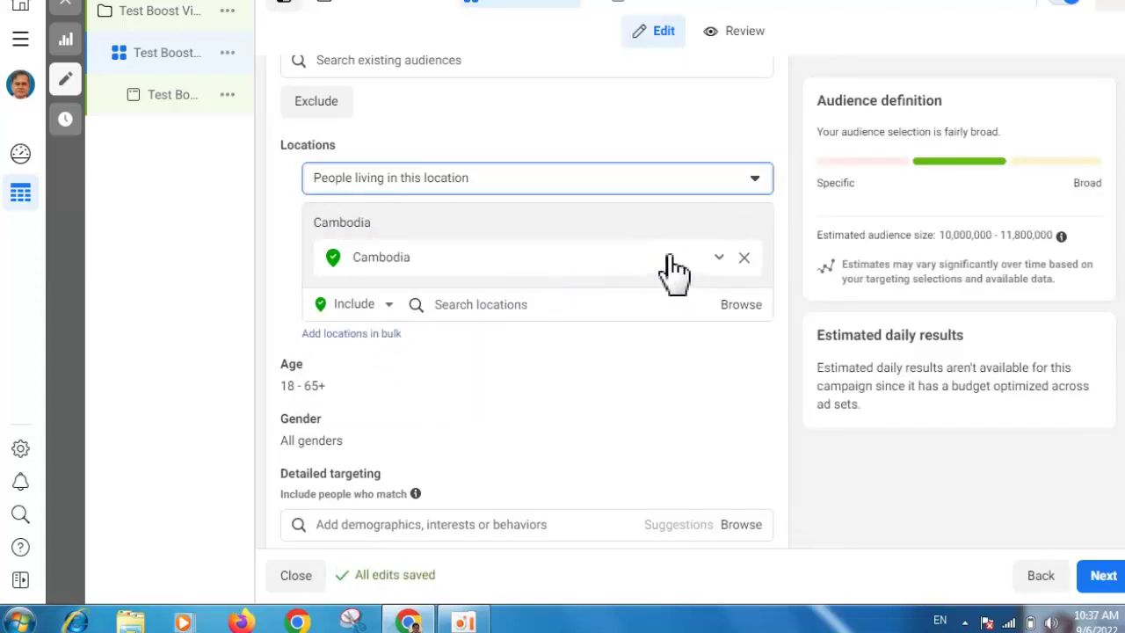
Step: Search the locations for "thail" and include the city of Bangkok, Thailand in the audience alongside Cambodia
left_click(719, 258)
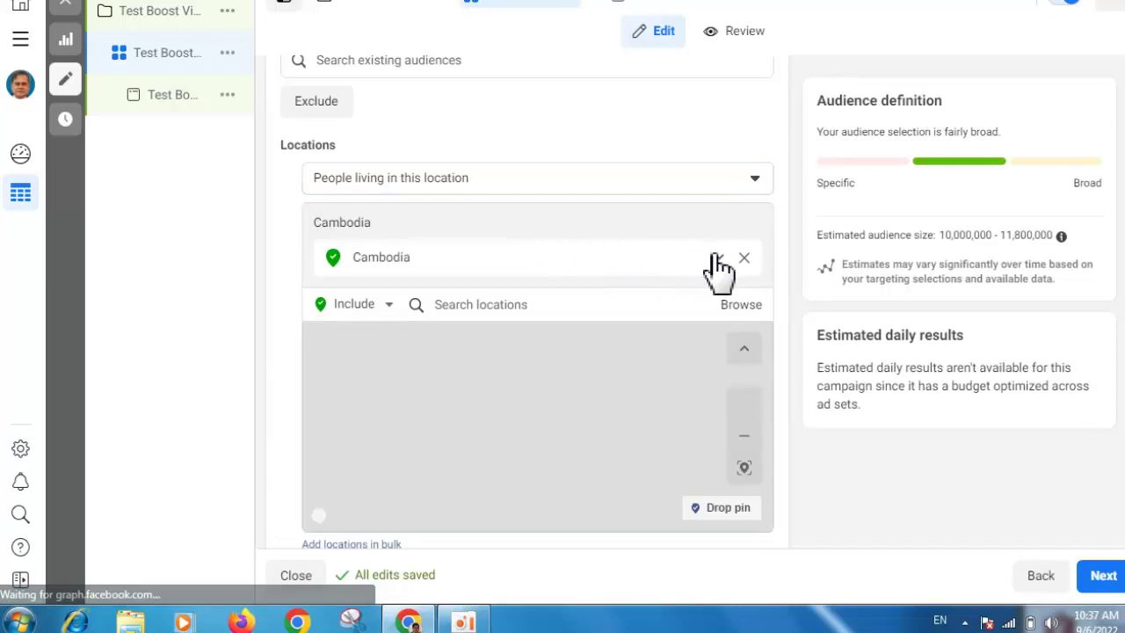
left_click(528, 305)
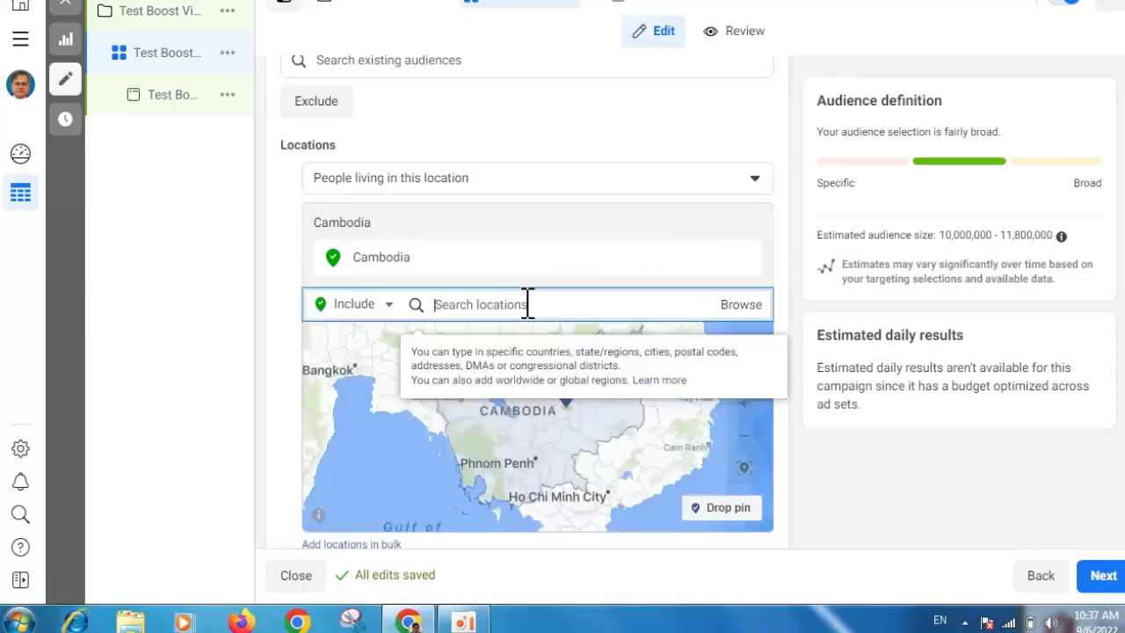
type("th")
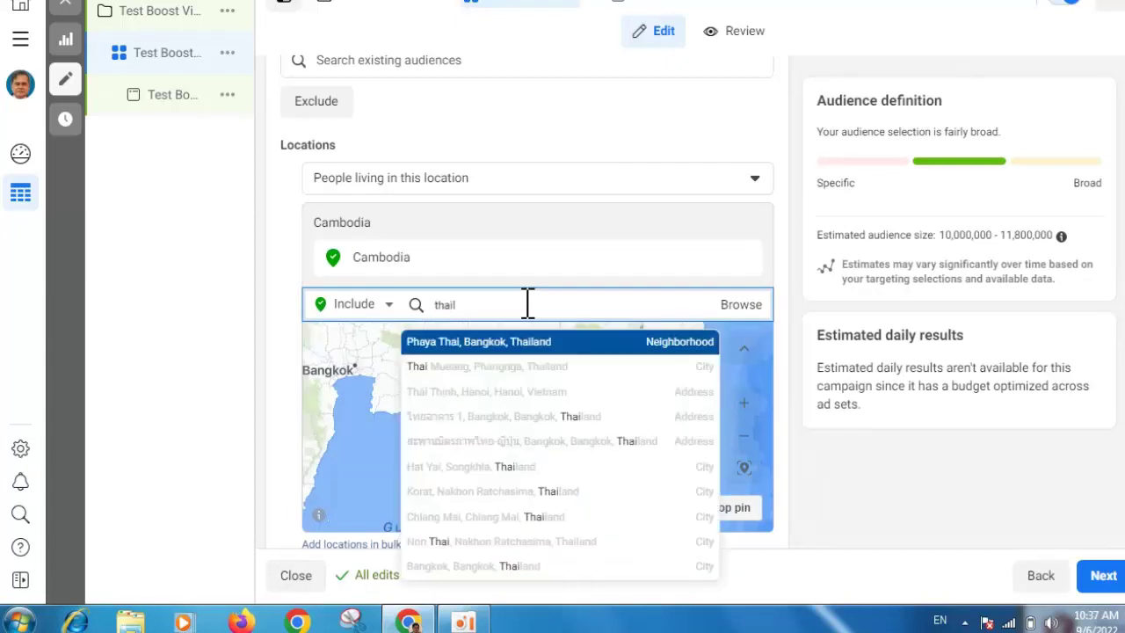
type("ail")
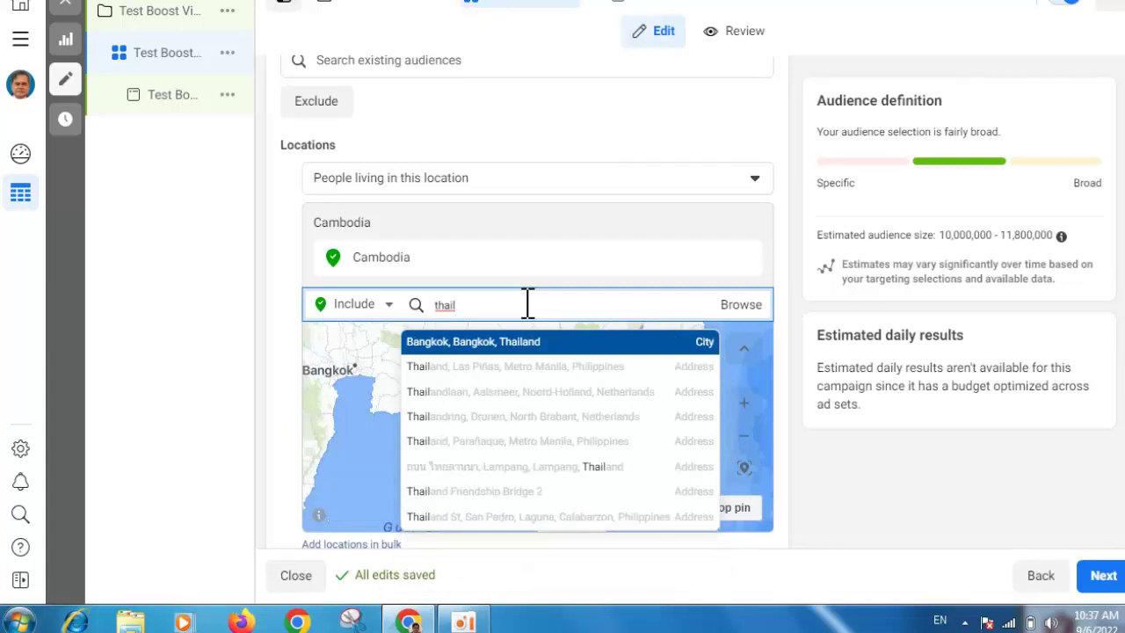
left_click(456, 345)
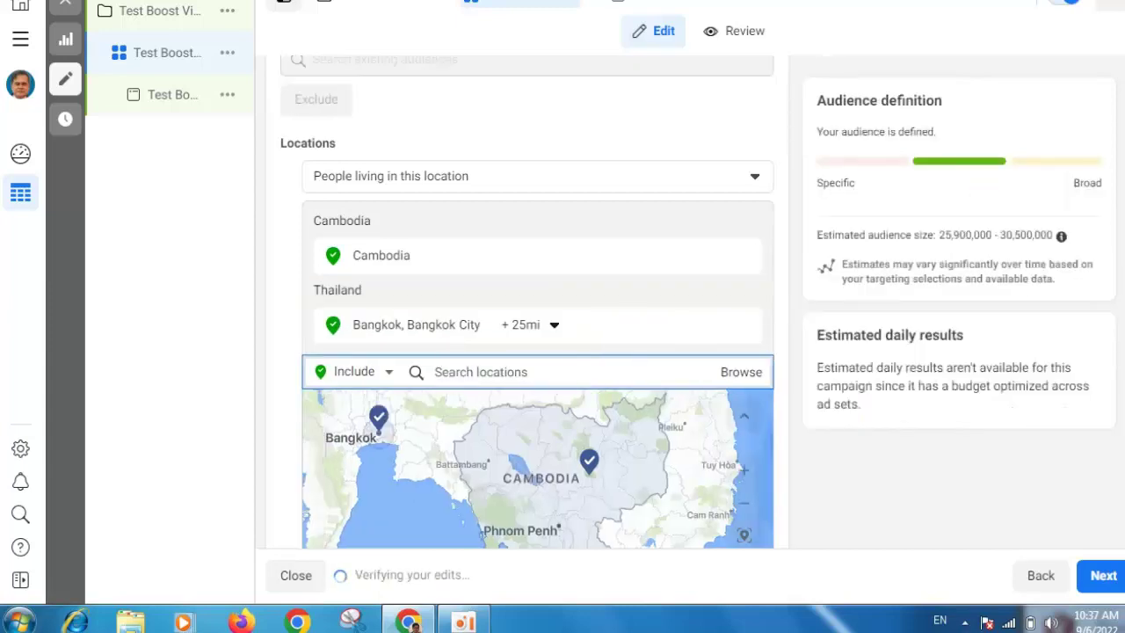
Step: Set the cities-within-radius range around Bangkok to 50 mi
scroll(528, 352, "down", 1)
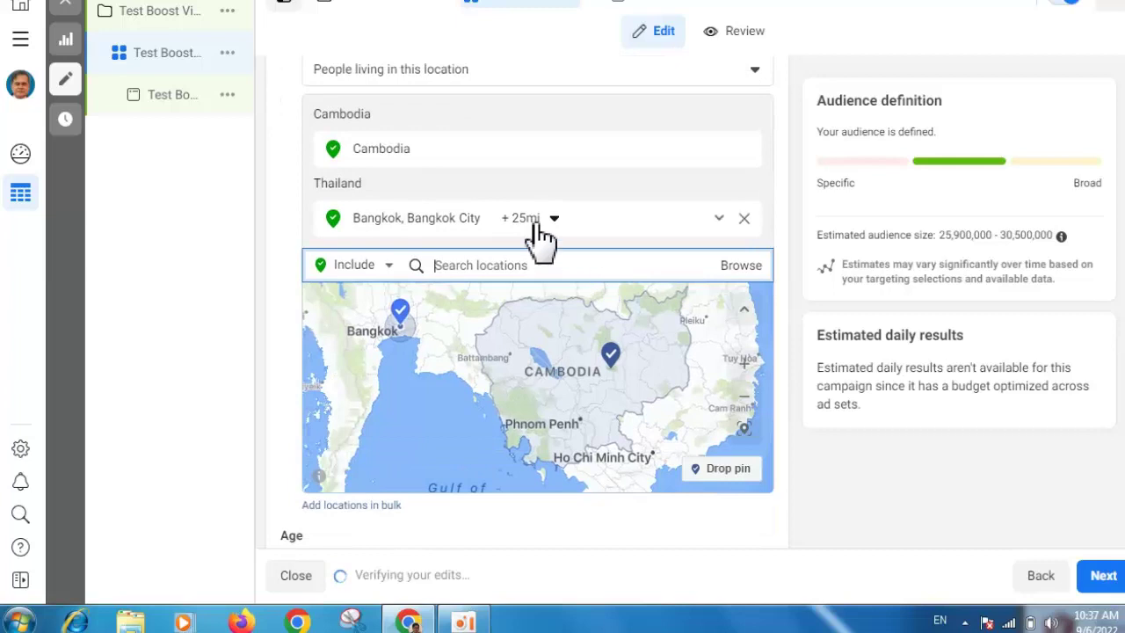
left_click(535, 222)
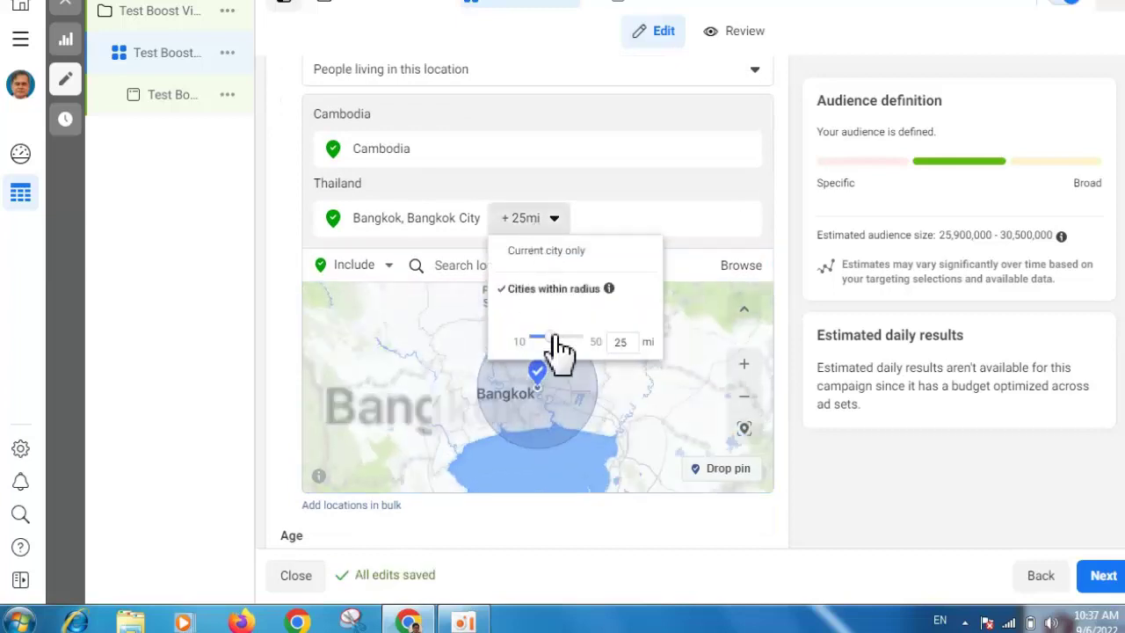
left_click_drag(555, 337, 593, 339)
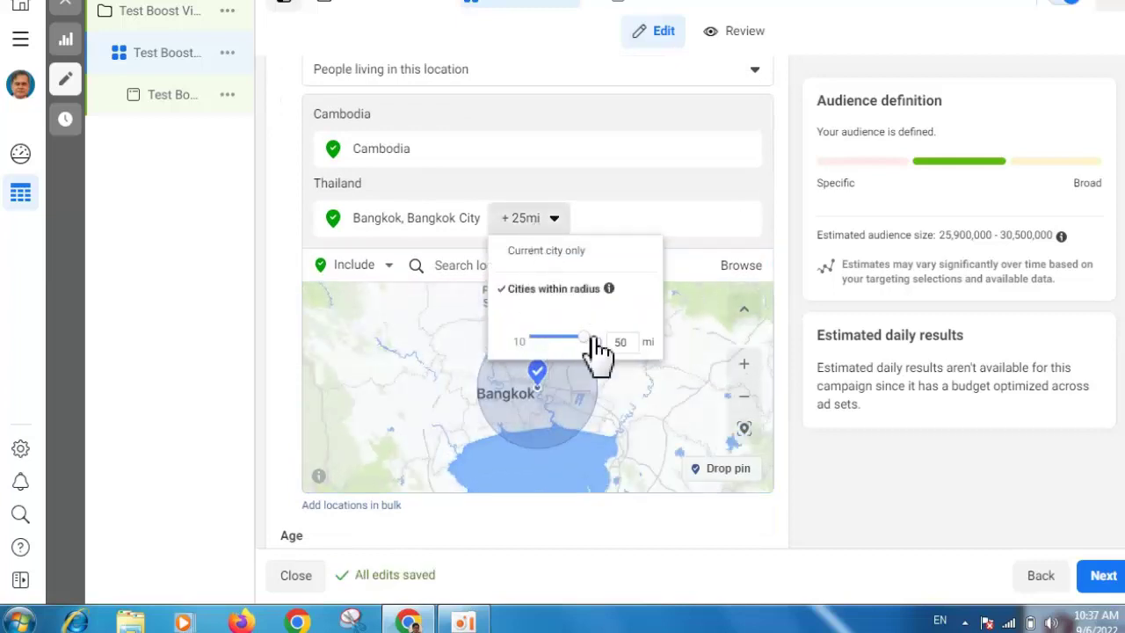
left_click(656, 118)
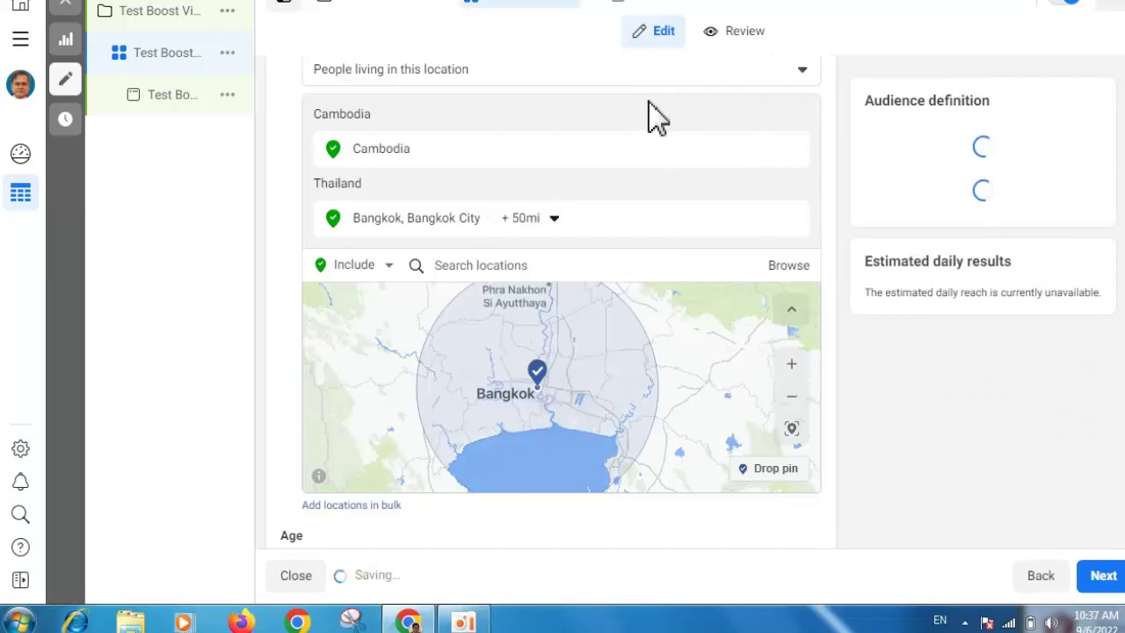
Step: Search the locations for "korean" and include the country South Korea in the audience
left_click(567, 259)
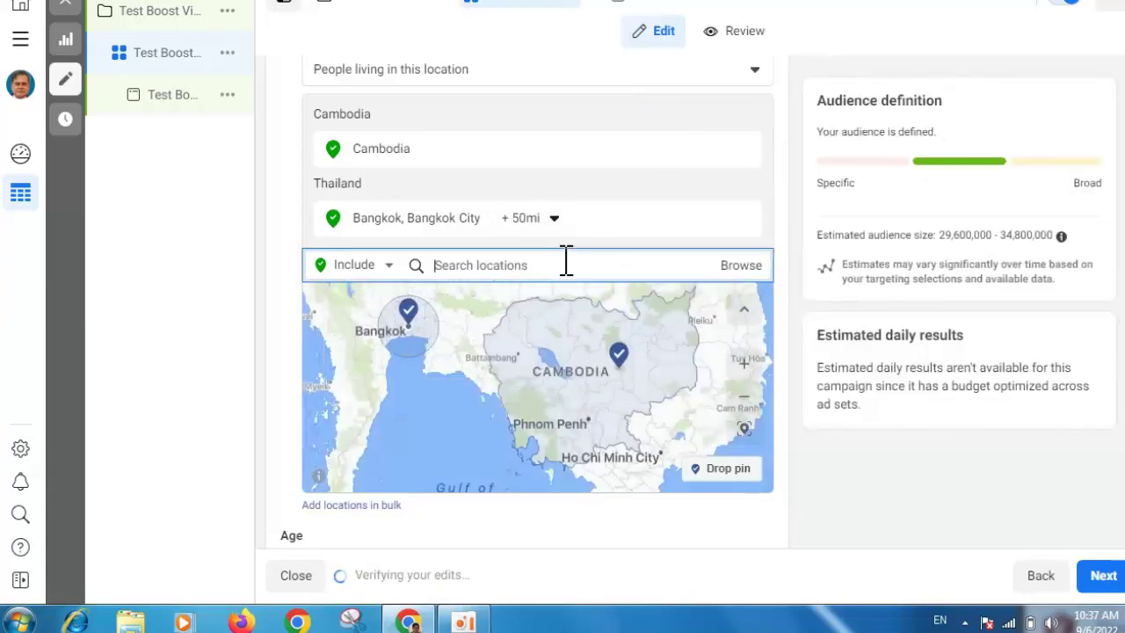
type("korean")
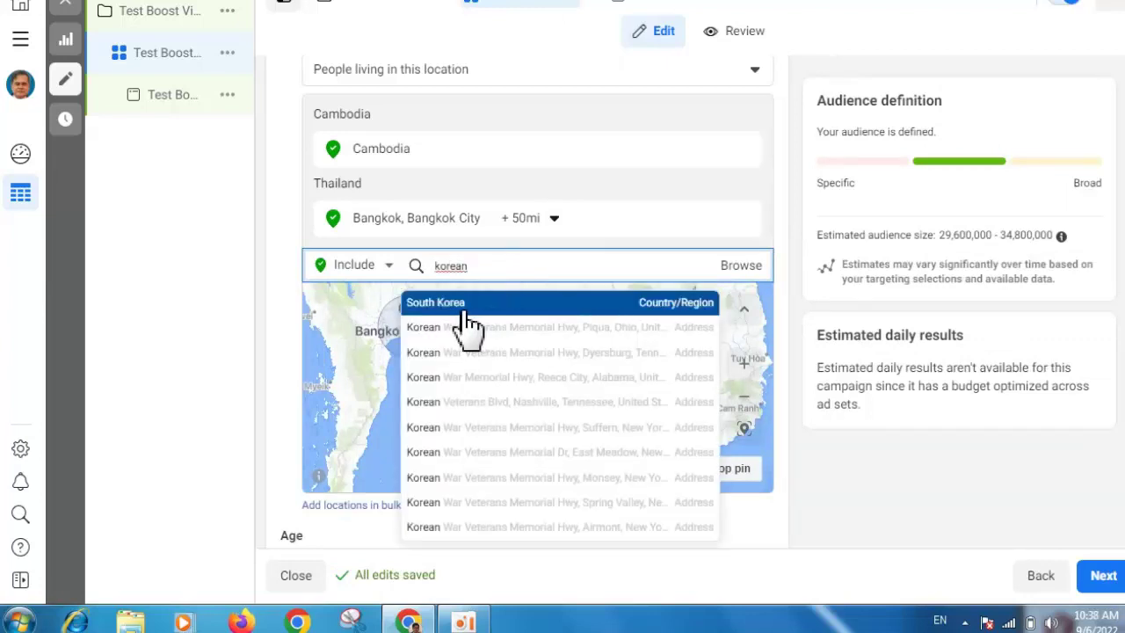
left_click(464, 312)
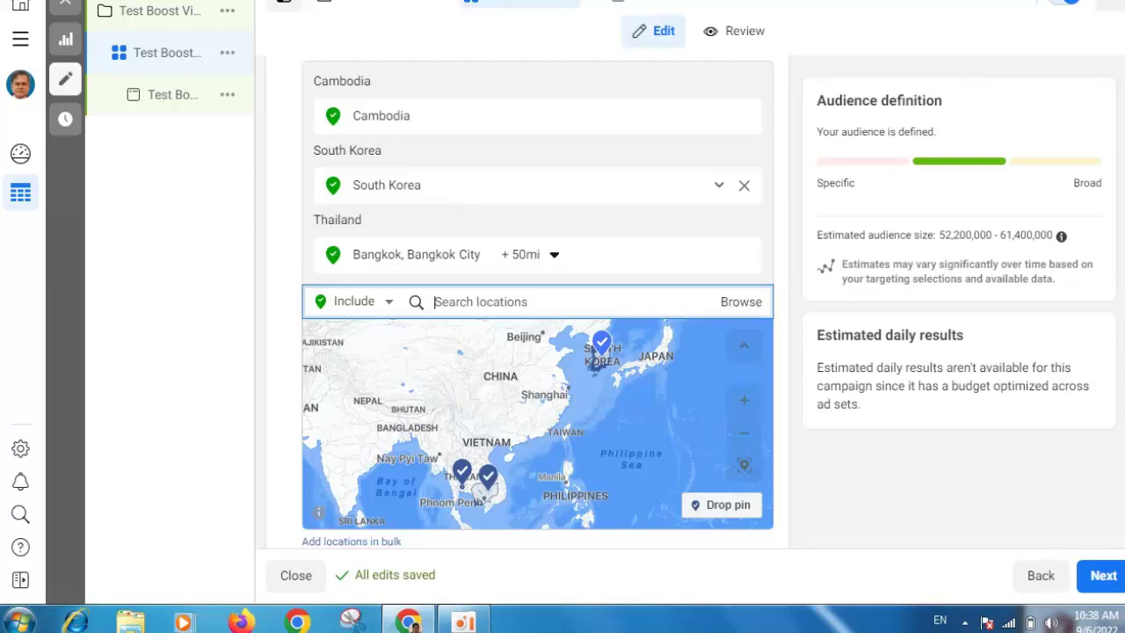
Step: Set the audience age range to 20 through 58 and open the gender setting for editing
scroll(528, 352, "down", 4)
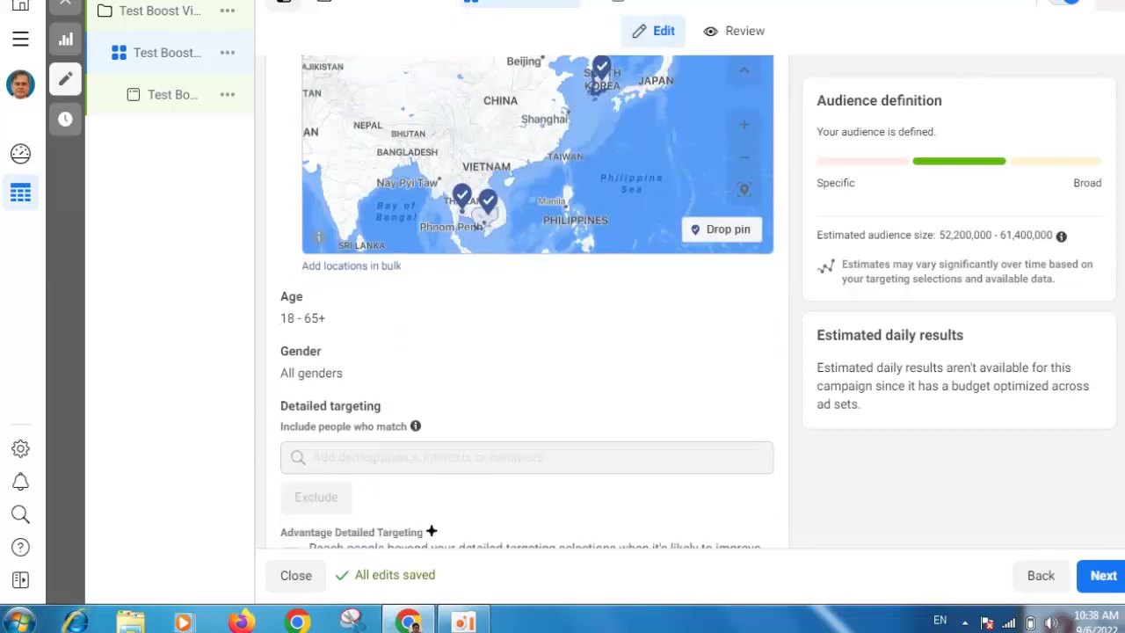
scroll(615, 155, "down", 1)
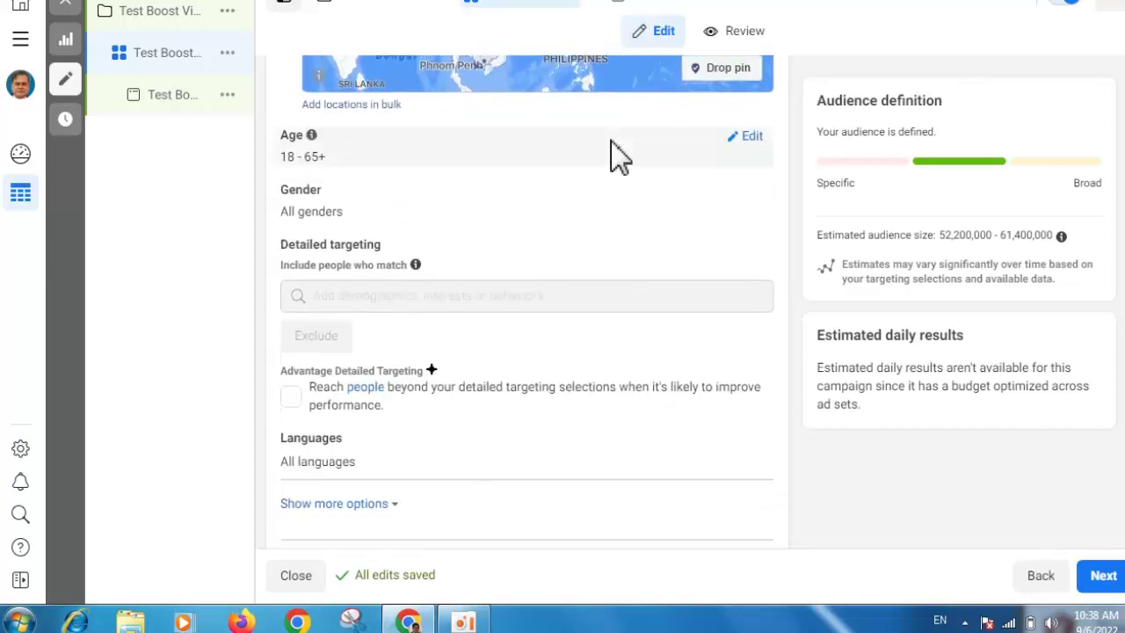
left_click(761, 139)
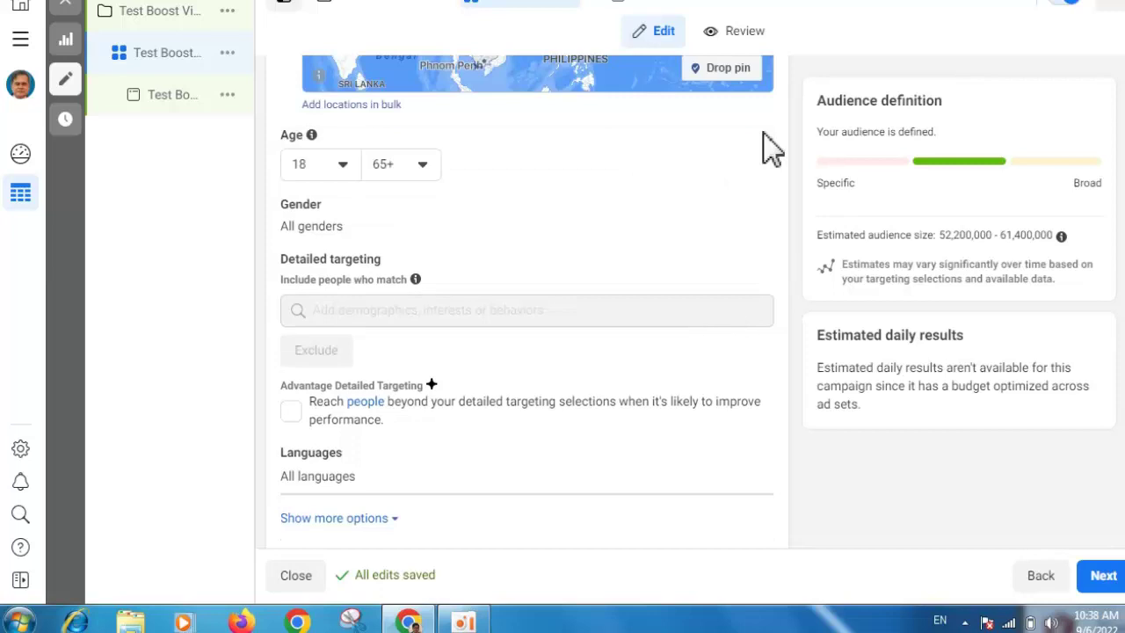
left_click(308, 175)
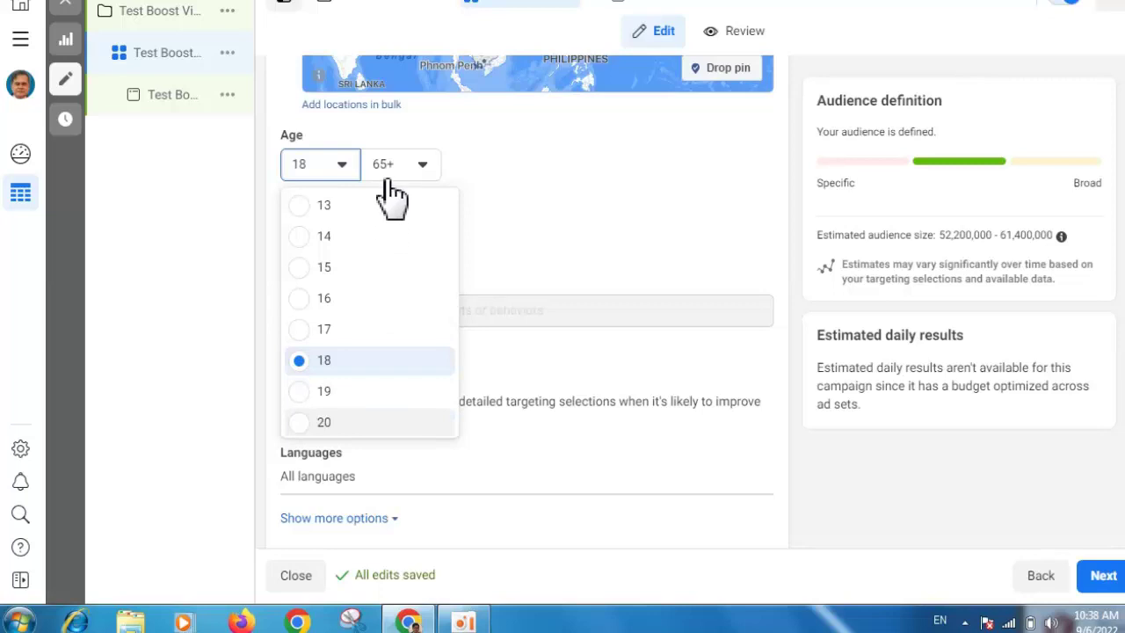
left_click(309, 422)
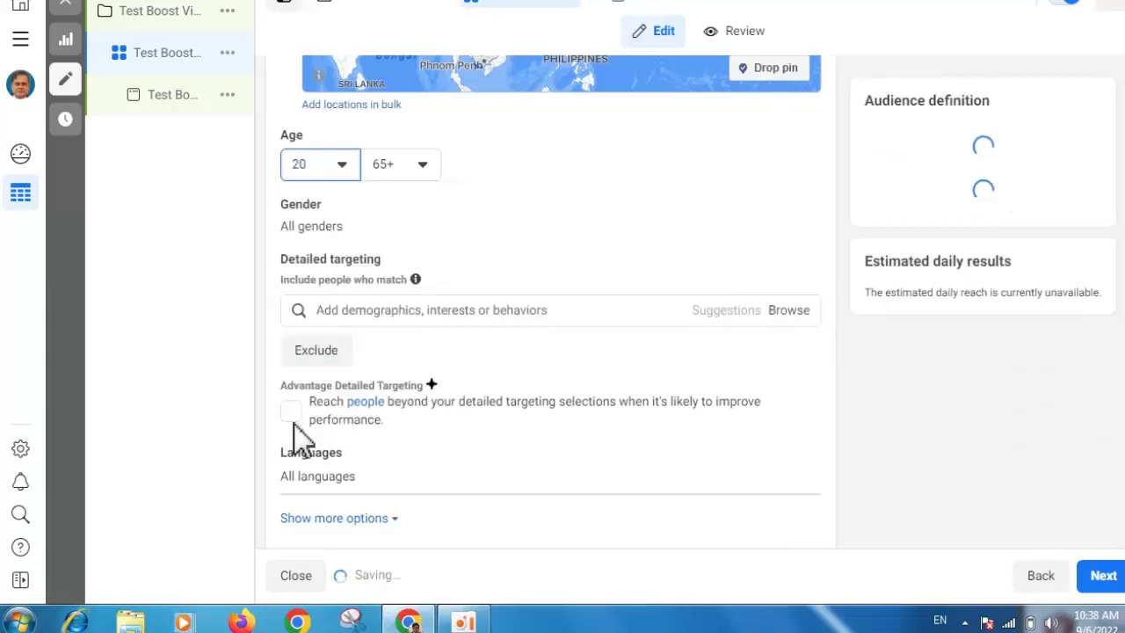
left_click(393, 165)
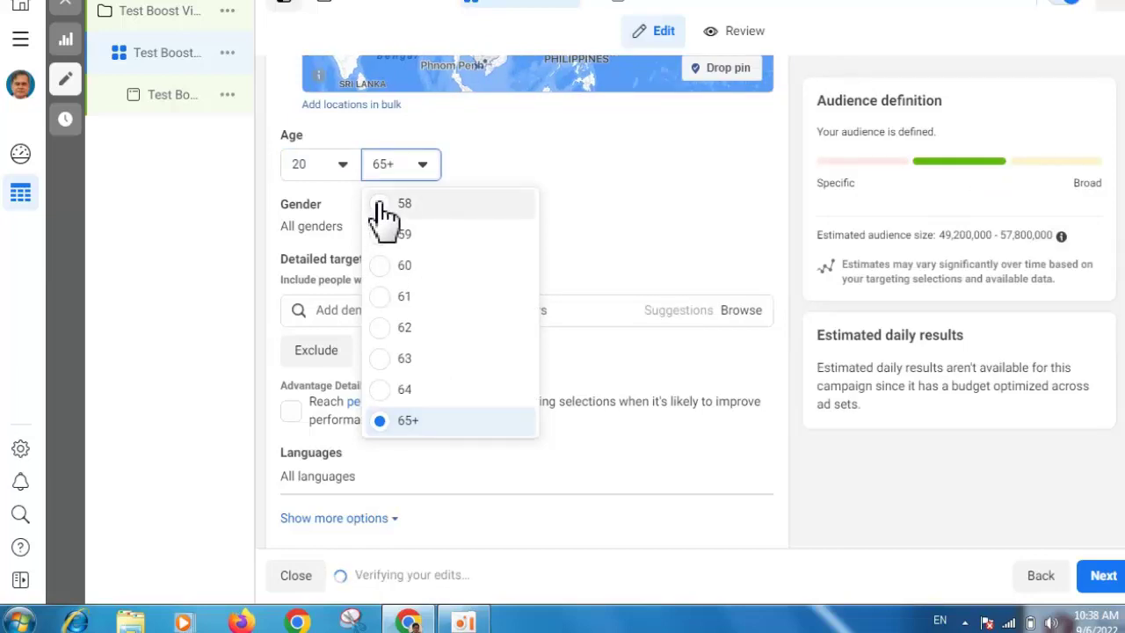
left_click(384, 204)
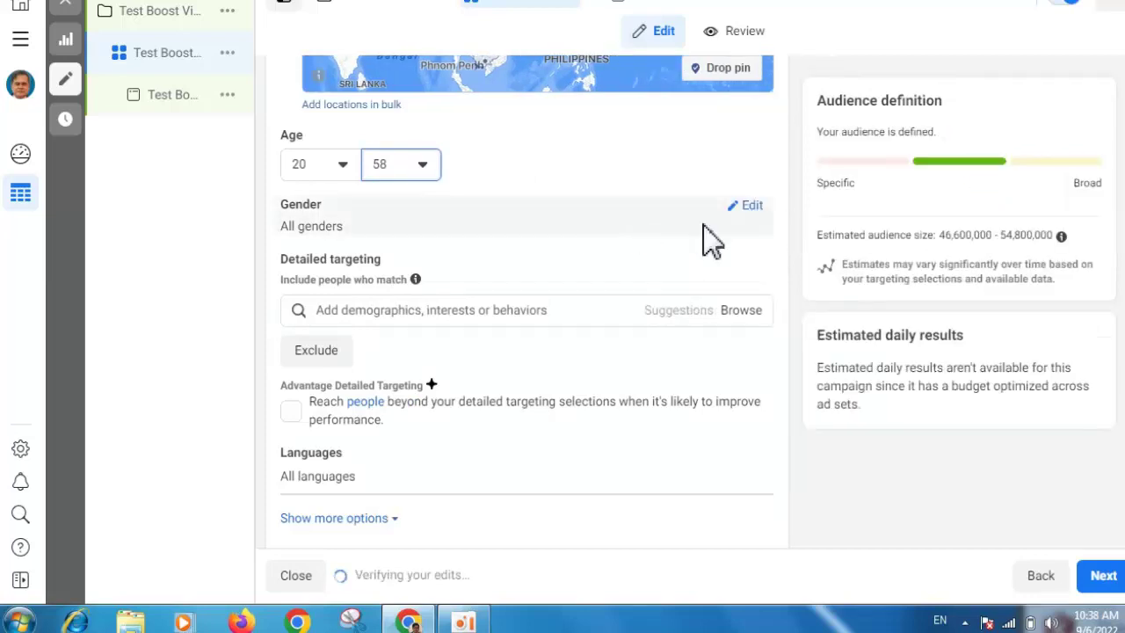
left_click(747, 209)
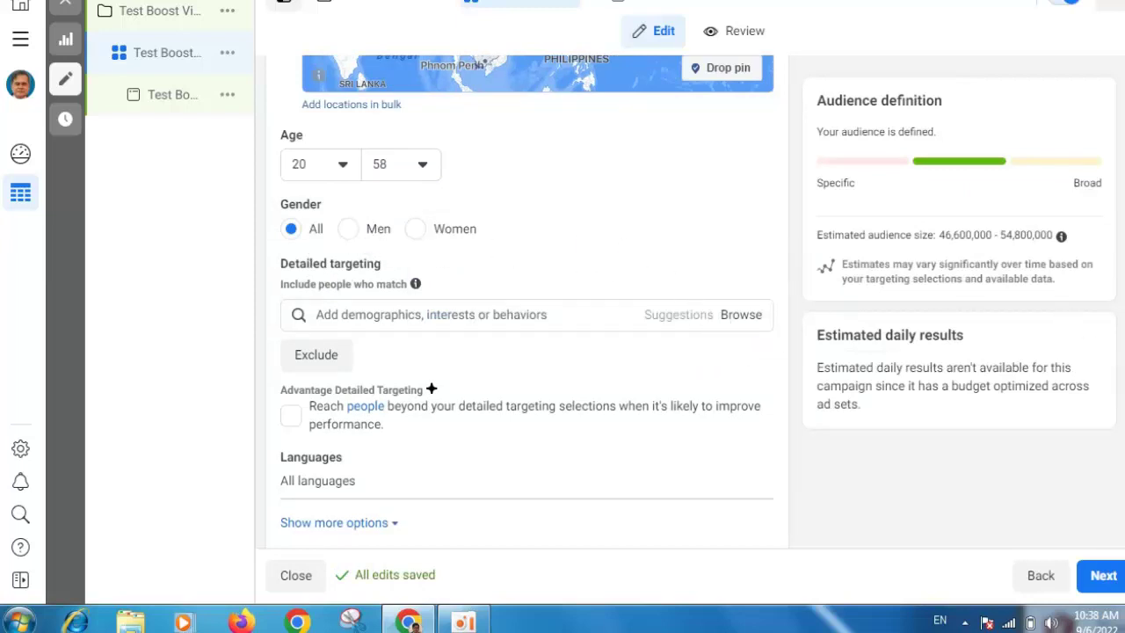
Step: Search the detailed targeting for "make money" and include the interest Let's Make Money in the audience
scroll(527, 308, "down", 3)
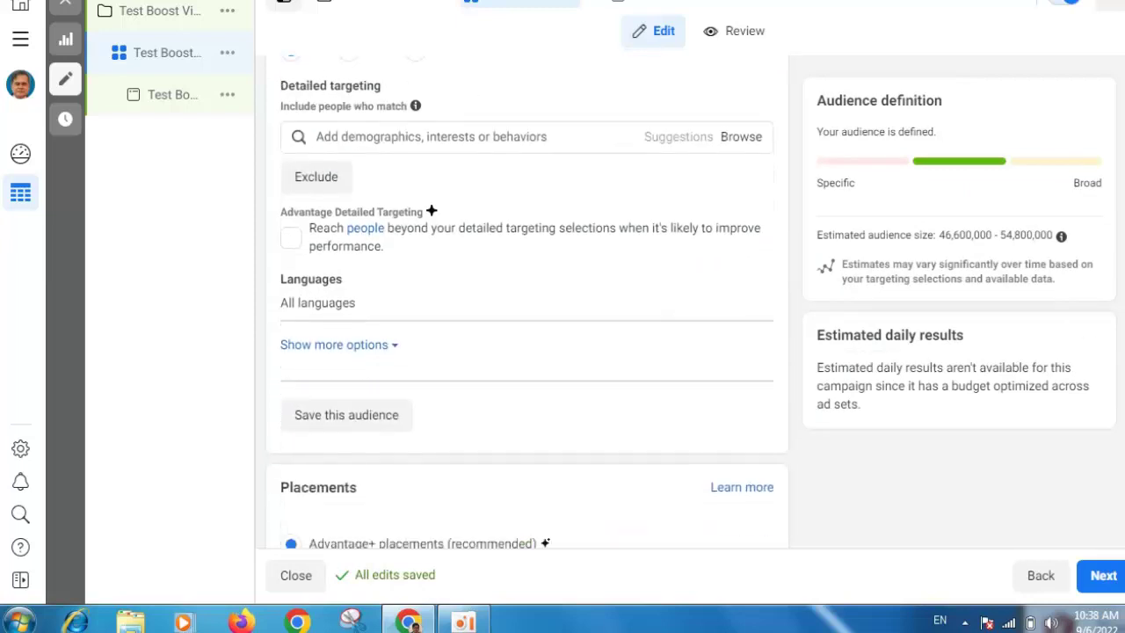
left_click(573, 133)
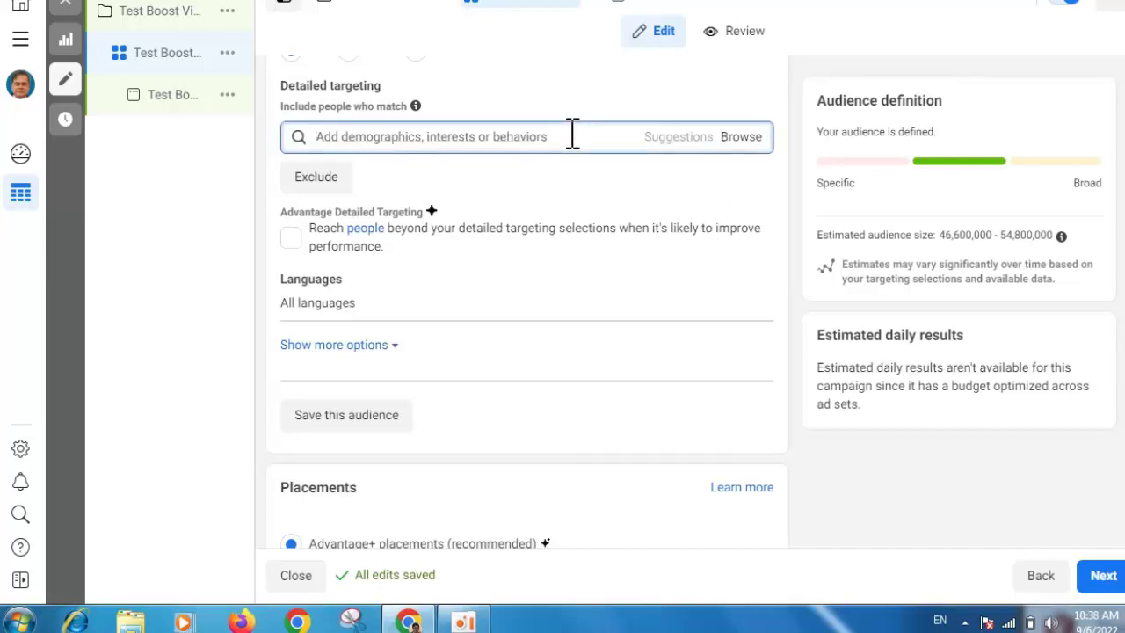
left_click(743, 141)
left_click(542, 180)
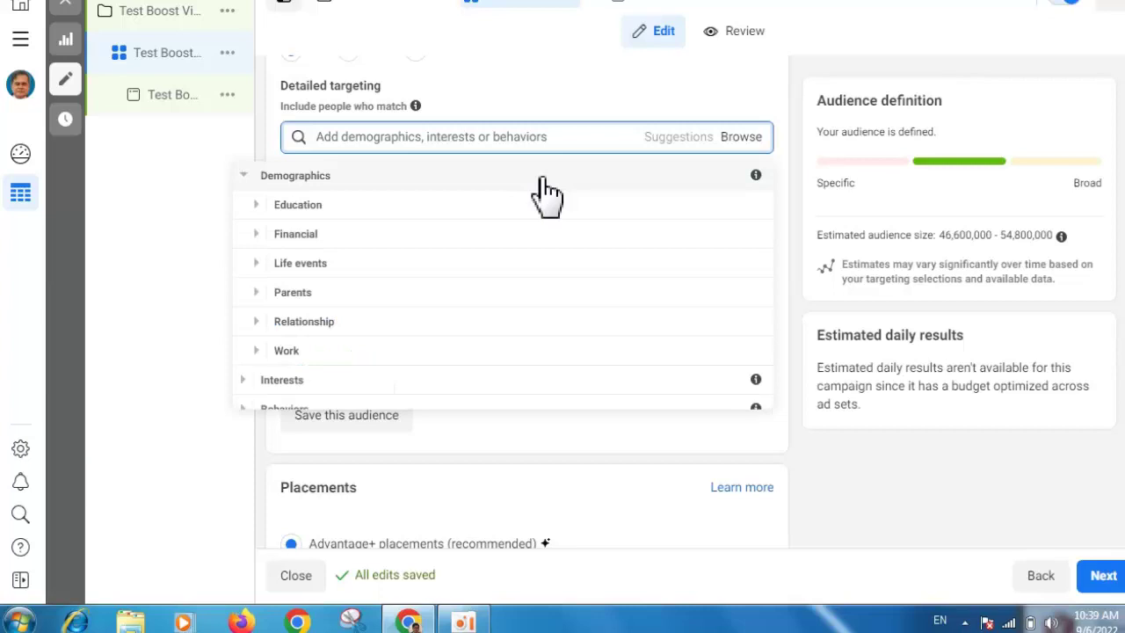
left_click(455, 138)
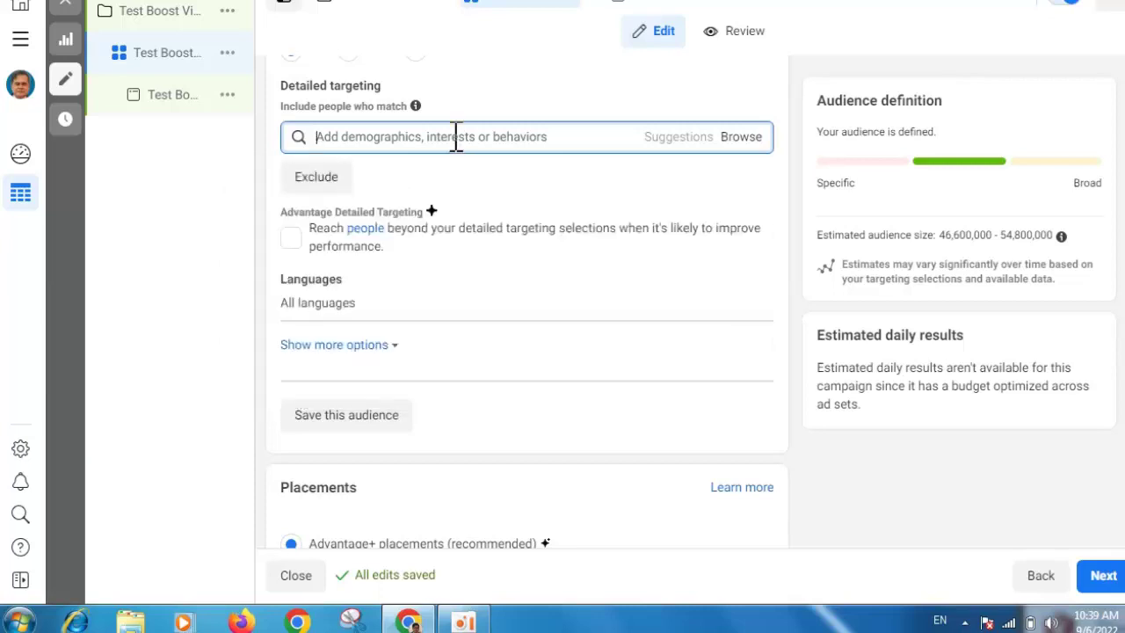
type("make money")
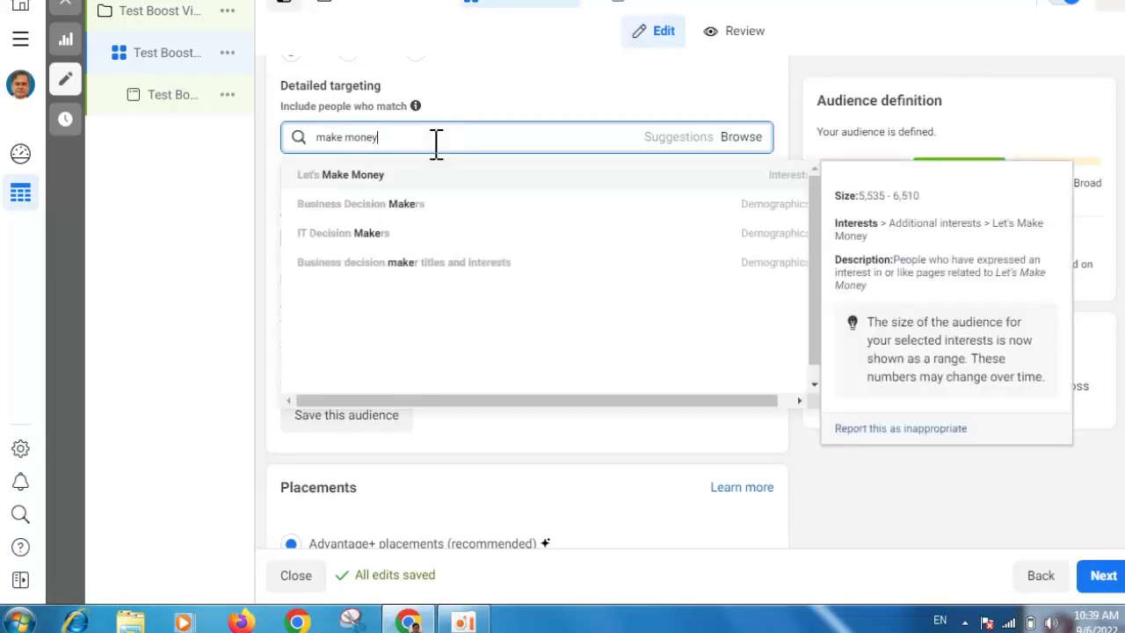
left_click(369, 176)
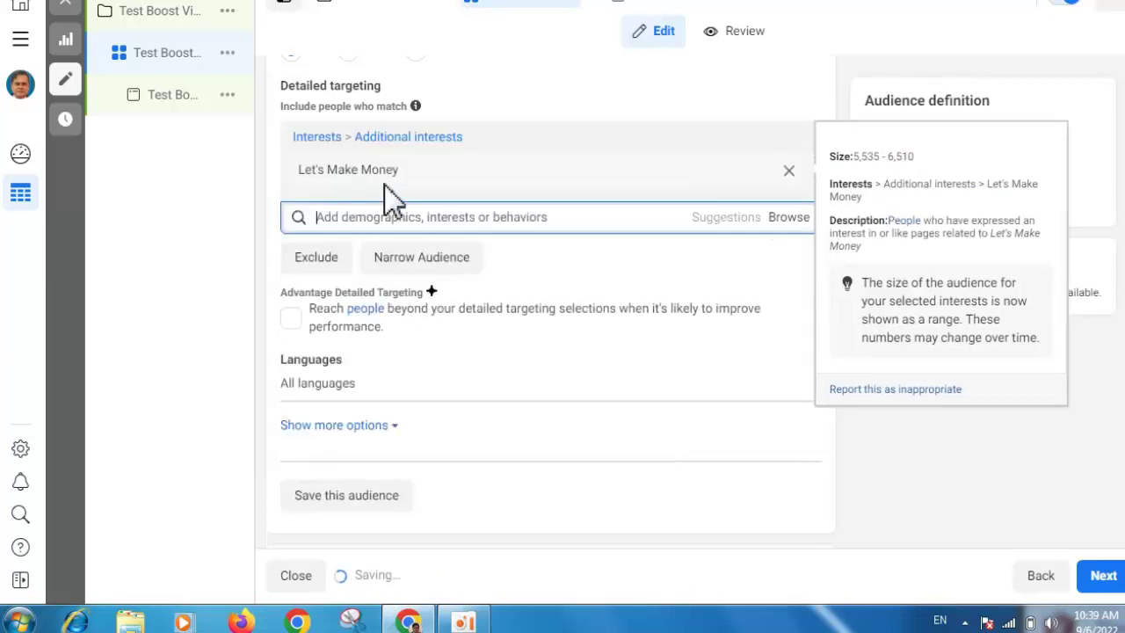
Step: Search the detailed targeting for "business on" and include the behavior Small business owners
left_click(431, 217)
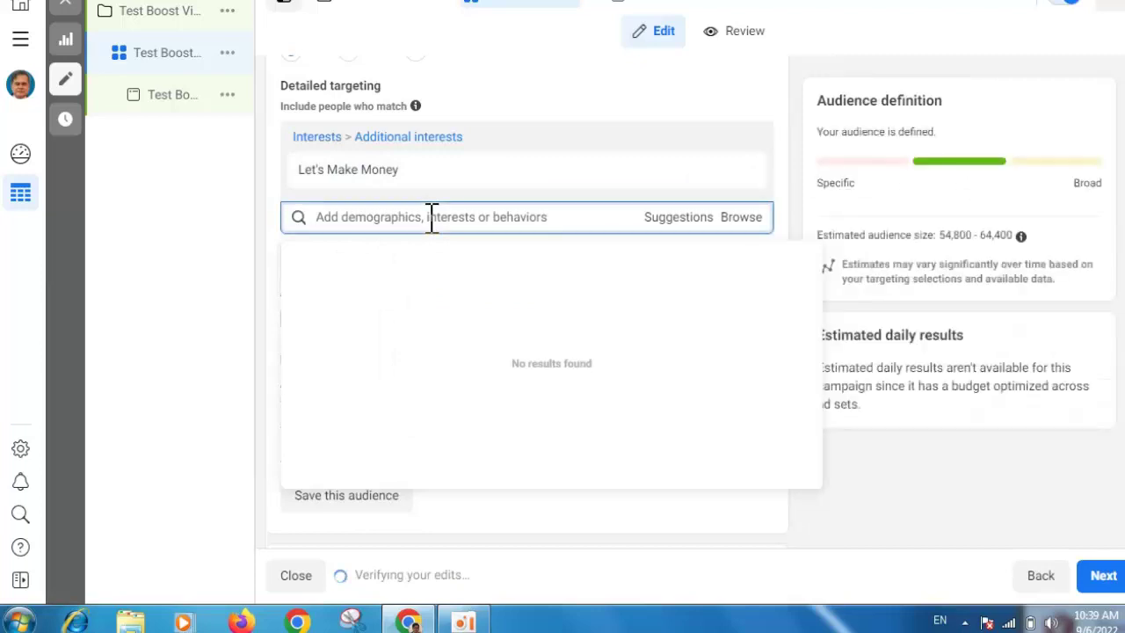
type("a")
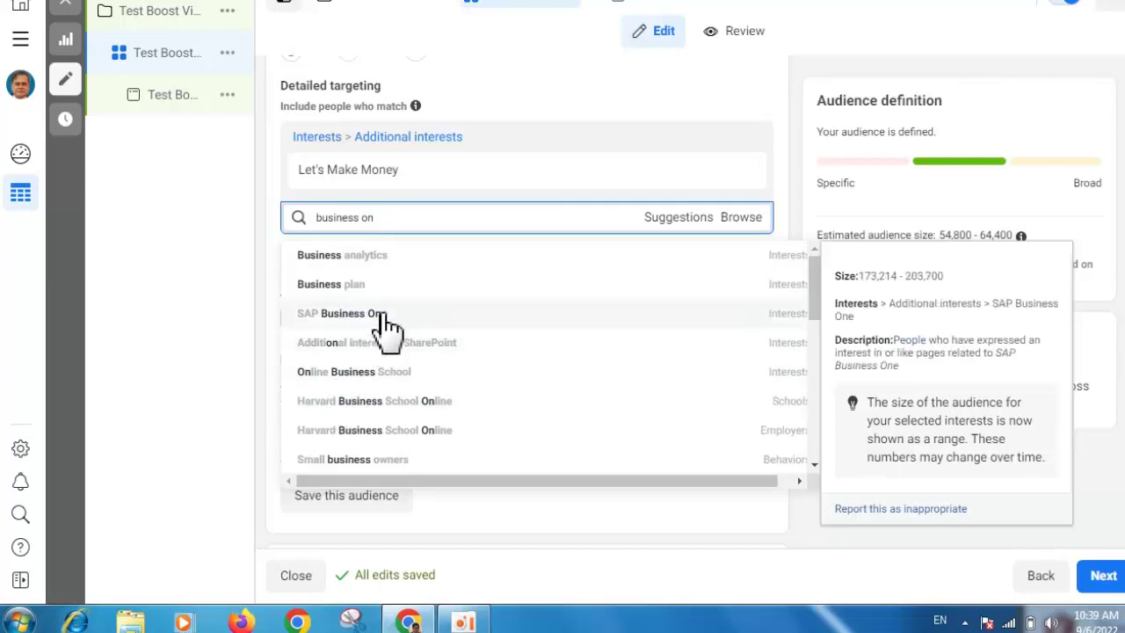
left_click(364, 466)
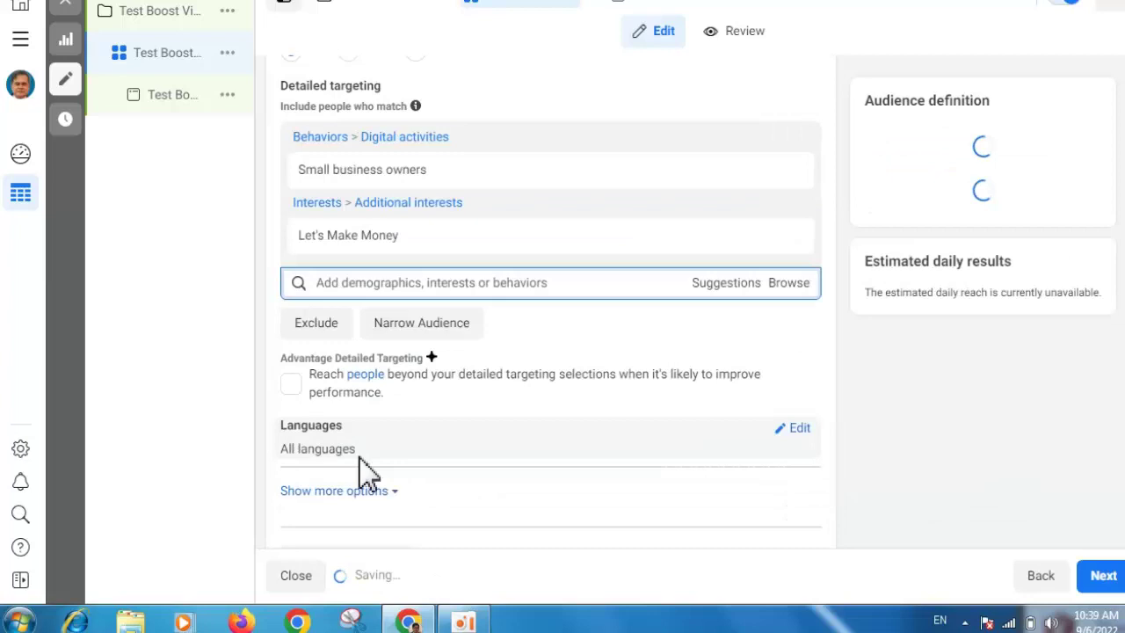
Step: Search the detailed targeting for "online" and include the interests Online and Online advertising
left_click(429, 282)
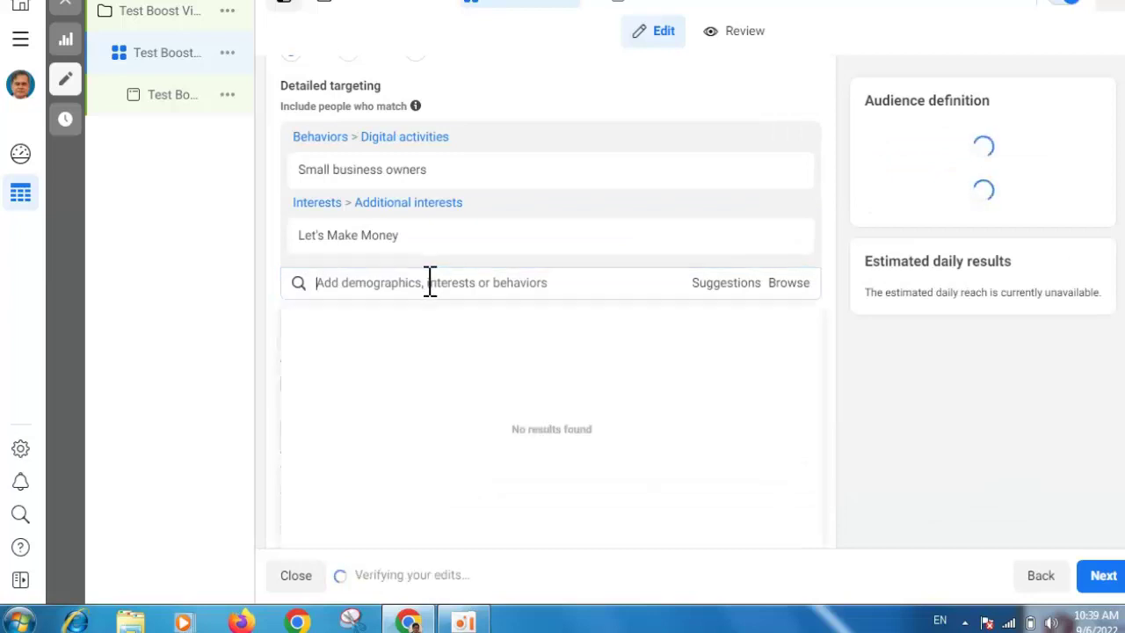
left_click(457, 283)
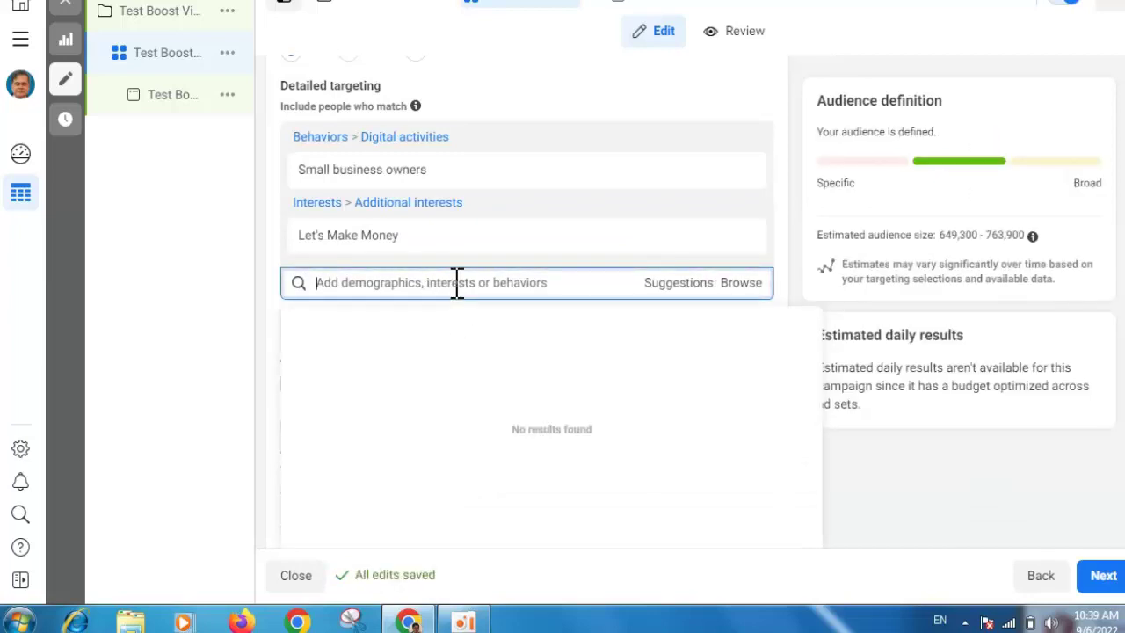
type("online")
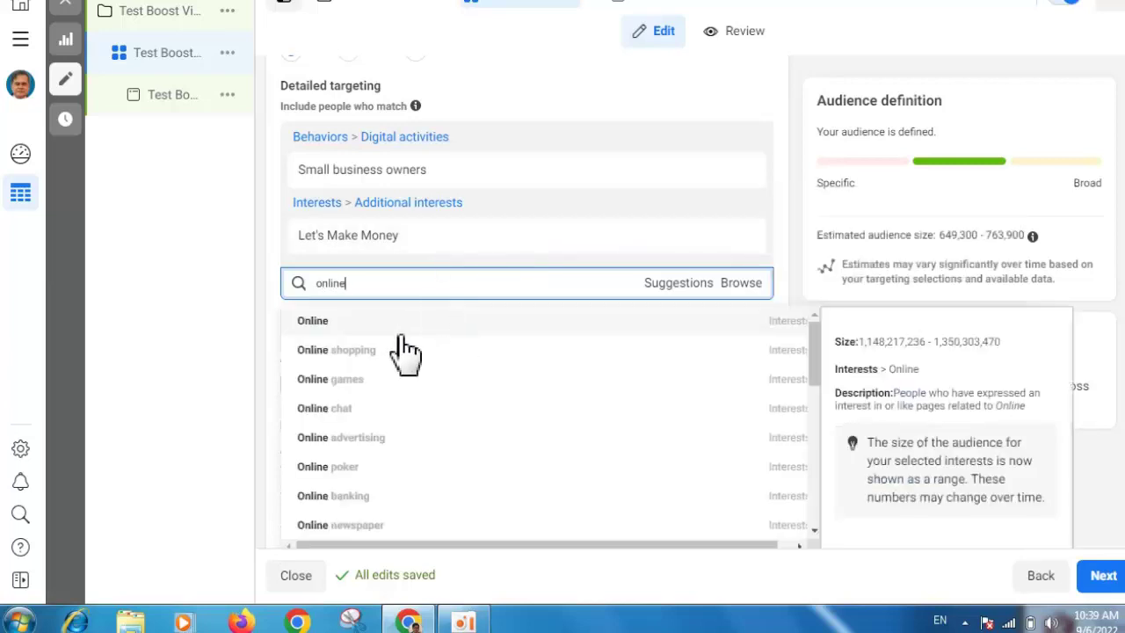
left_click(316, 322)
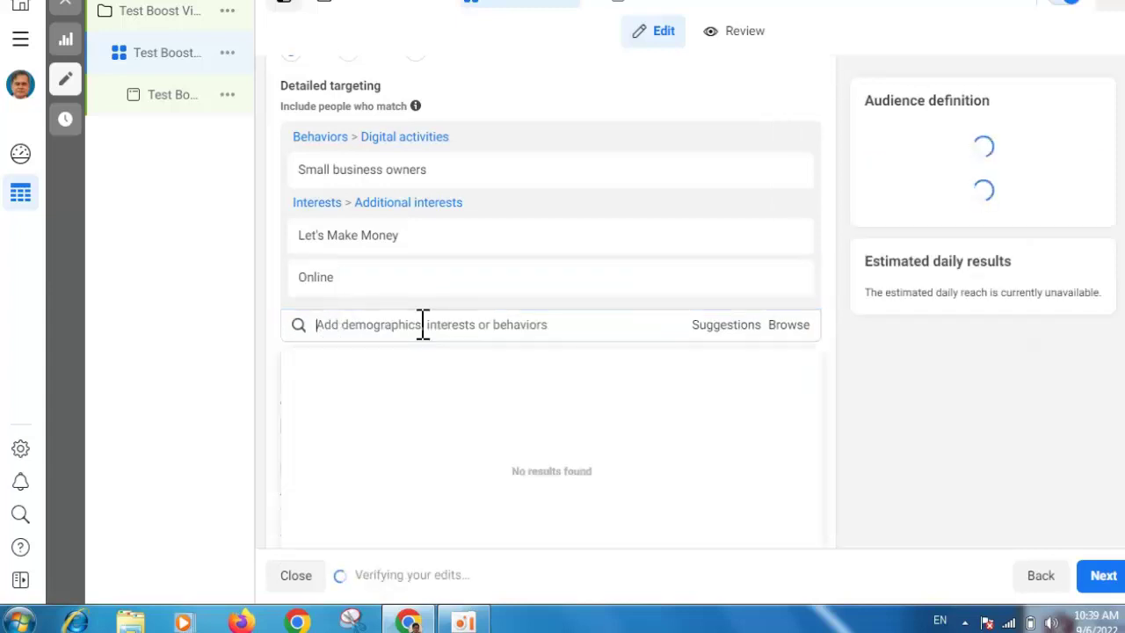
type("online")
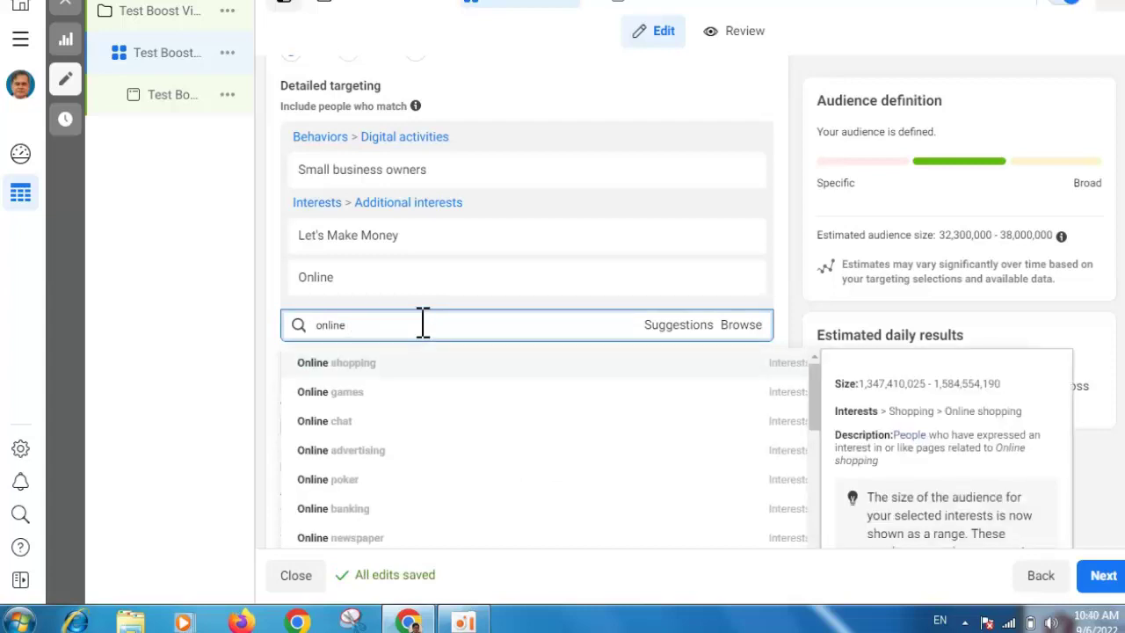
left_click(376, 451)
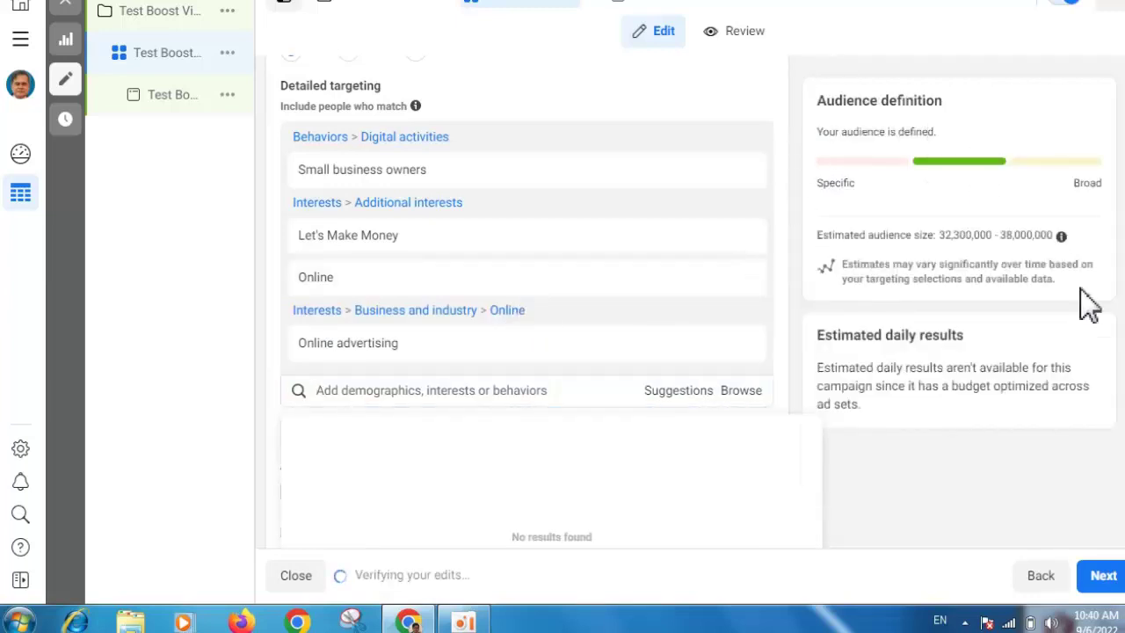
Step: Search the audience languages for "en" and include English (US)
scroll(545, 302, "down", 5)
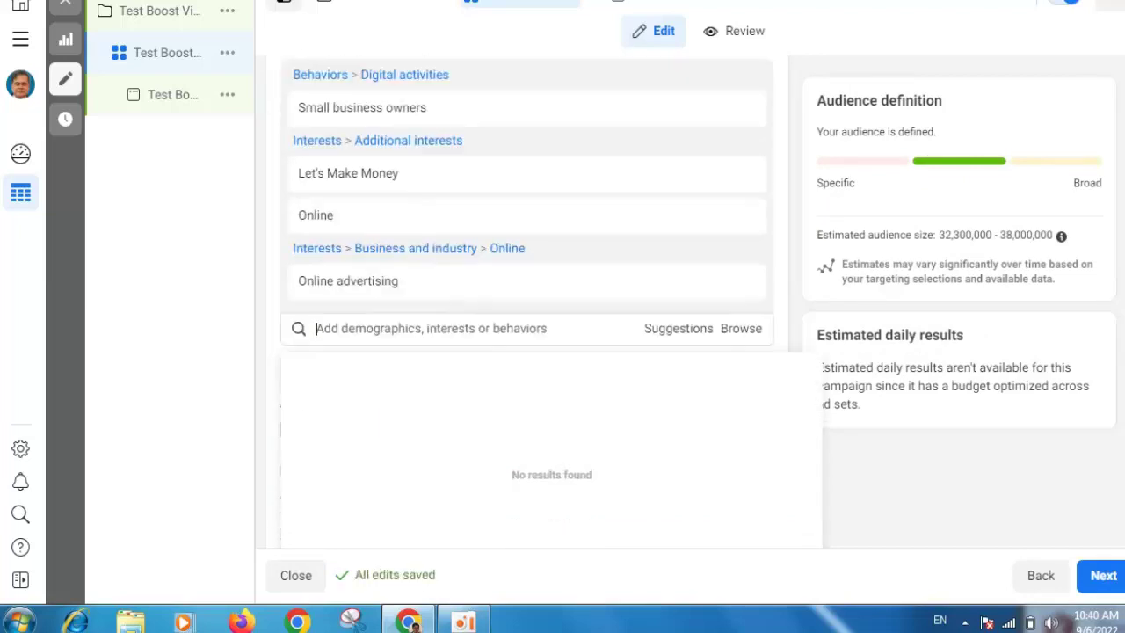
scroll(545, 302, "down", 1)
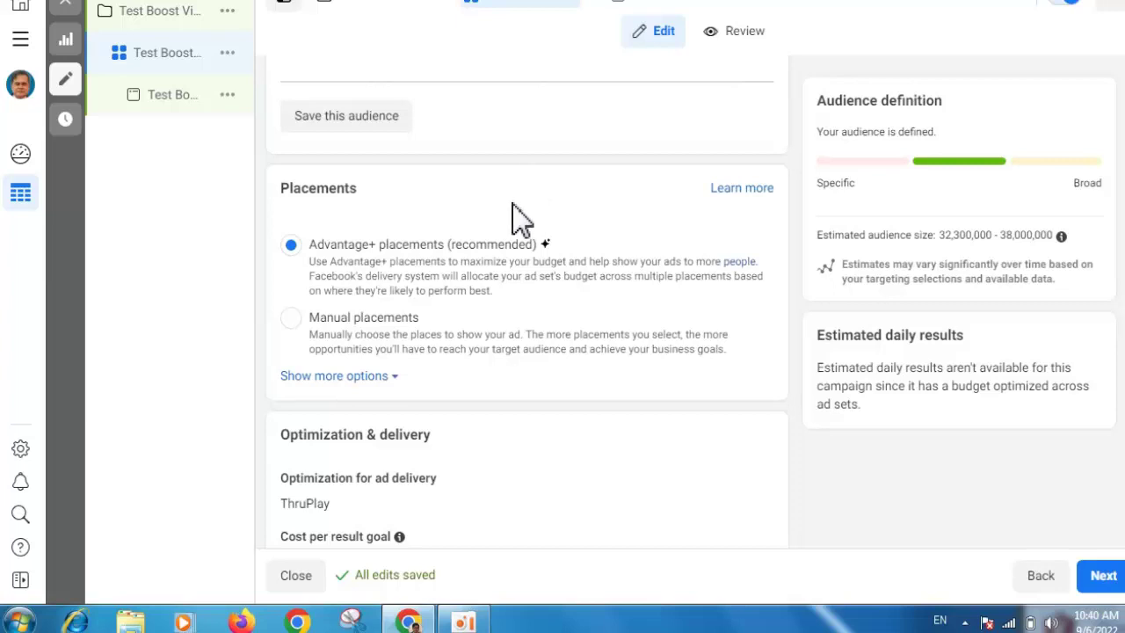
scroll(528, 308, "up", 3)
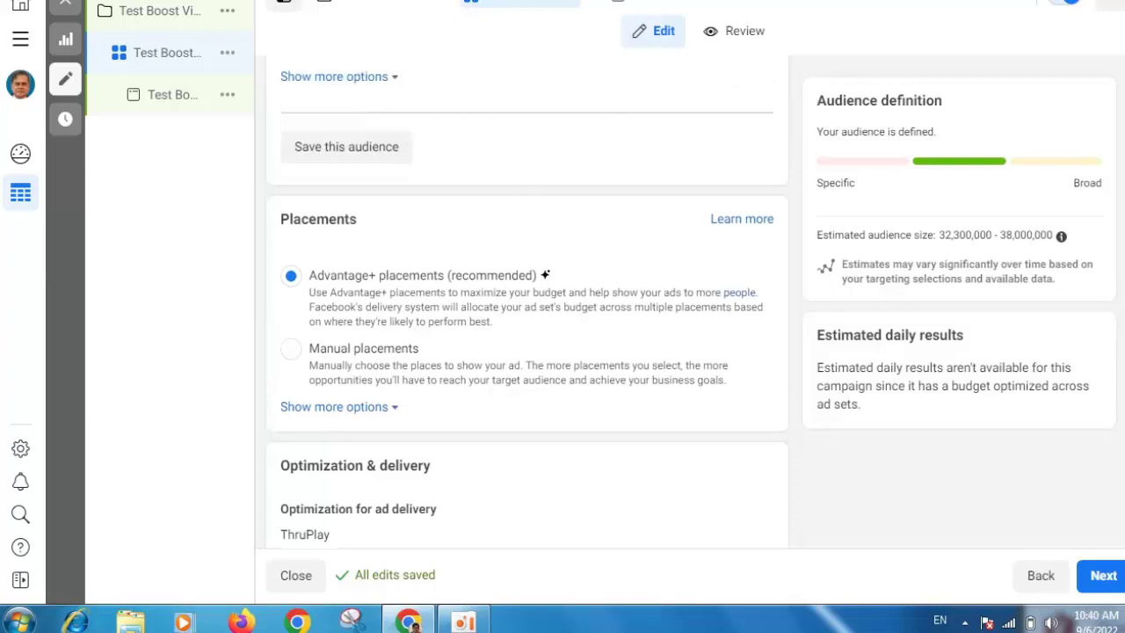
scroll(527, 307, "up", 3)
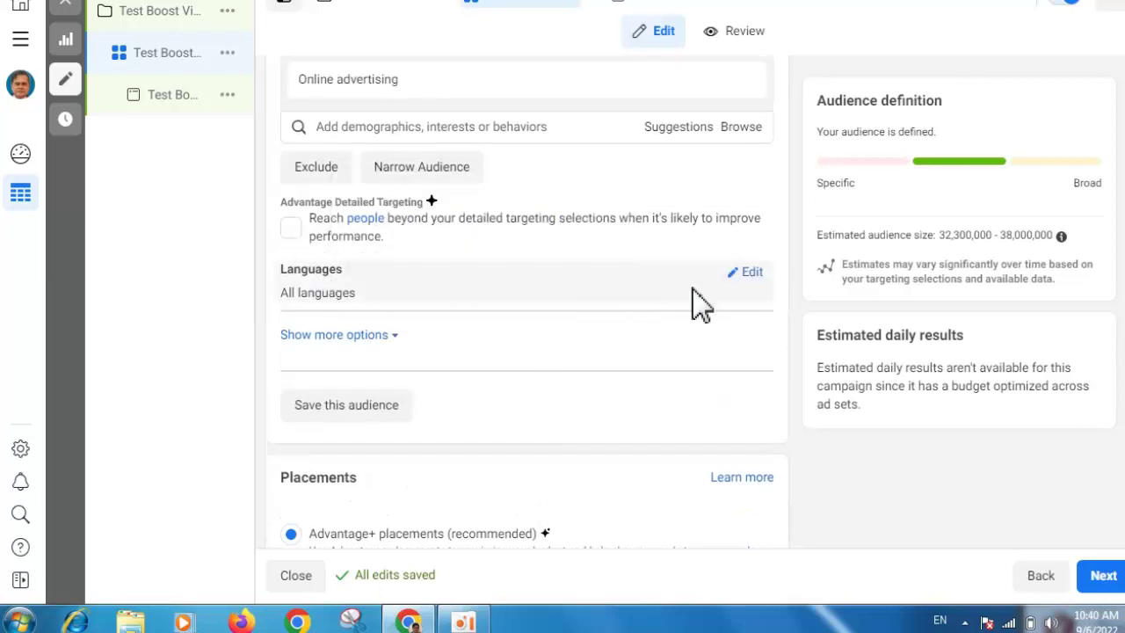
left_click(462, 299)
type("en")
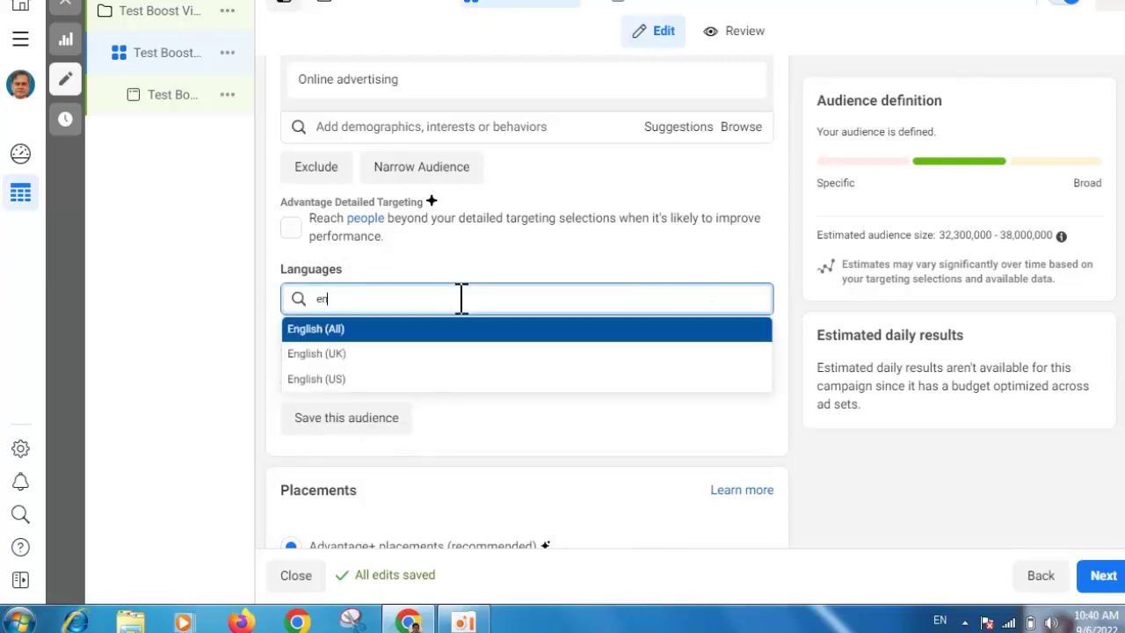
left_click(343, 380)
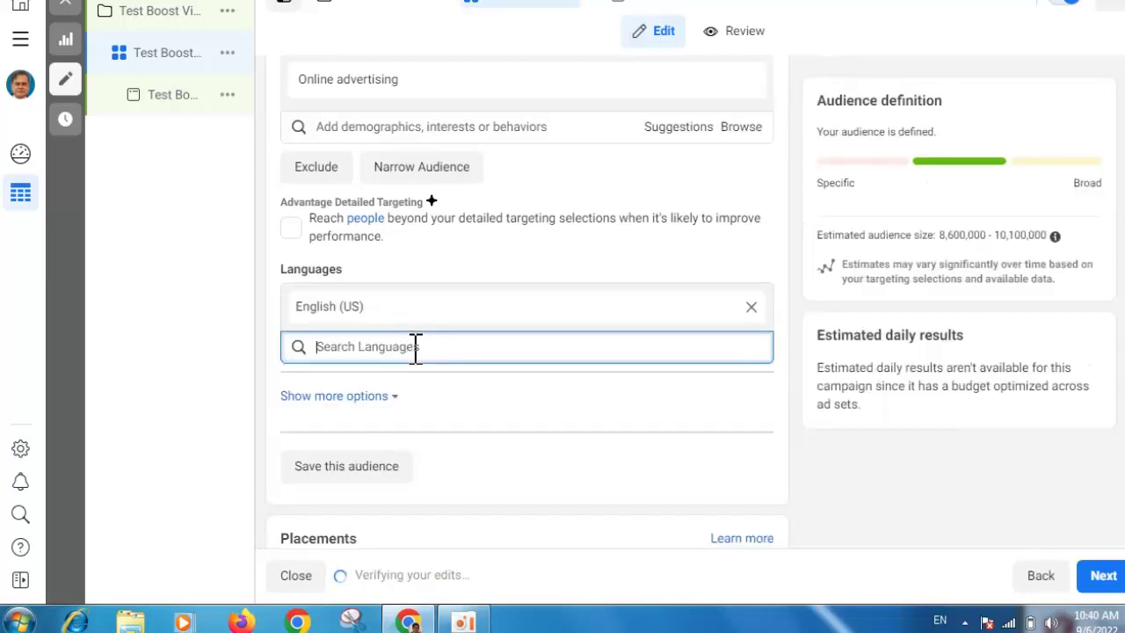
Step: Include Thai, Korean and Khmer in the audience languages alongside English (US)
type("thai")
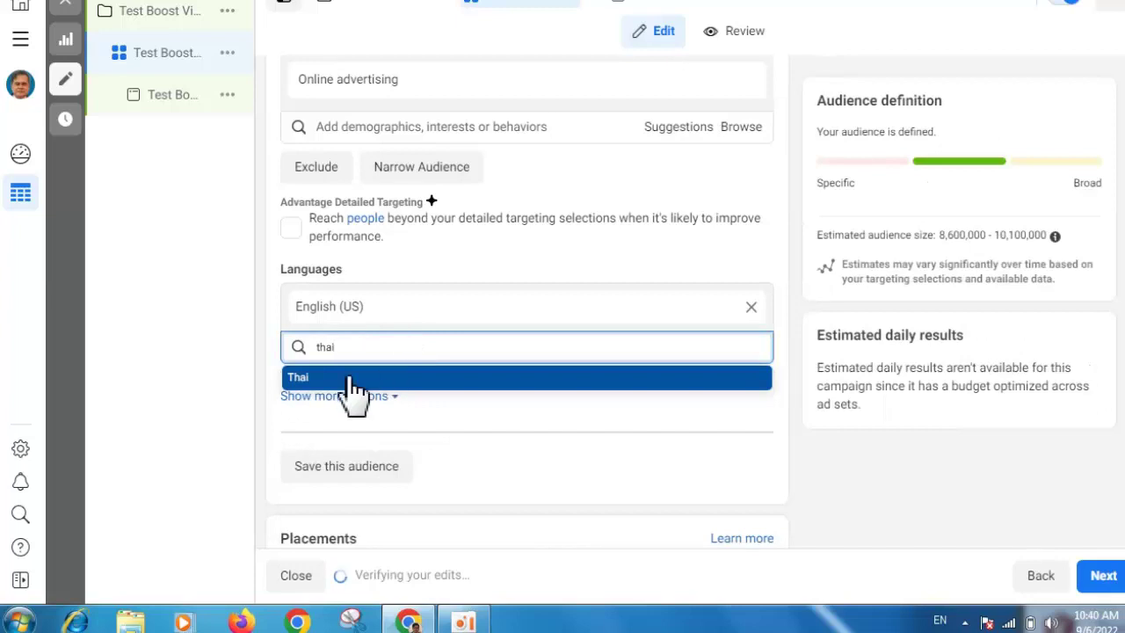
left_click(352, 380)
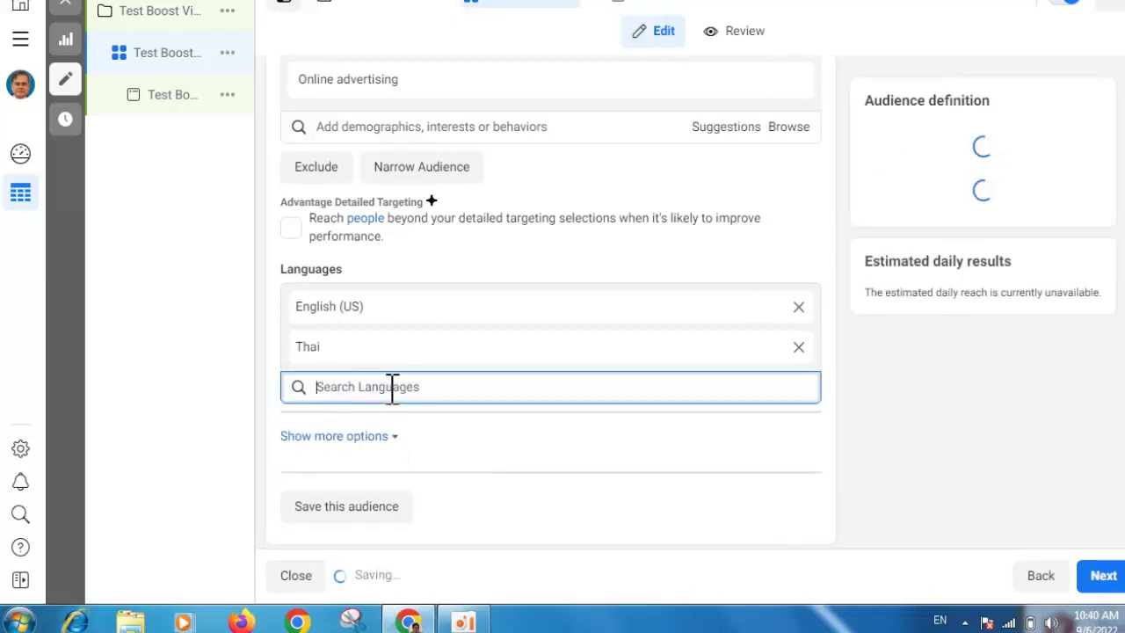
type("k")
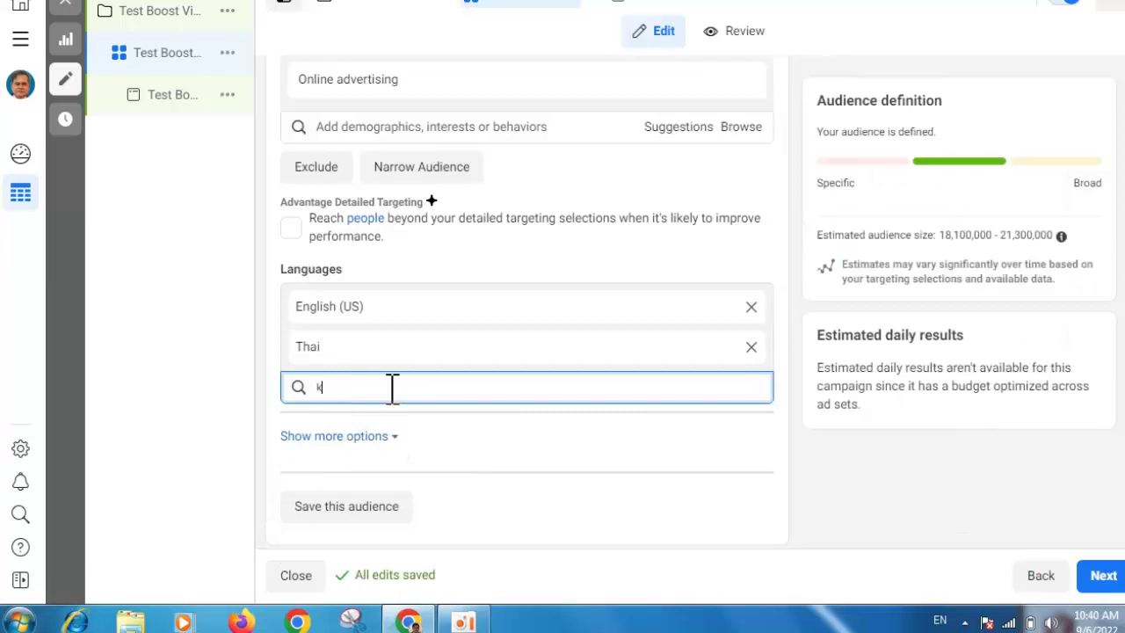
type("o")
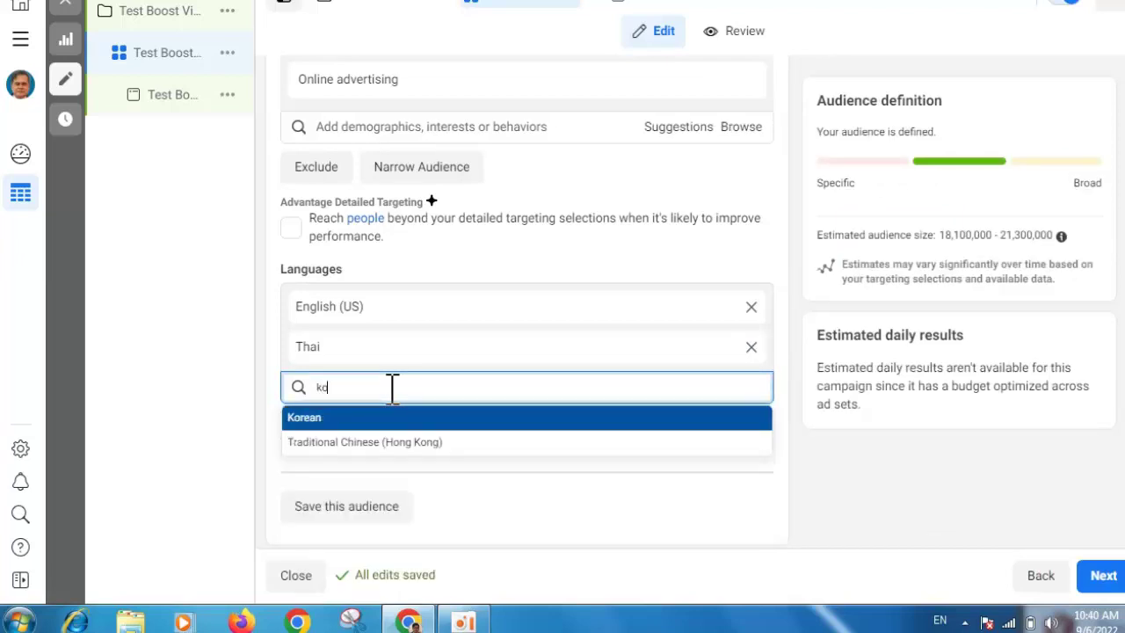
left_click(312, 420)
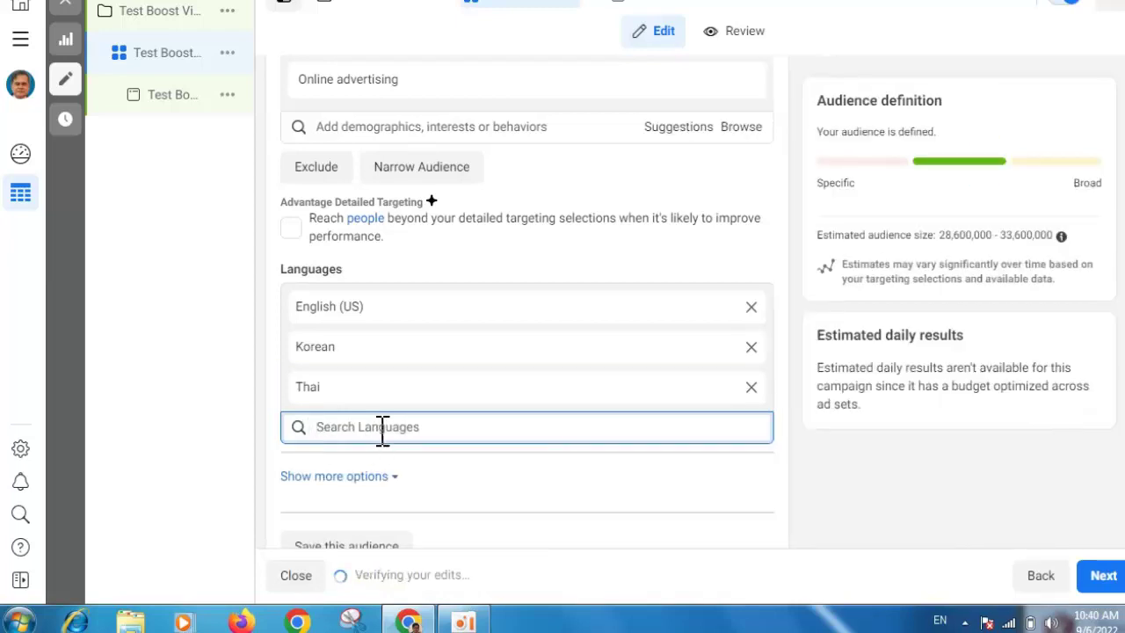
type("kh")
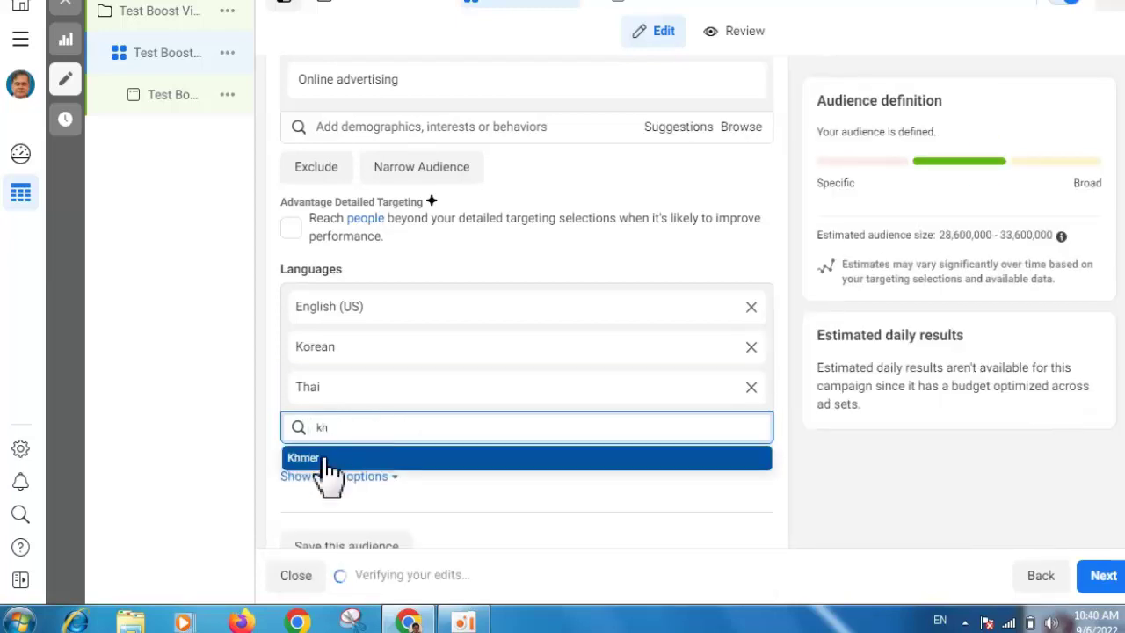
left_click(328, 461)
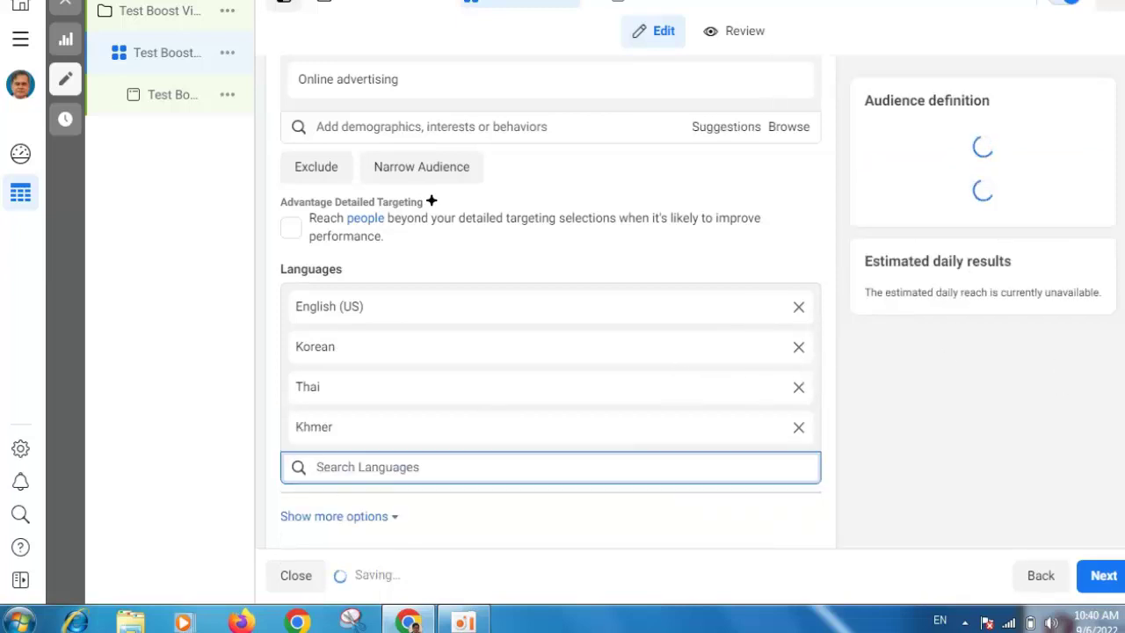
Step: Switch the ad set to manual placements and limit the devices to Mobile by excluding Desktop
scroll(527, 301, "down", 3)
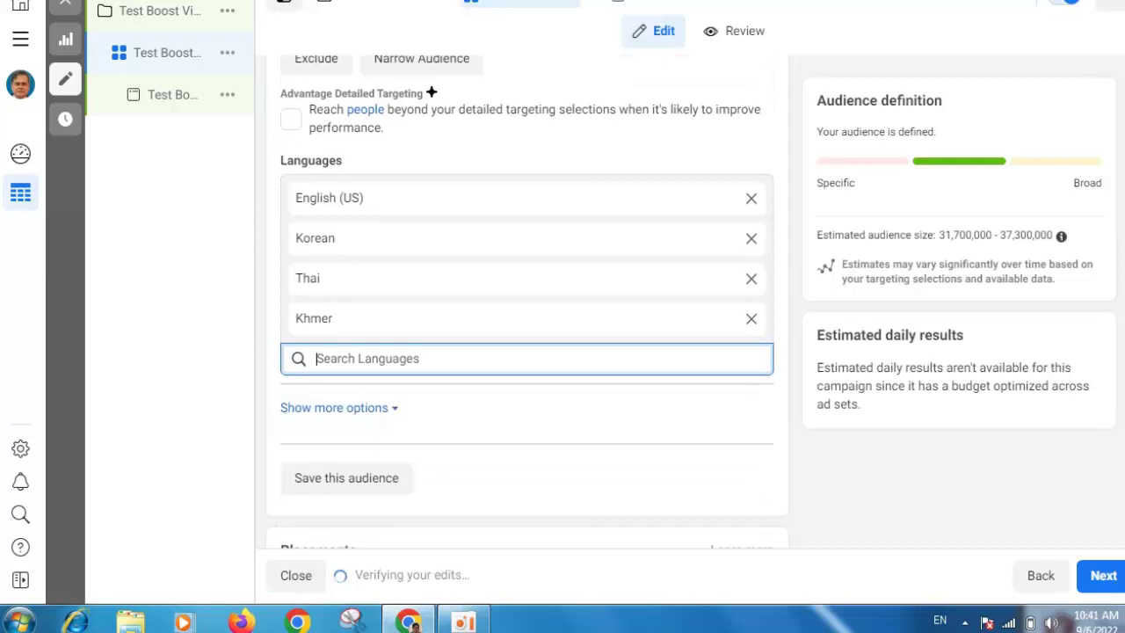
scroll(527, 302, "down", 4)
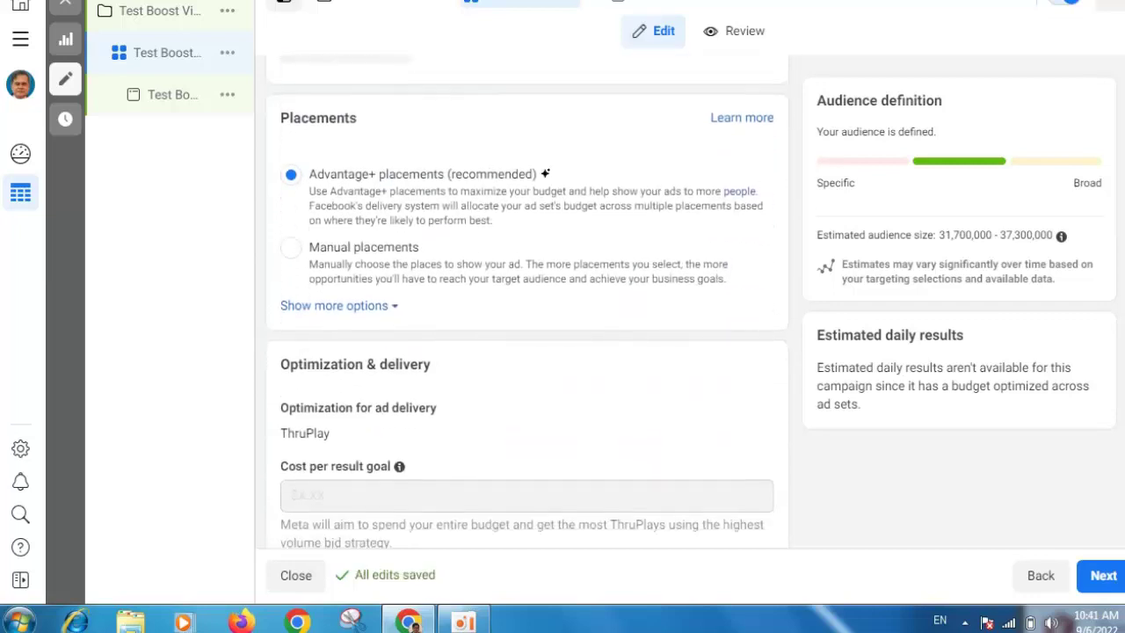
left_click(292, 241)
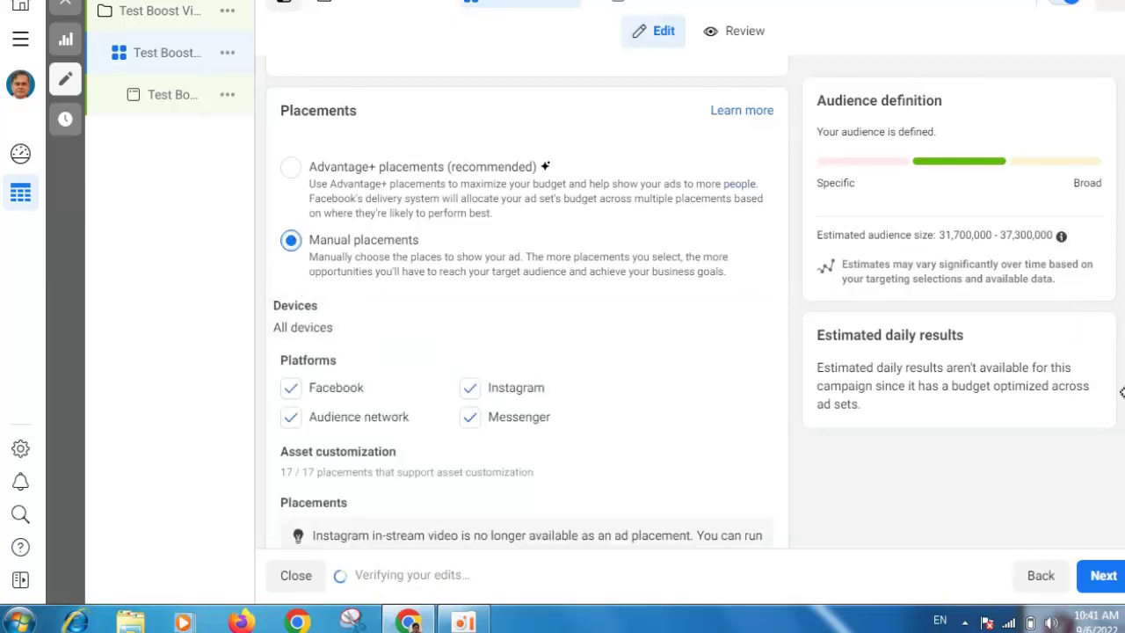
scroll(1122, 415, "down", 2)
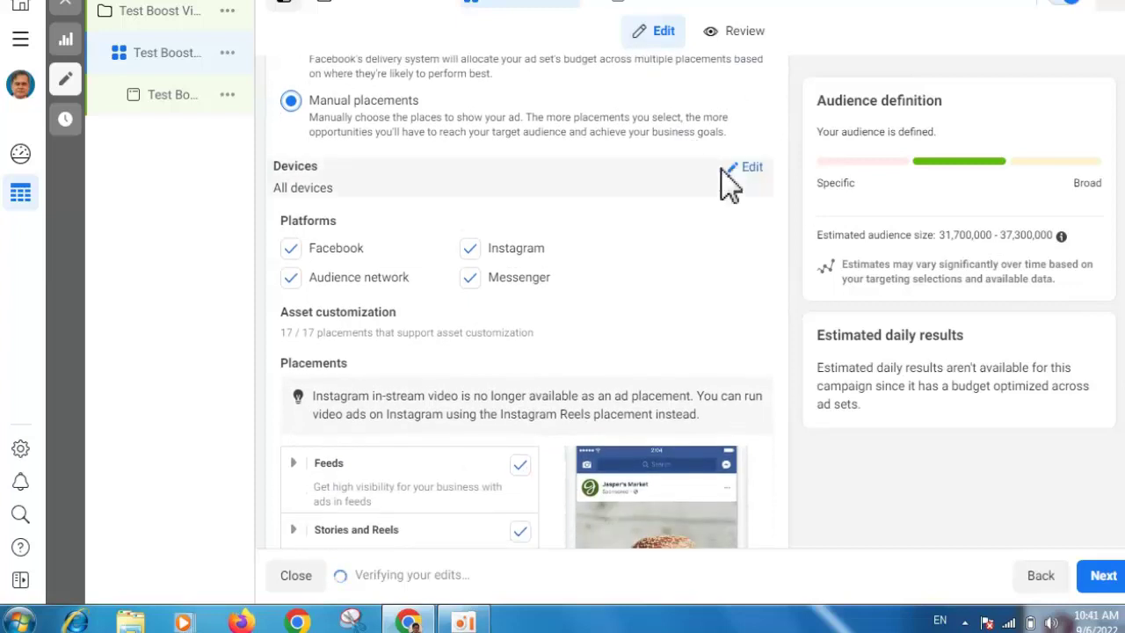
left_click(746, 170)
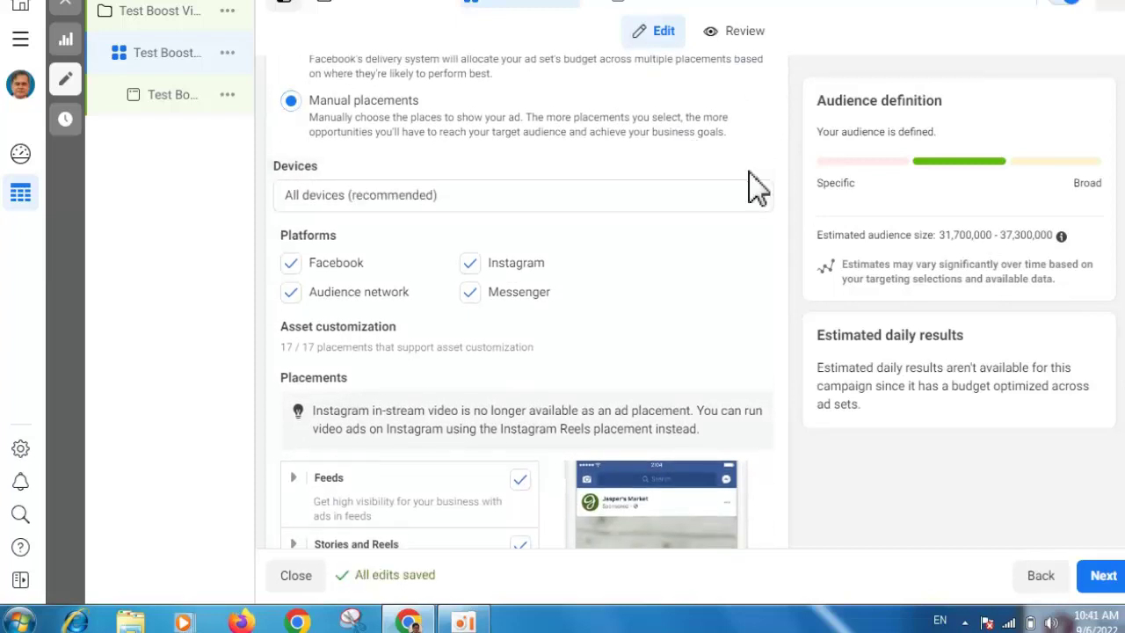
left_click(516, 197)
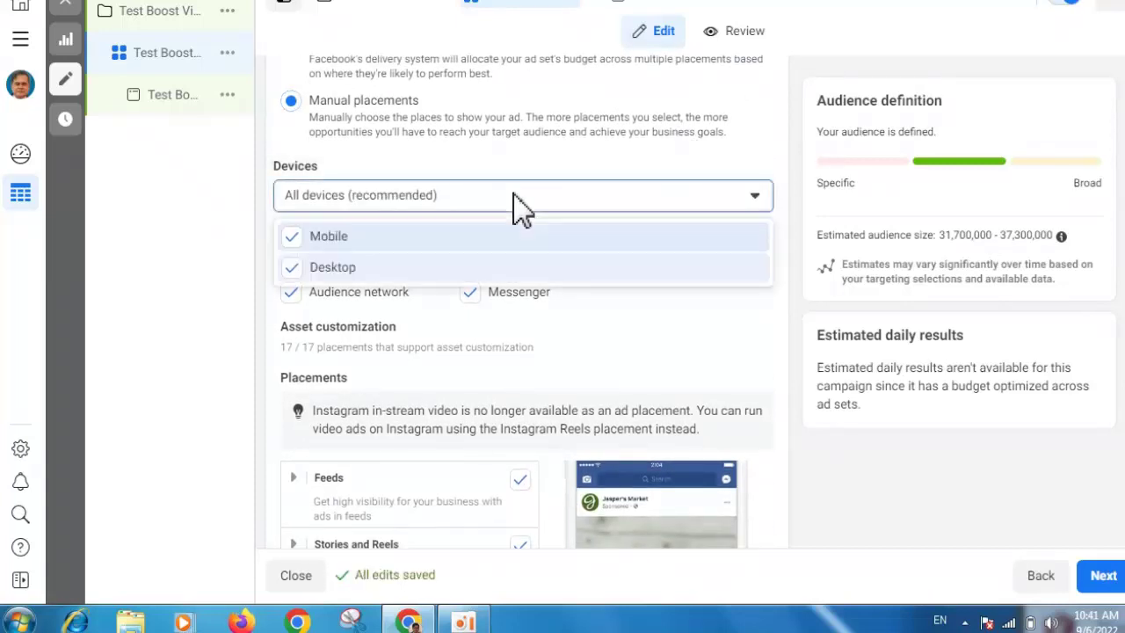
left_click(324, 270)
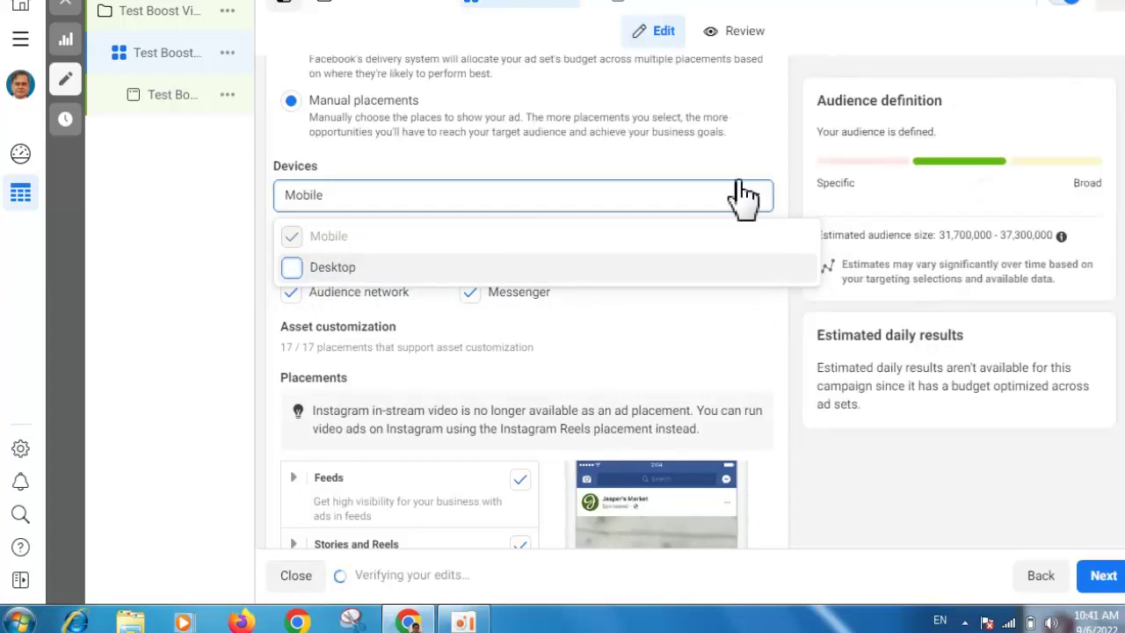
Step: Limit the ad set's devices to Mobile and its platforms to Facebook by excluding Desktop, Audience network, Messenger and Instagram
left_click(774, 132)
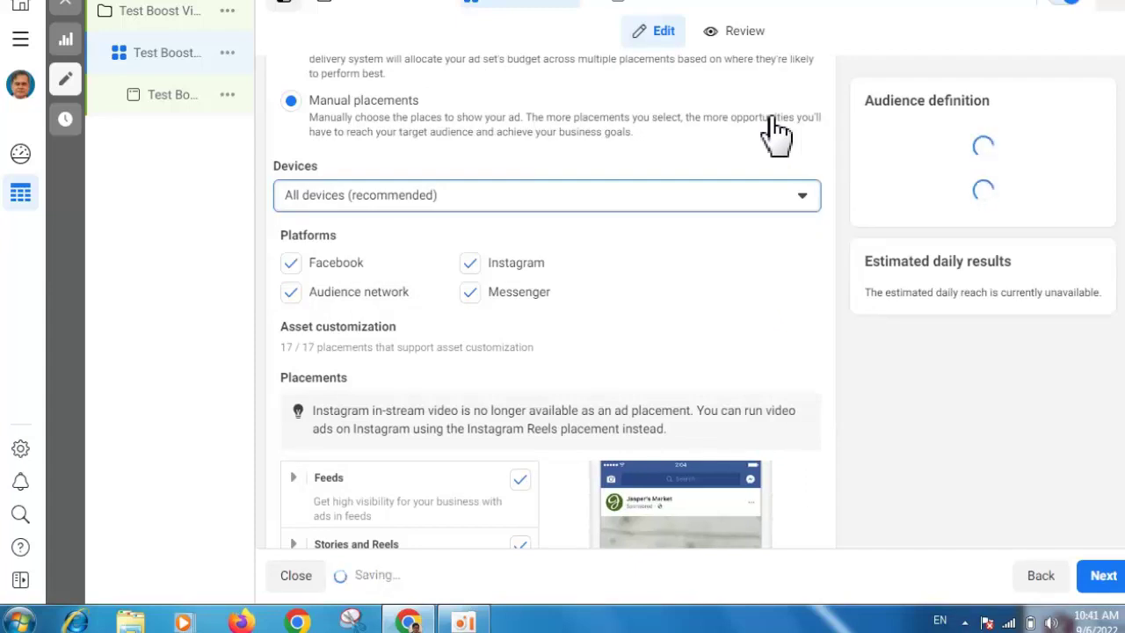
left_click(729, 196)
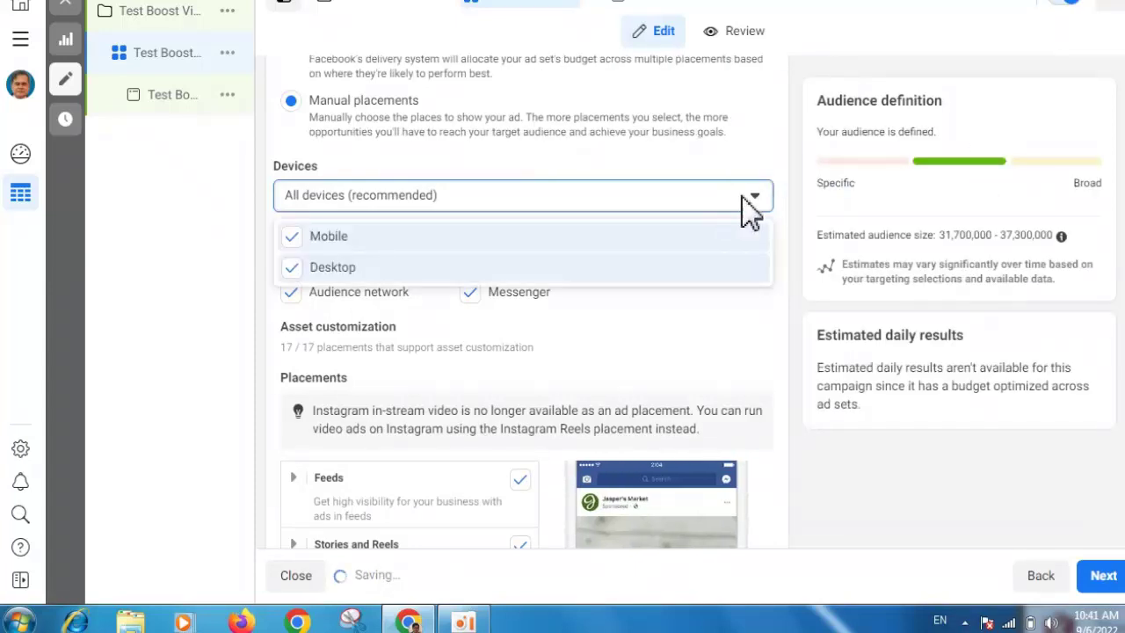
left_click(294, 268)
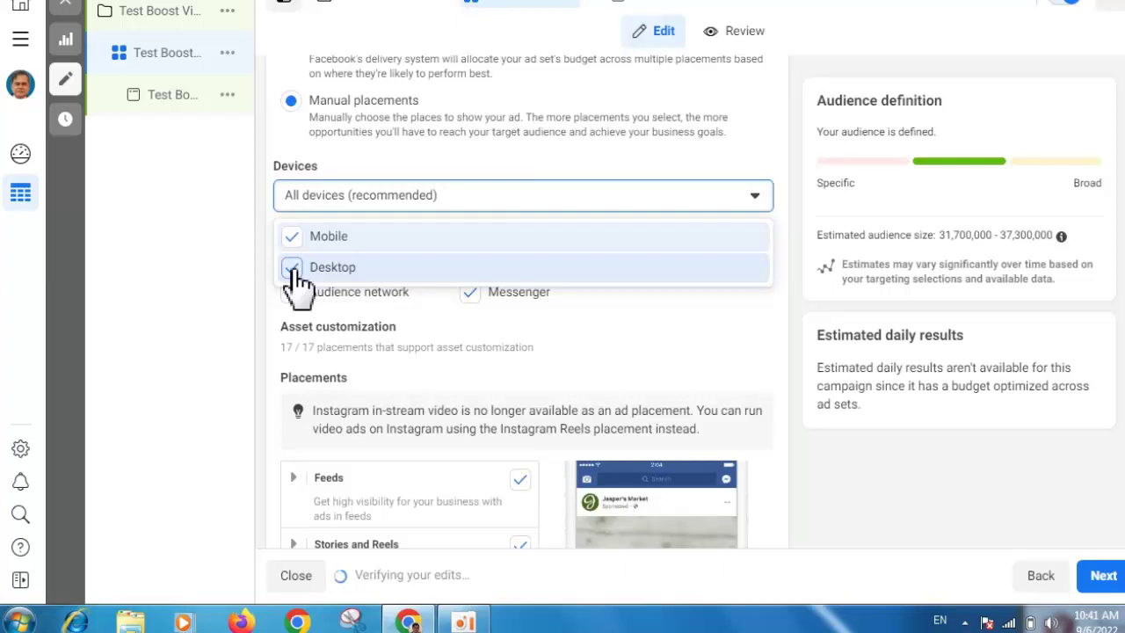
left_click(444, 334)
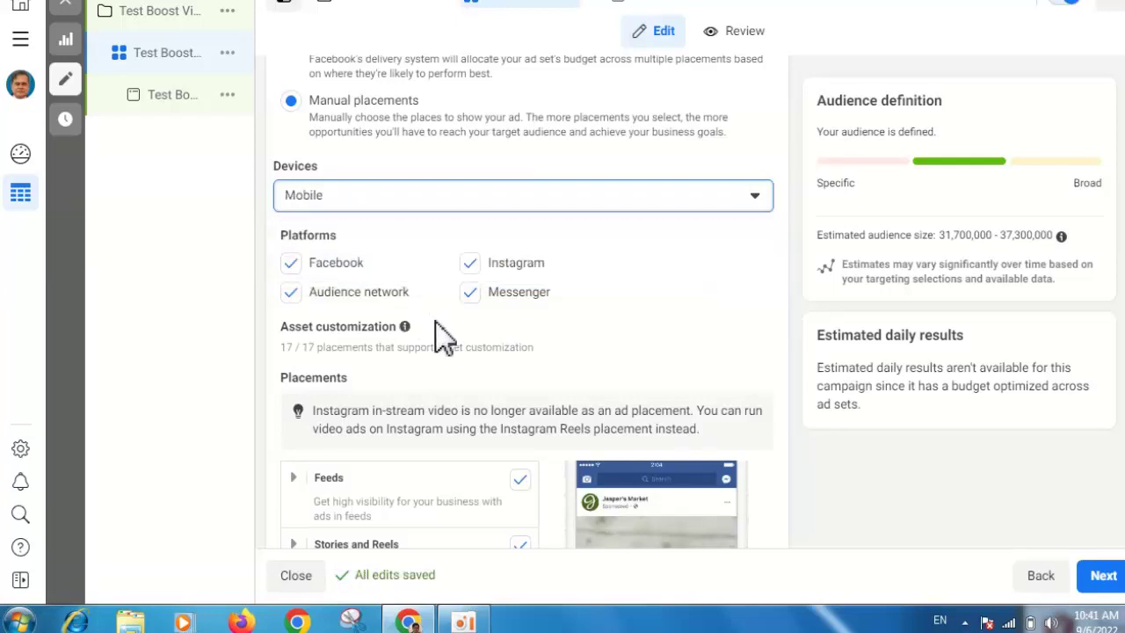
left_click(292, 293)
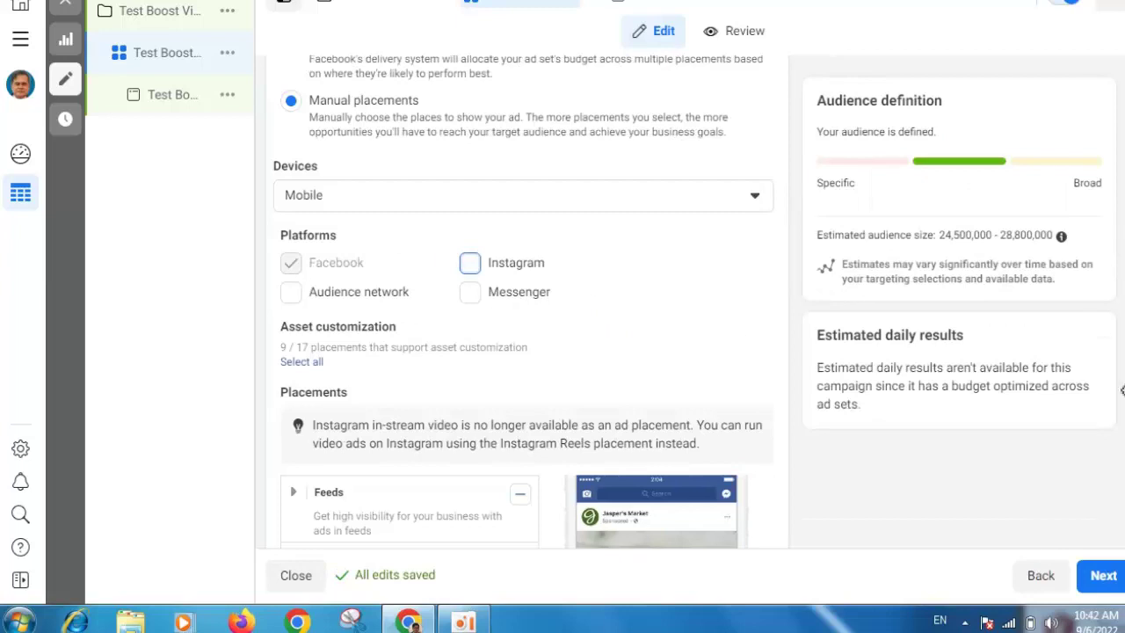
Step: Exclude the Stories and Reels, In-stream, Overlay and post-loop ads on Reels, Search and In-article placements, keeping only Feeds
scroll(524, 302, "down", 5)
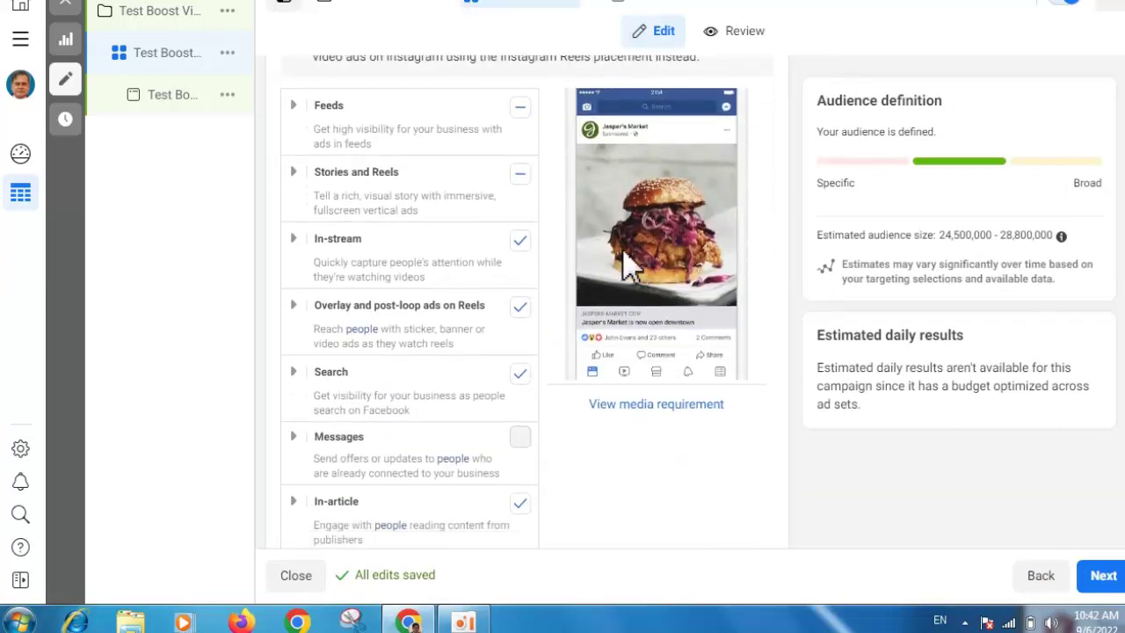
left_click(521, 175)
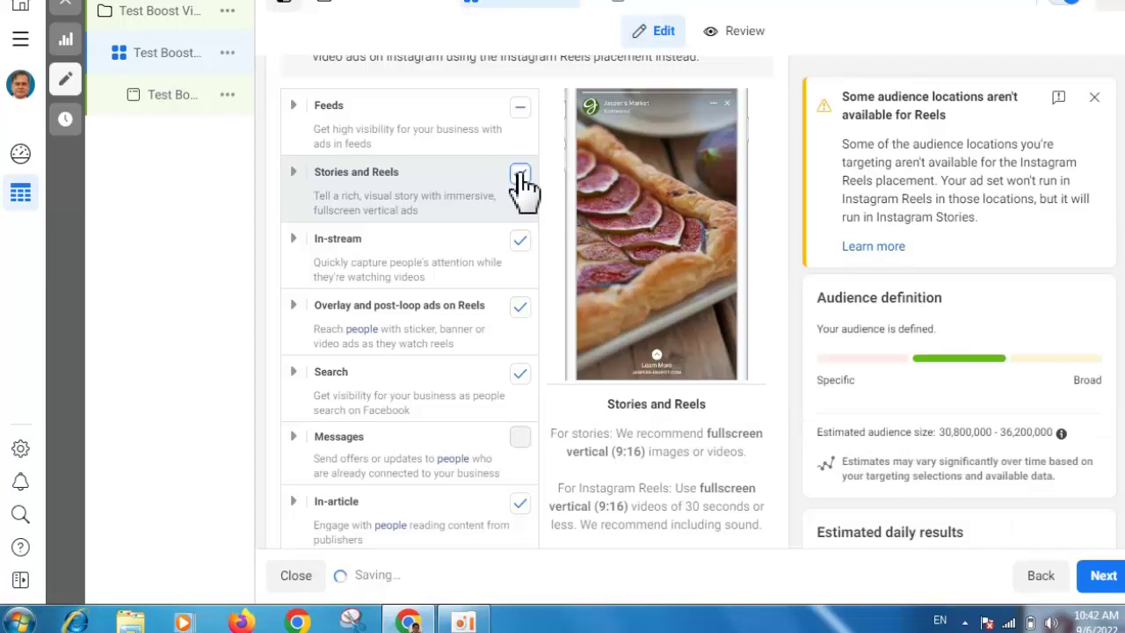
left_click(520, 176)
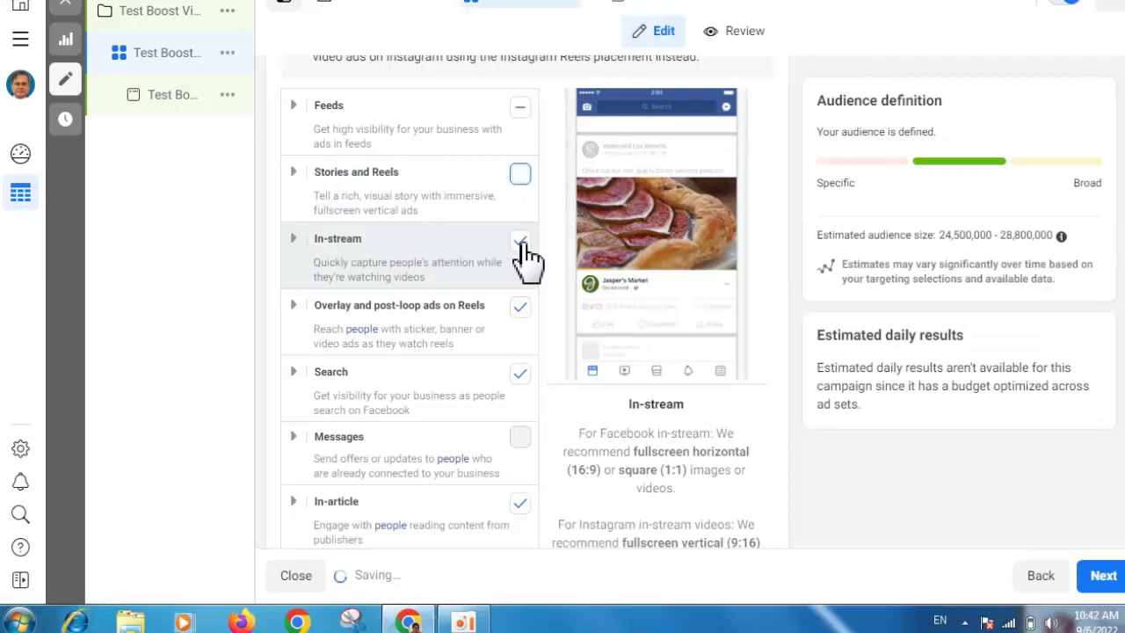
left_click(521, 242)
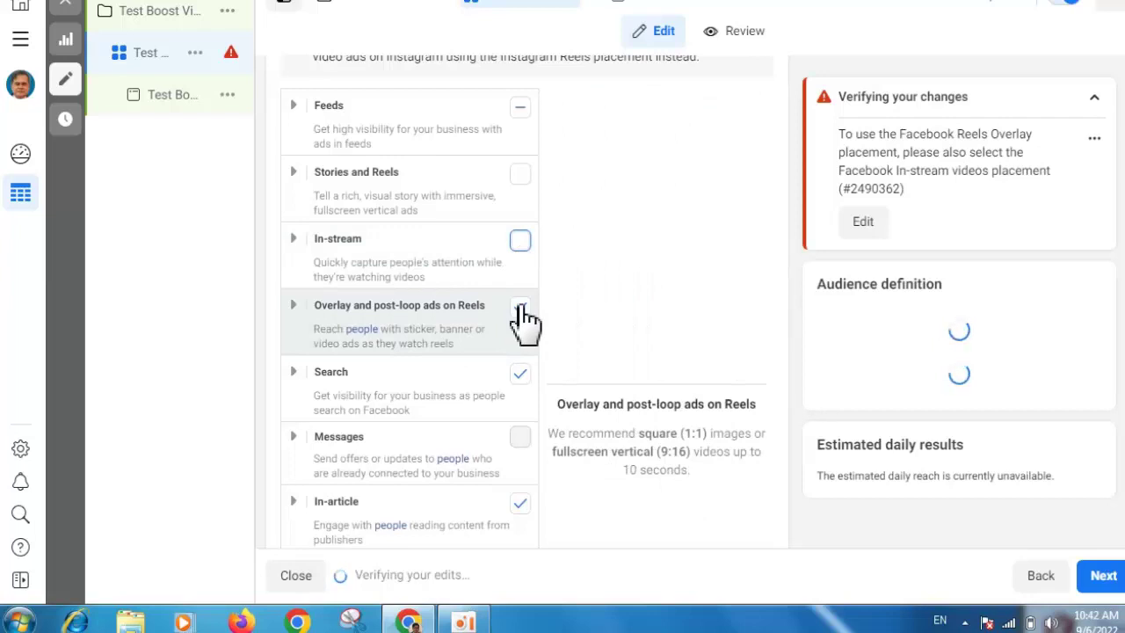
left_click(522, 310)
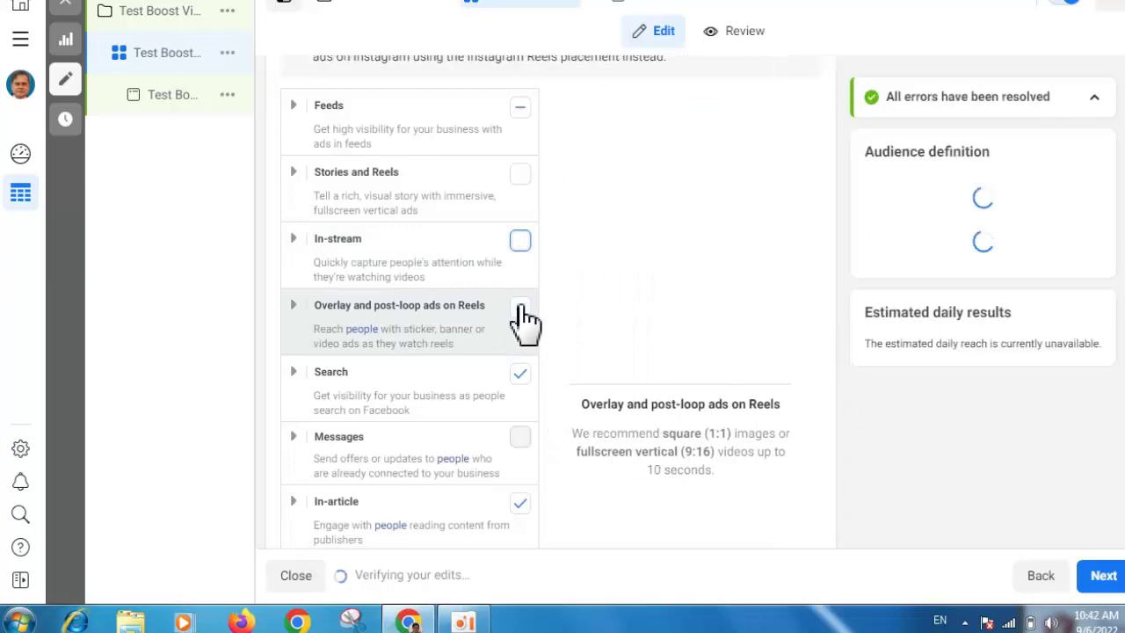
left_click(519, 378)
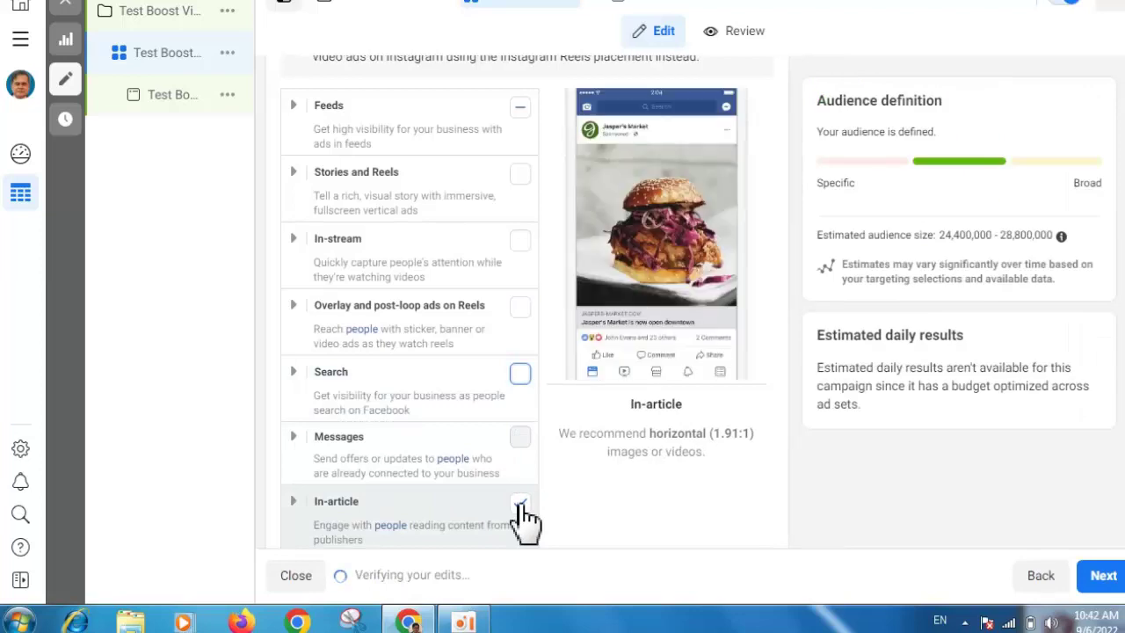
left_click(521, 506)
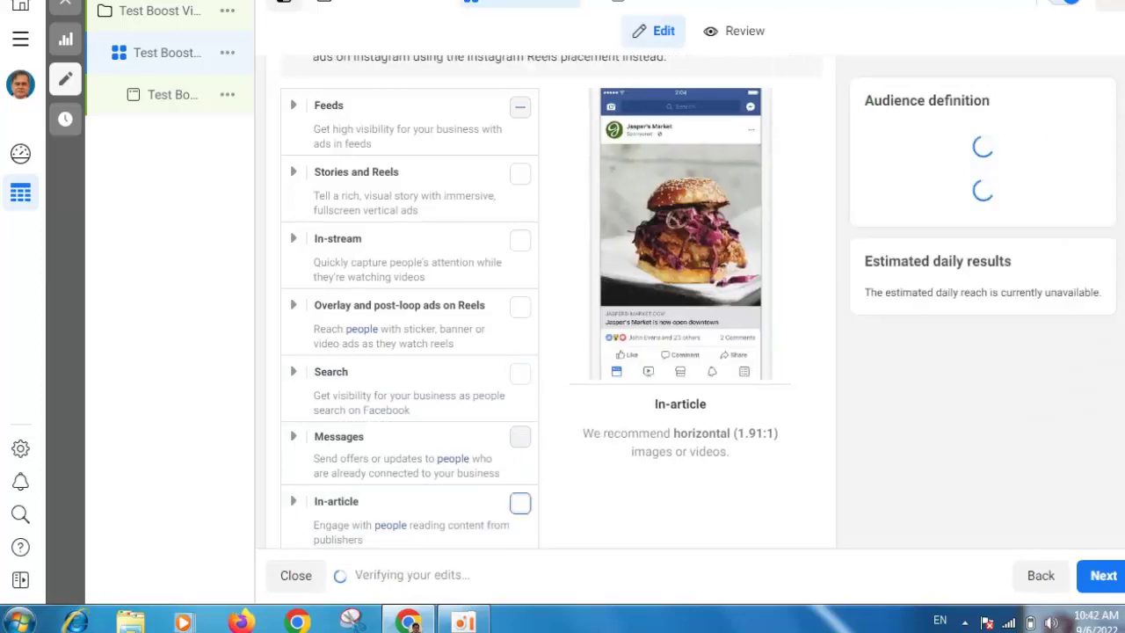
scroll(526, 302, "down", 2)
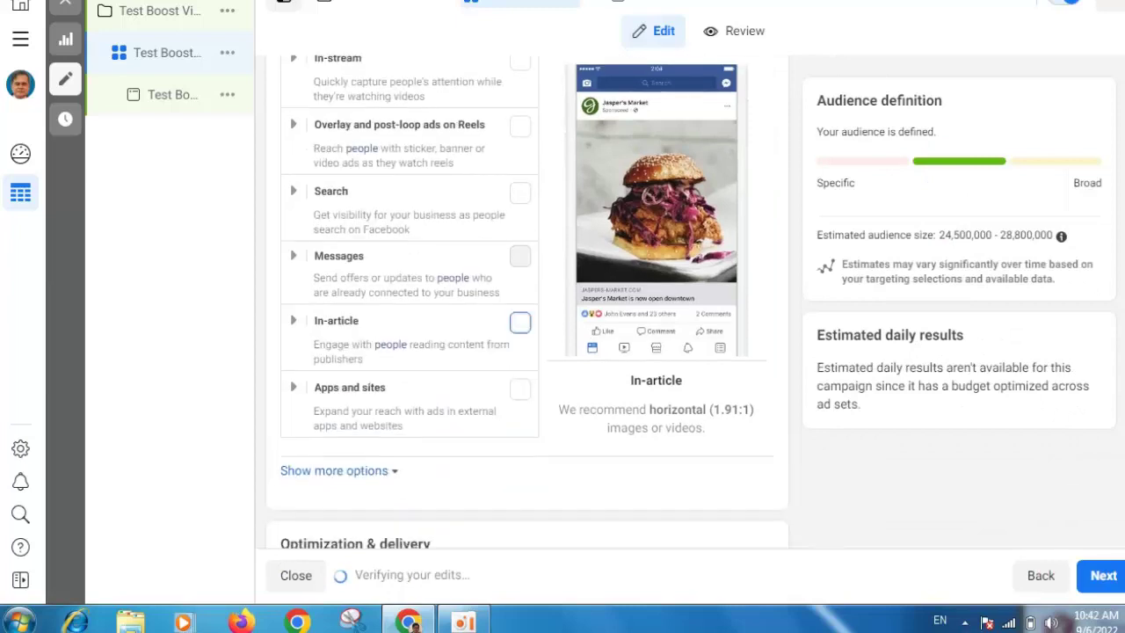
scroll(525, 301, "up", 3)
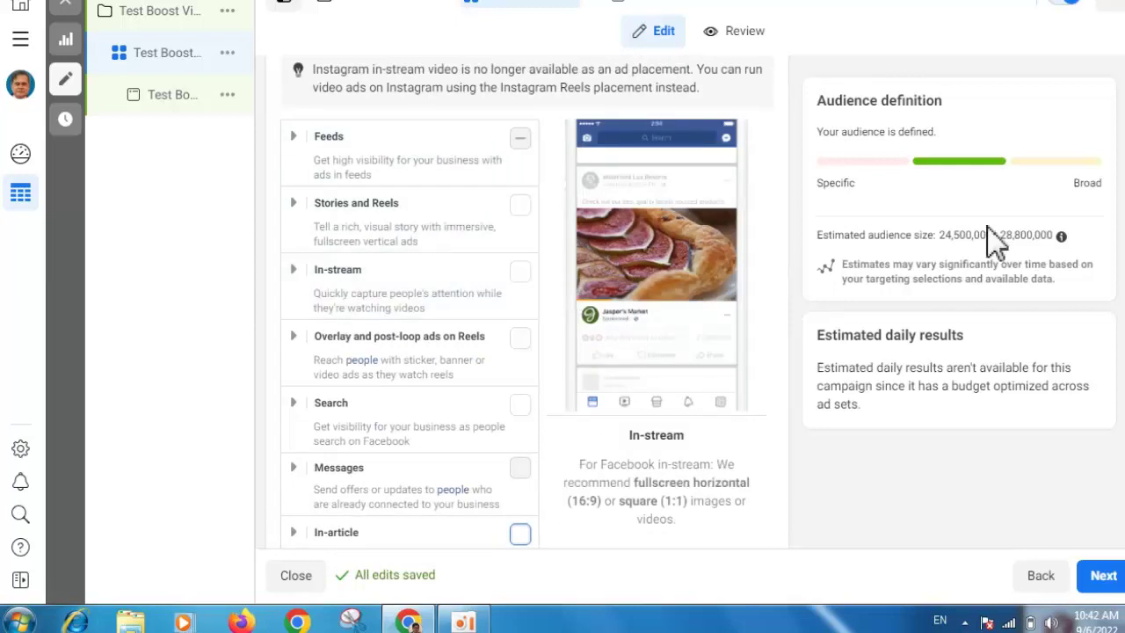
scroll(527, 302, "down", 5)
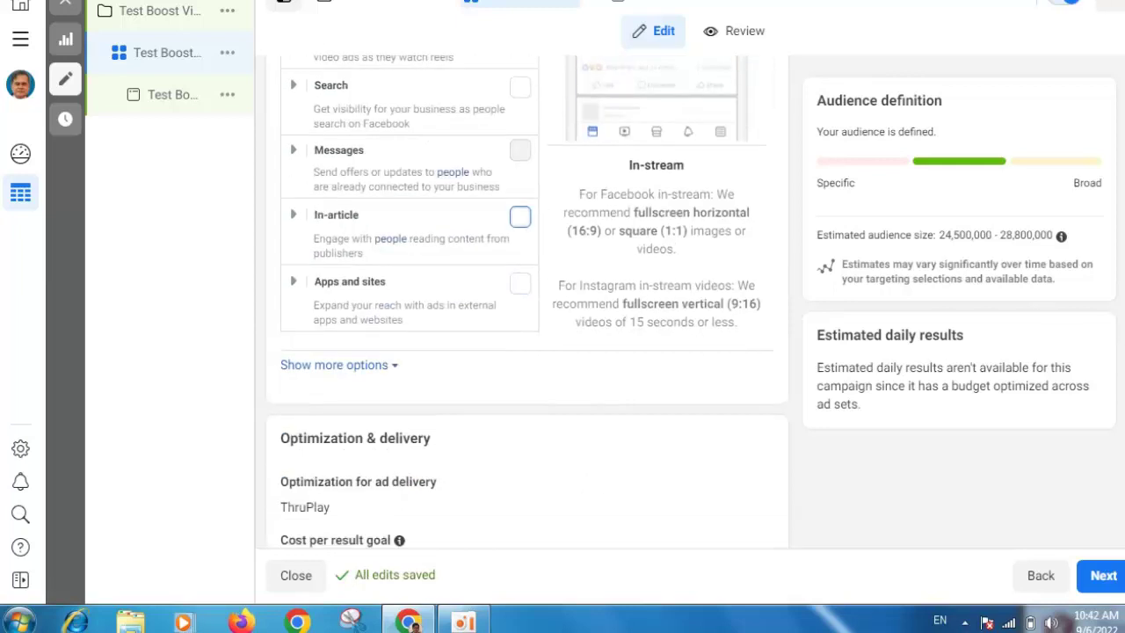
Step: Continue to the ad level and check the Facebook Page choices, keeping GoShared as the ad's identity
left_click(1104, 580)
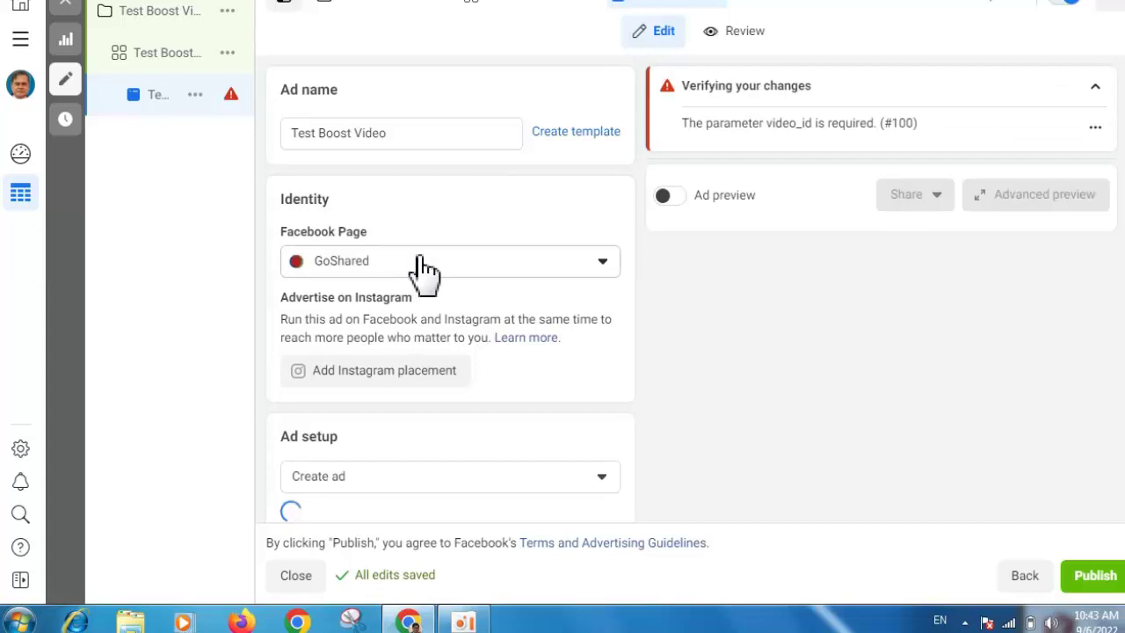
left_click(603, 267)
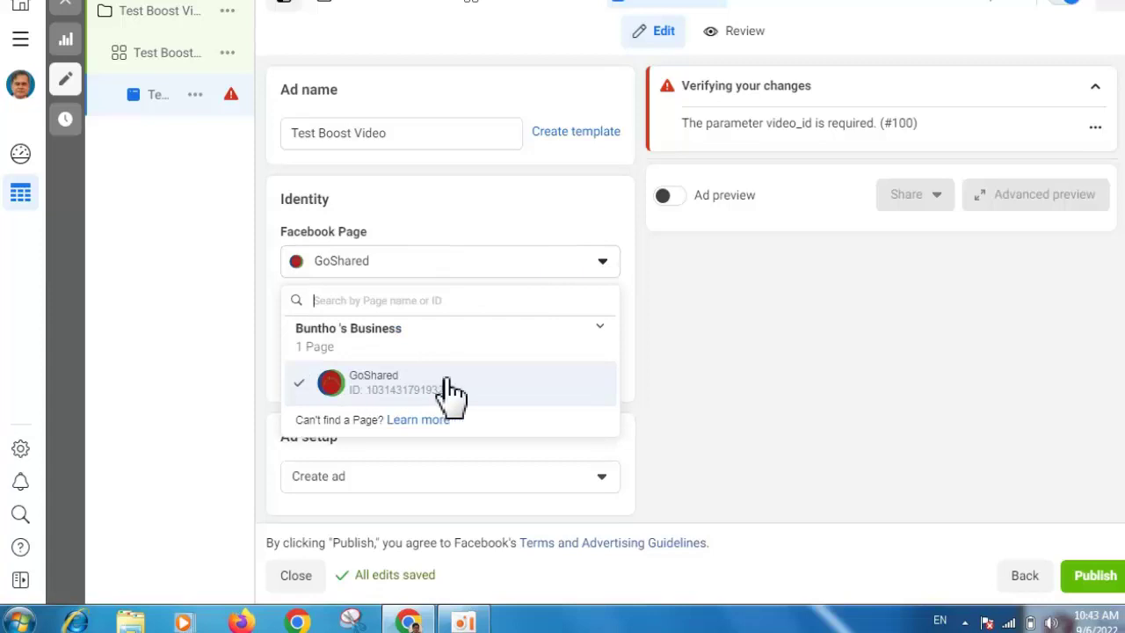
left_click(909, 282)
mouse_move(343, 246)
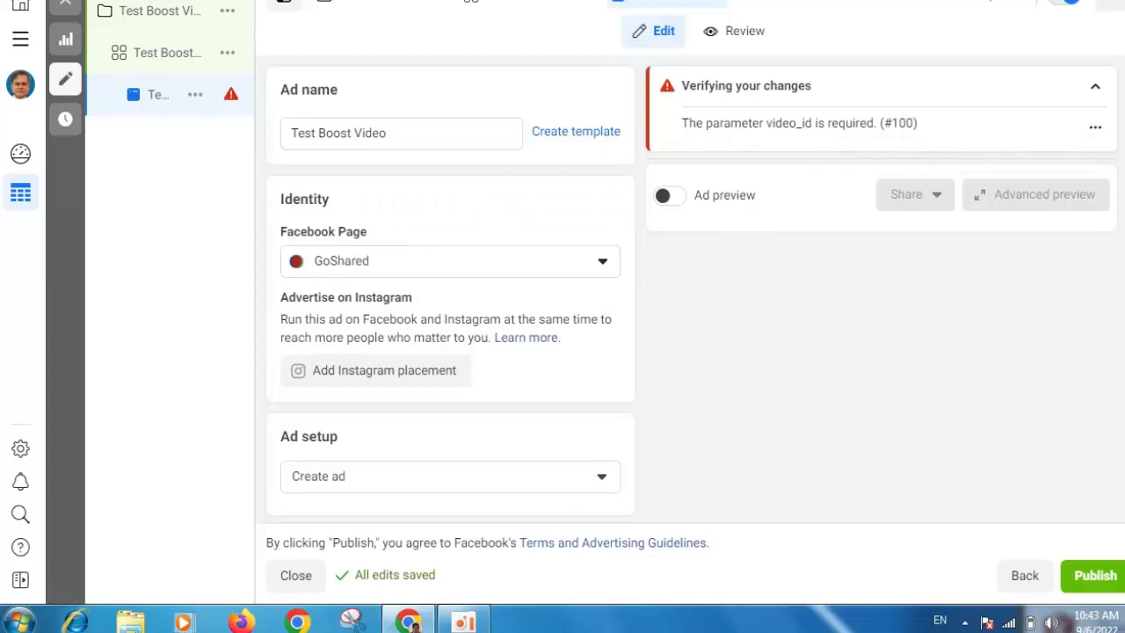
Step: Change the ad setup to Use existing post
scroll(451, 287, "down", 4)
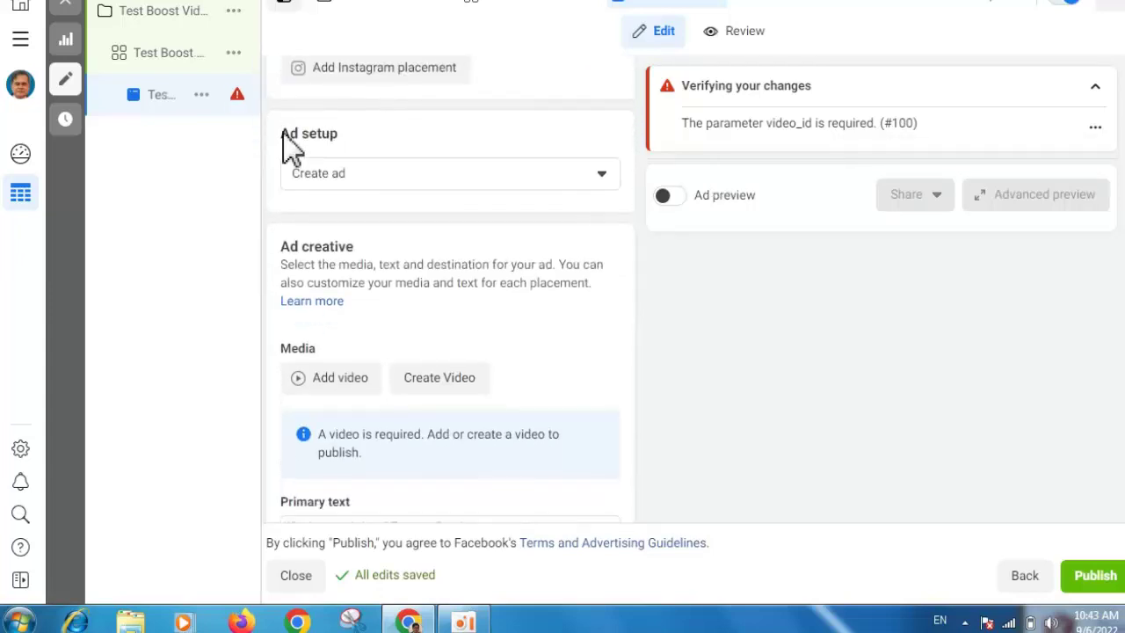
left_click(356, 176)
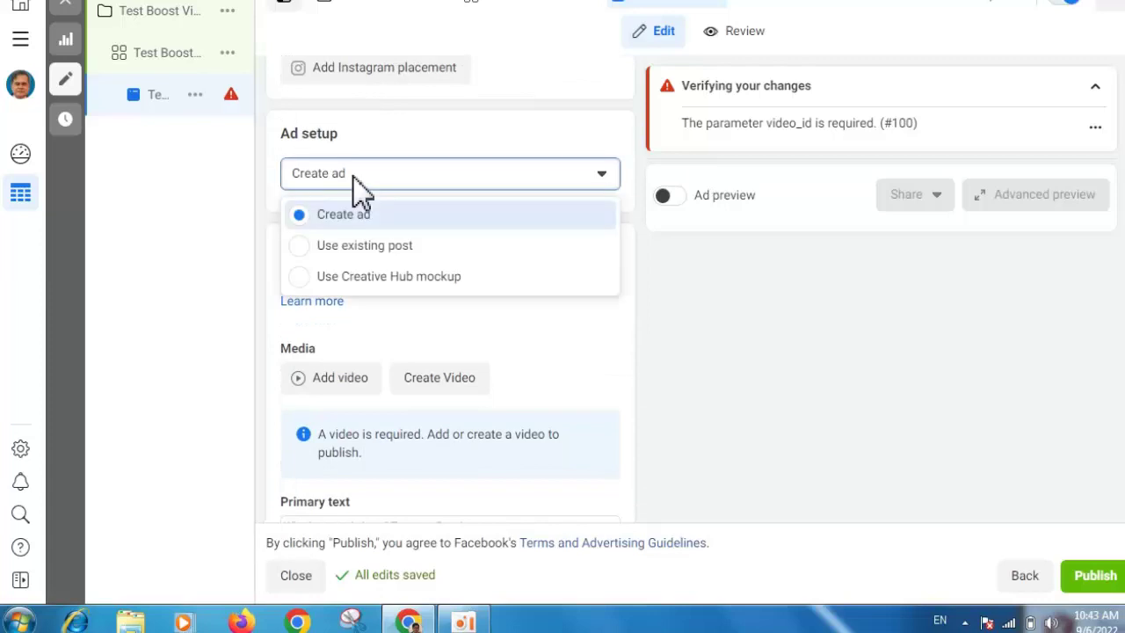
left_click(303, 250)
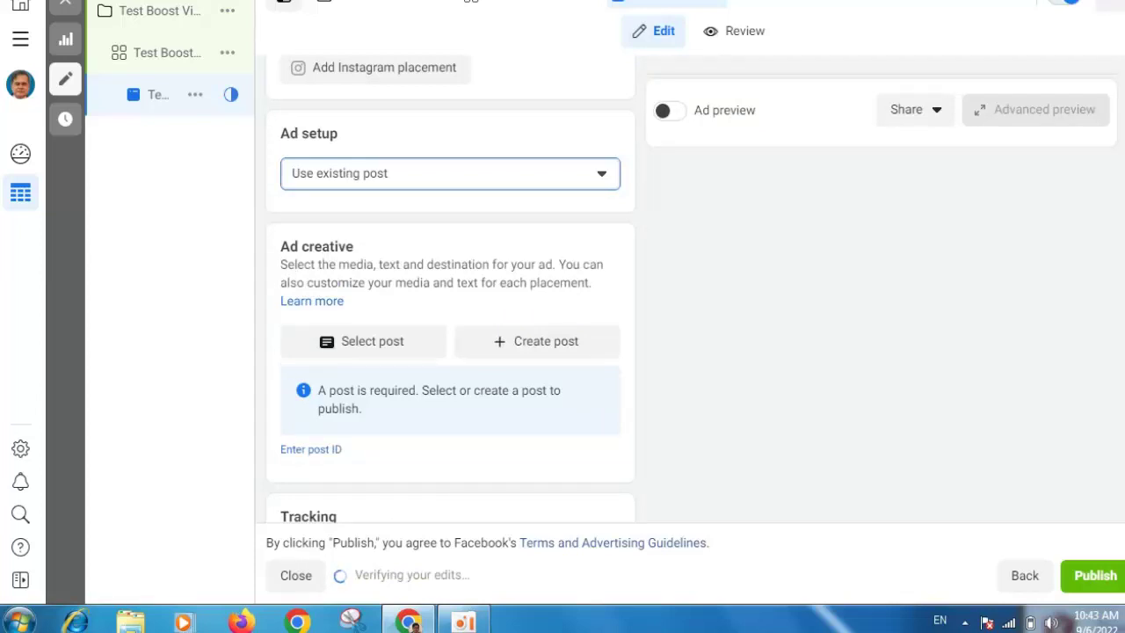
Step: Choose the Facebook video post "Estimated Revenue From Earning On Youtube" from Aug 26, 2022 as the ad creative
scroll(451, 319, "down", 3)
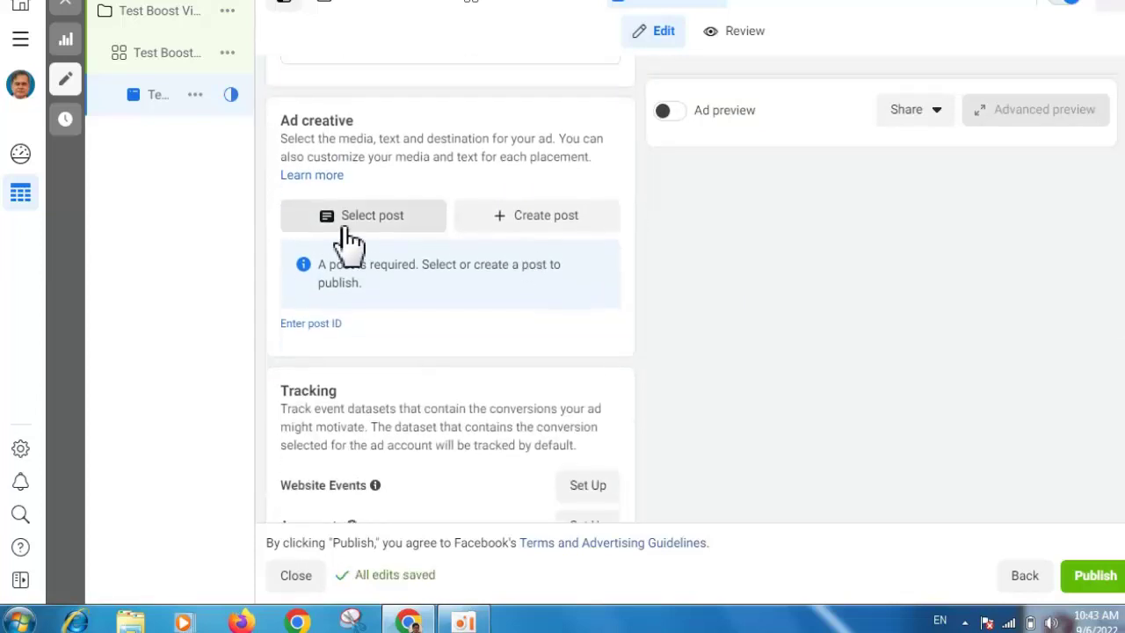
left_click(377, 227)
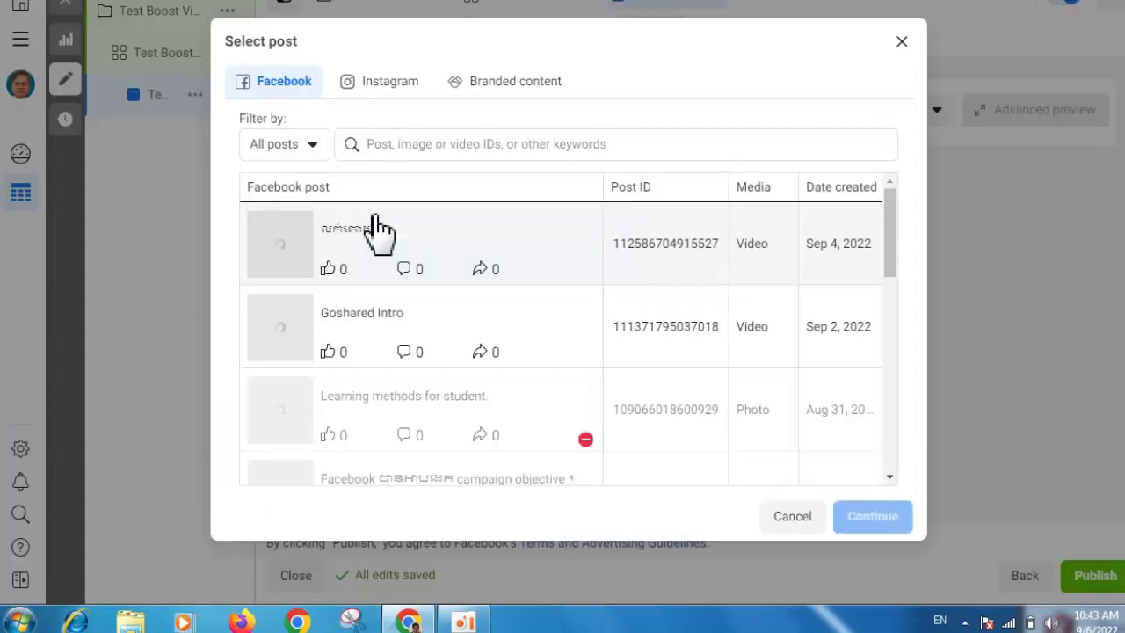
left_click(372, 232)
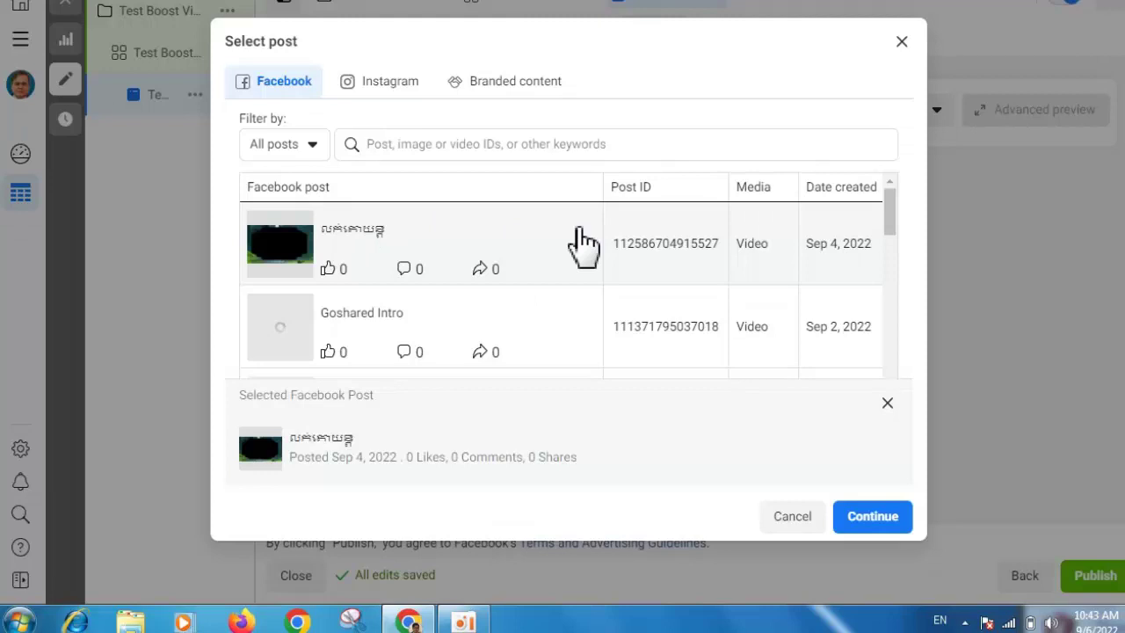
left_click(887, 404)
left_click_drag(889, 234, 896, 323)
scroll(891, 338, "down", 2)
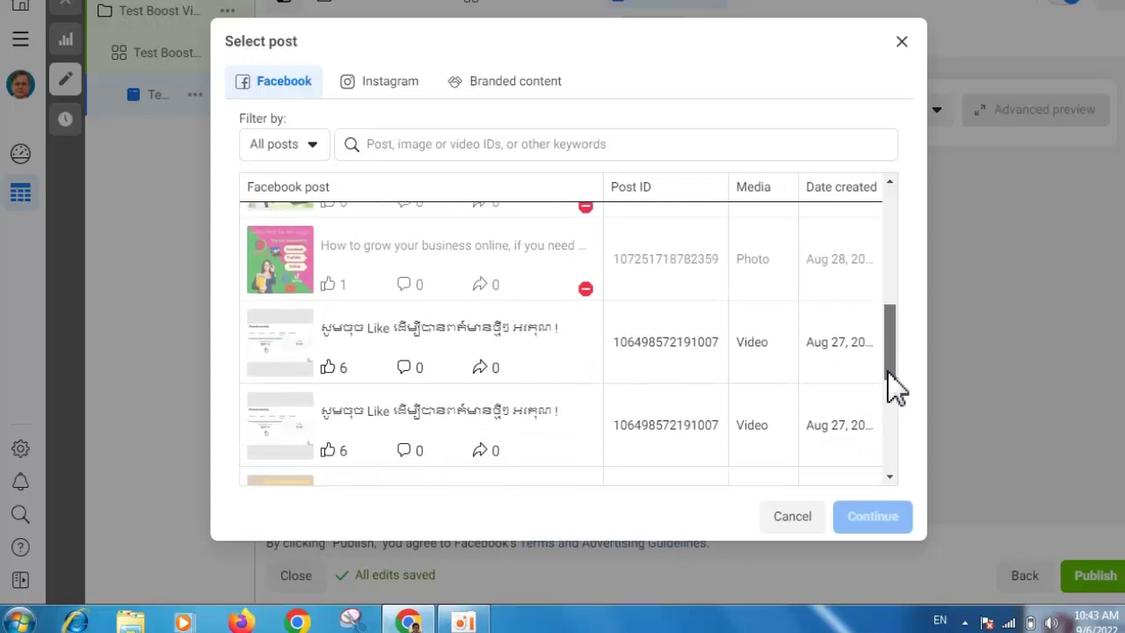
scroll(888, 404, "down", 3)
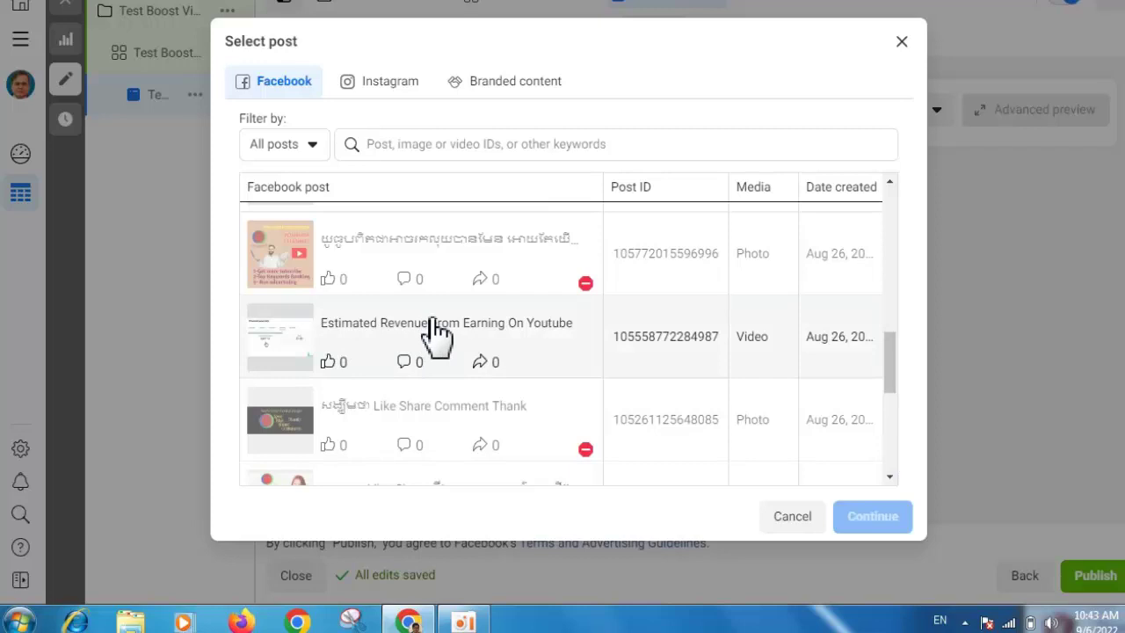
left_click(437, 334)
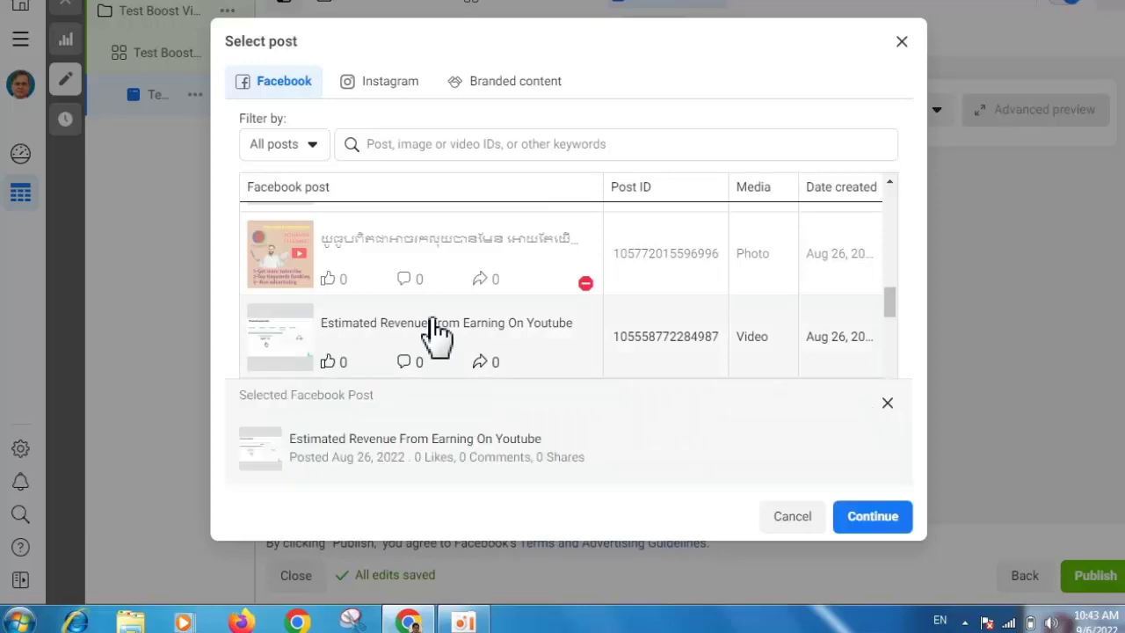
left_click(869, 521)
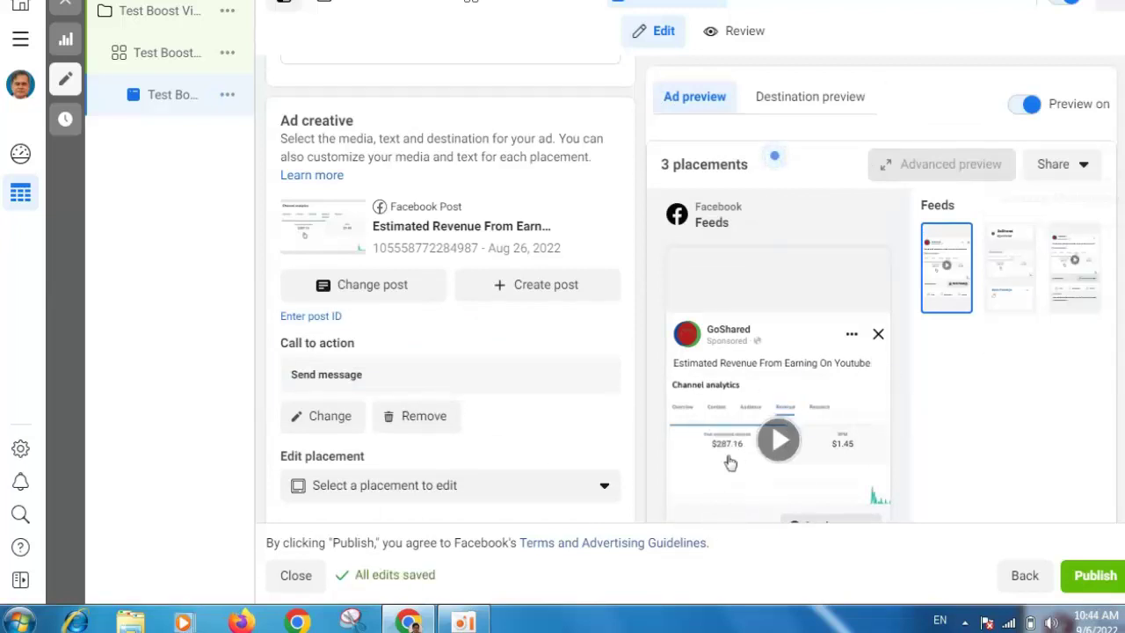
Step: Review the ad's call to action, message template, tracking settings and Facebook Feeds preview
scroll(729, 464, "down", 1)
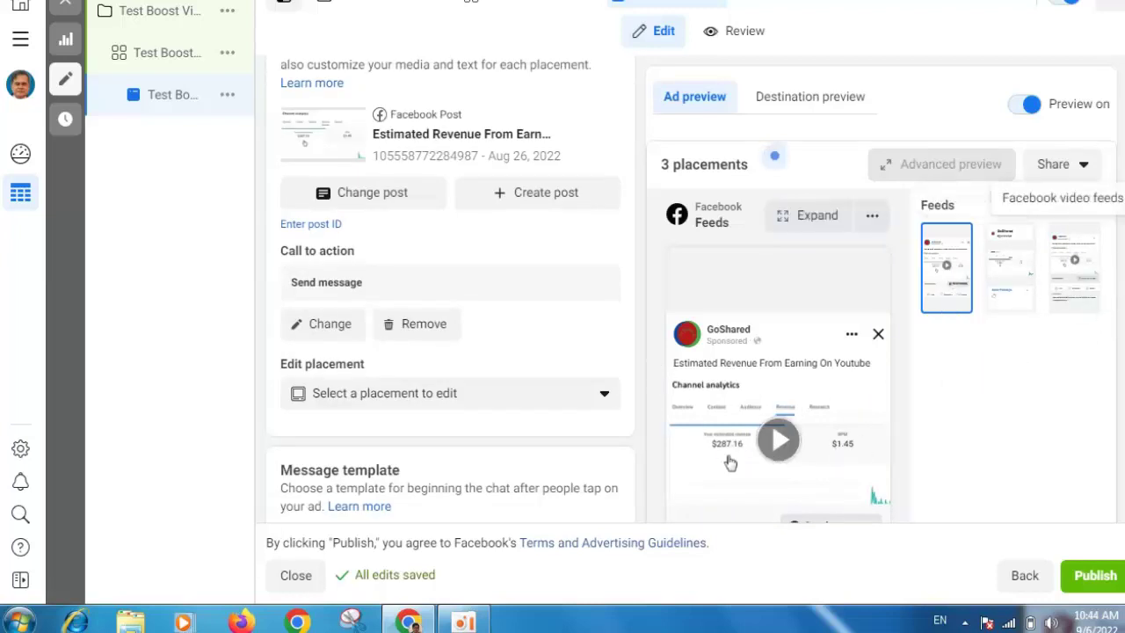
scroll(730, 463, "down", 2)
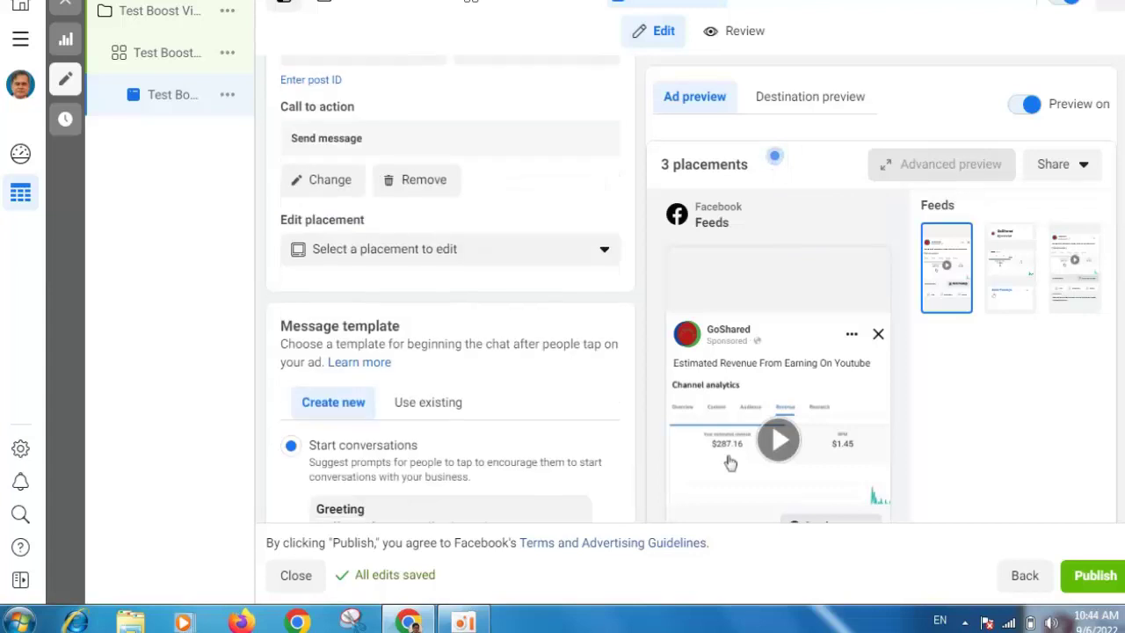
scroll(730, 463, "down", 3)
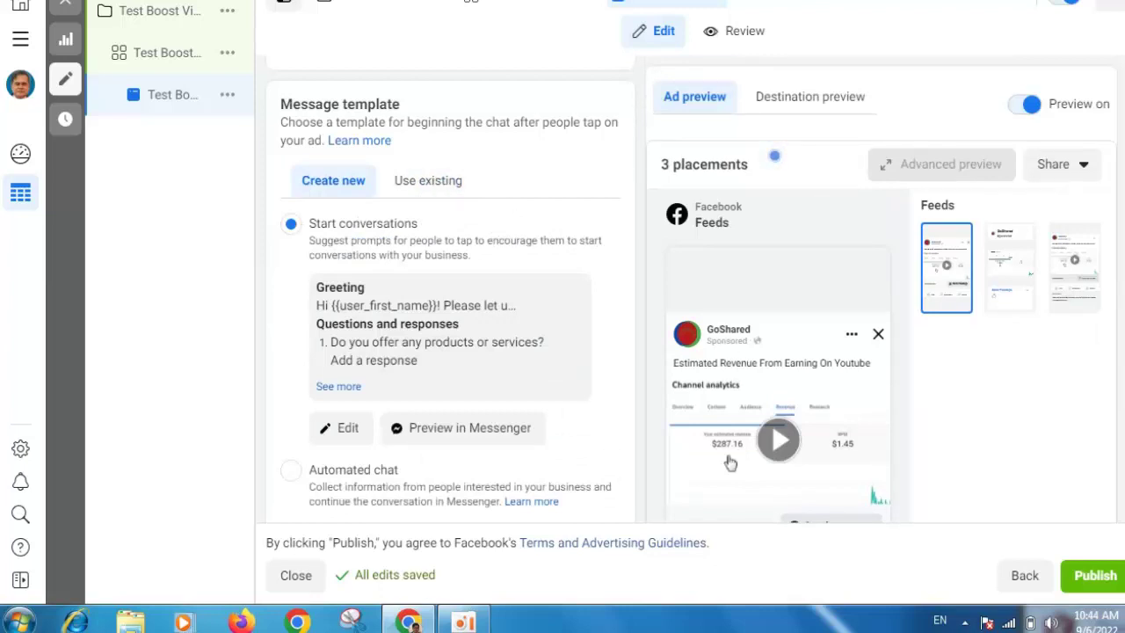
scroll(450, 290, "down", 5)
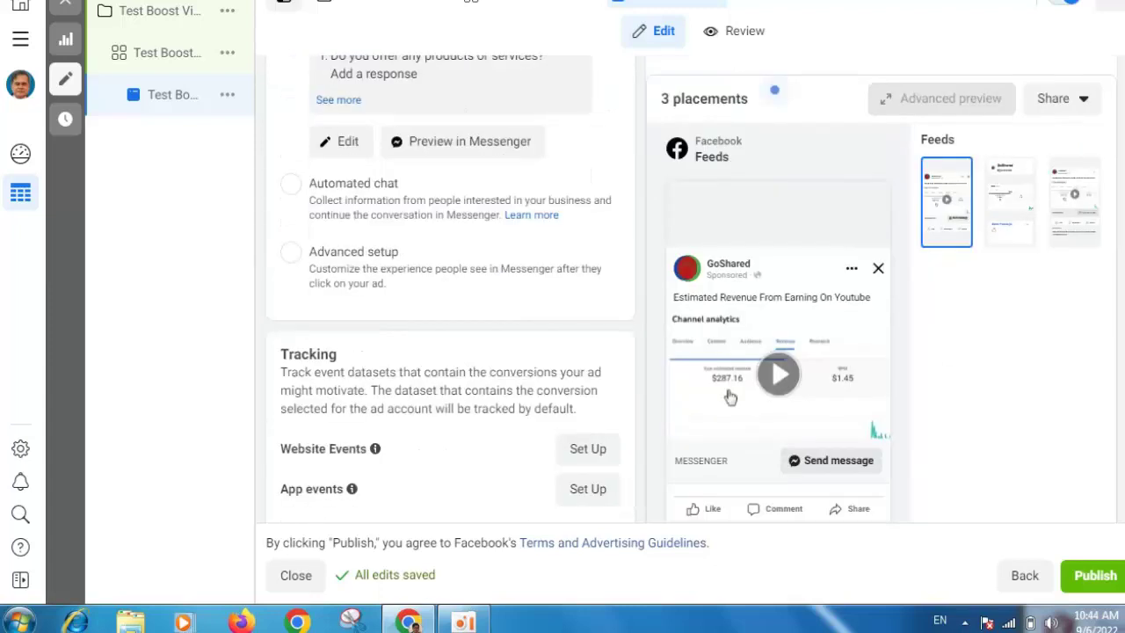
scroll(729, 300, "down", 1)
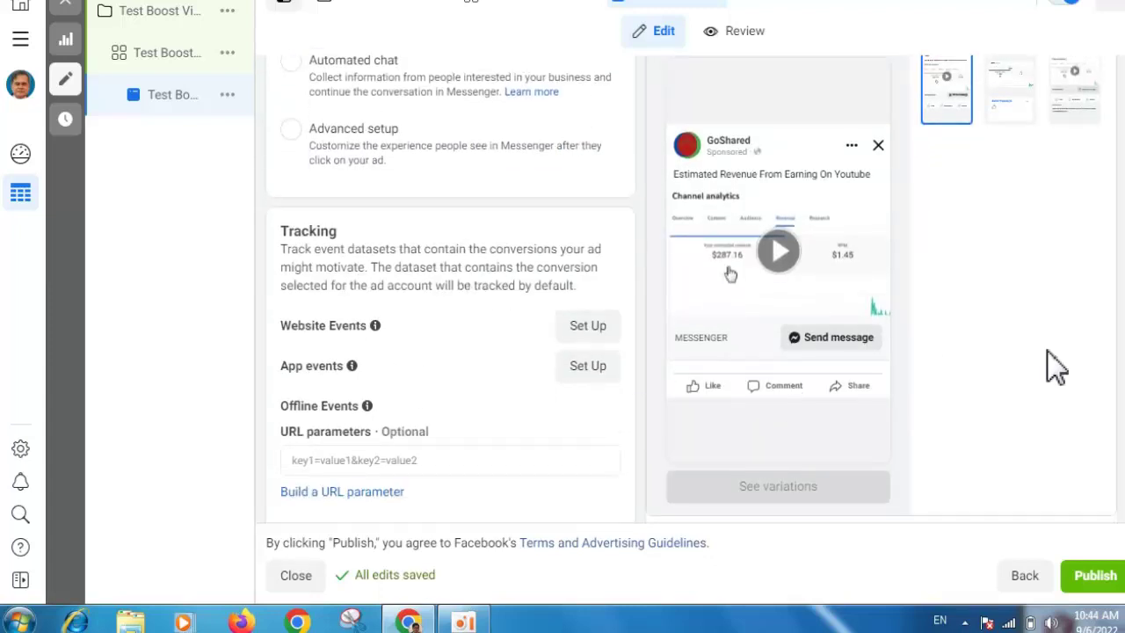
scroll(690, 288, "up", 5)
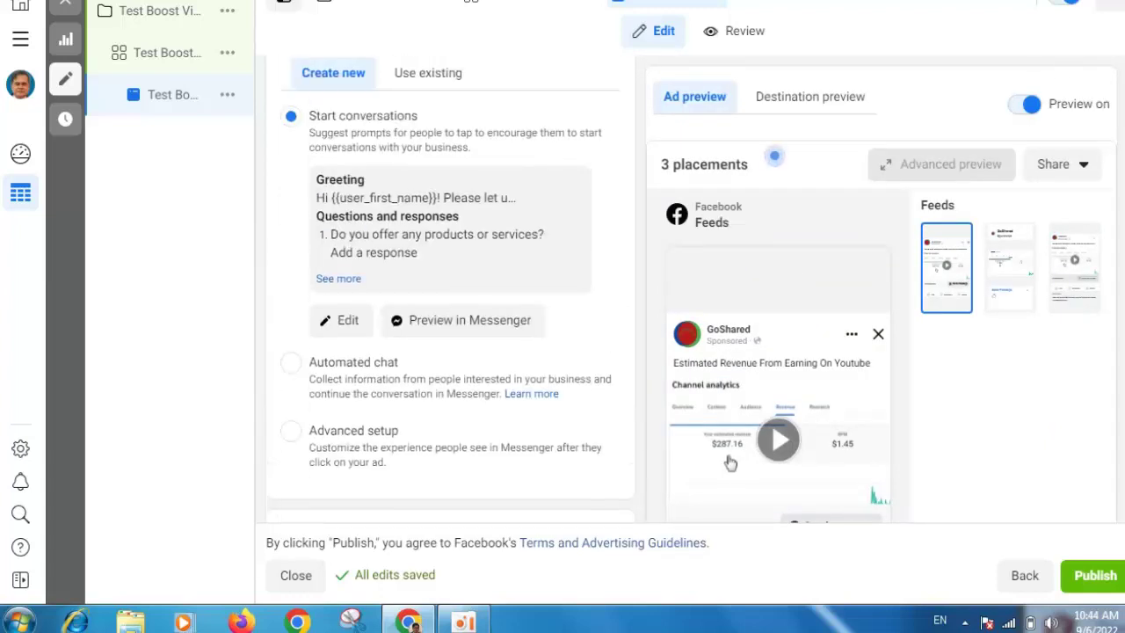
scroll(730, 464, "up", 3)
scroll(730, 463, "down", 1)
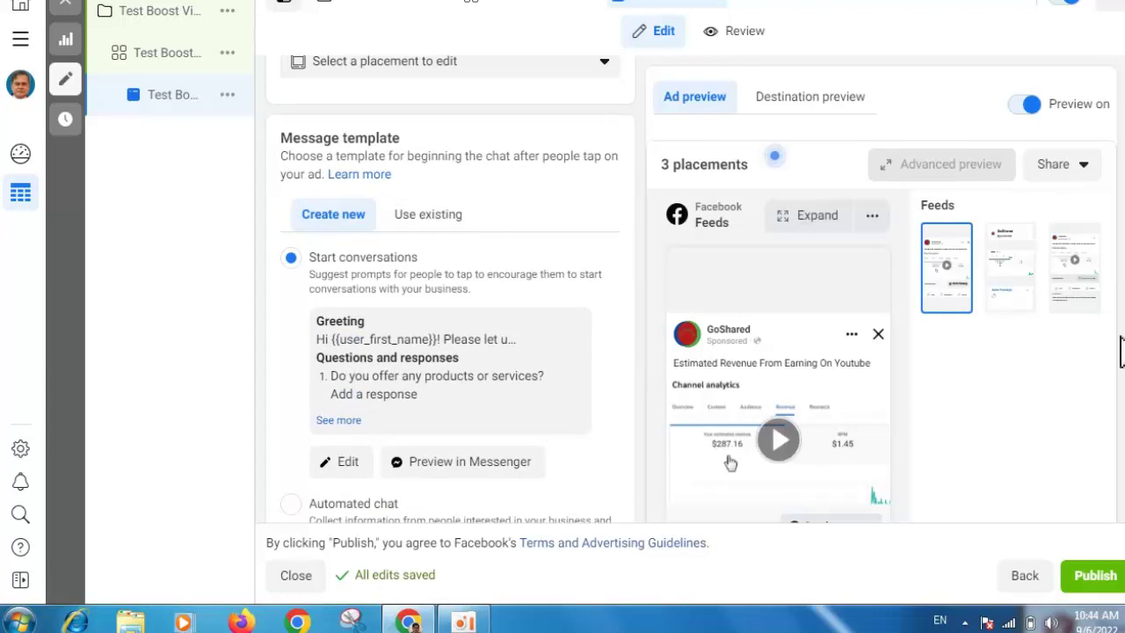
Step: Try Learn more as the call to action for the ad's Facebook post
scroll(731, 464, "down", 5)
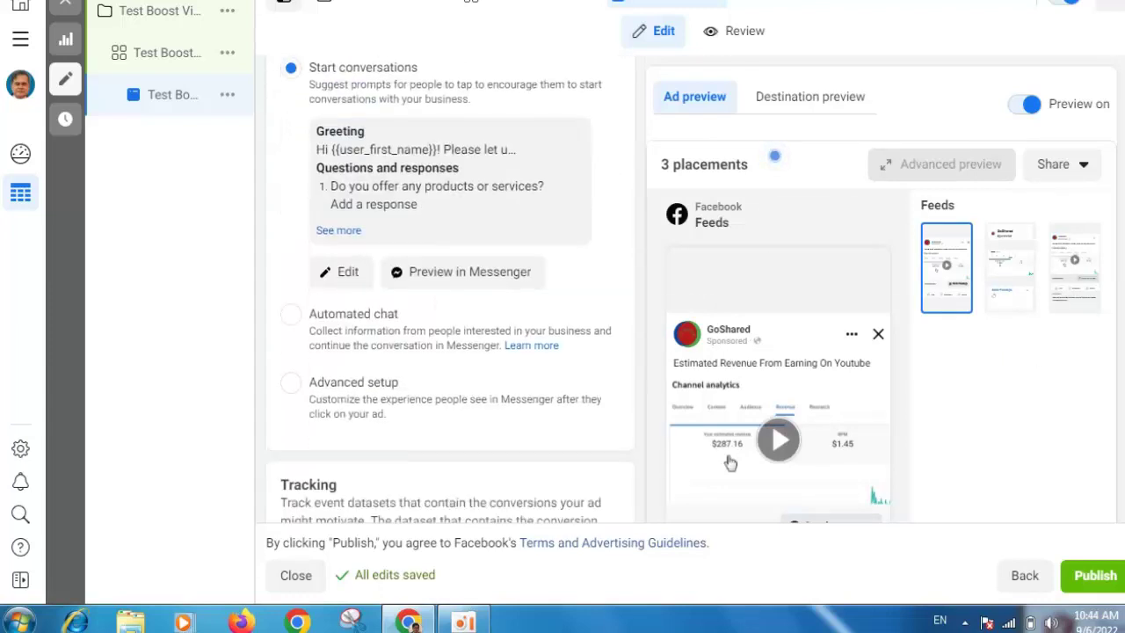
scroll(689, 290, "down", 5)
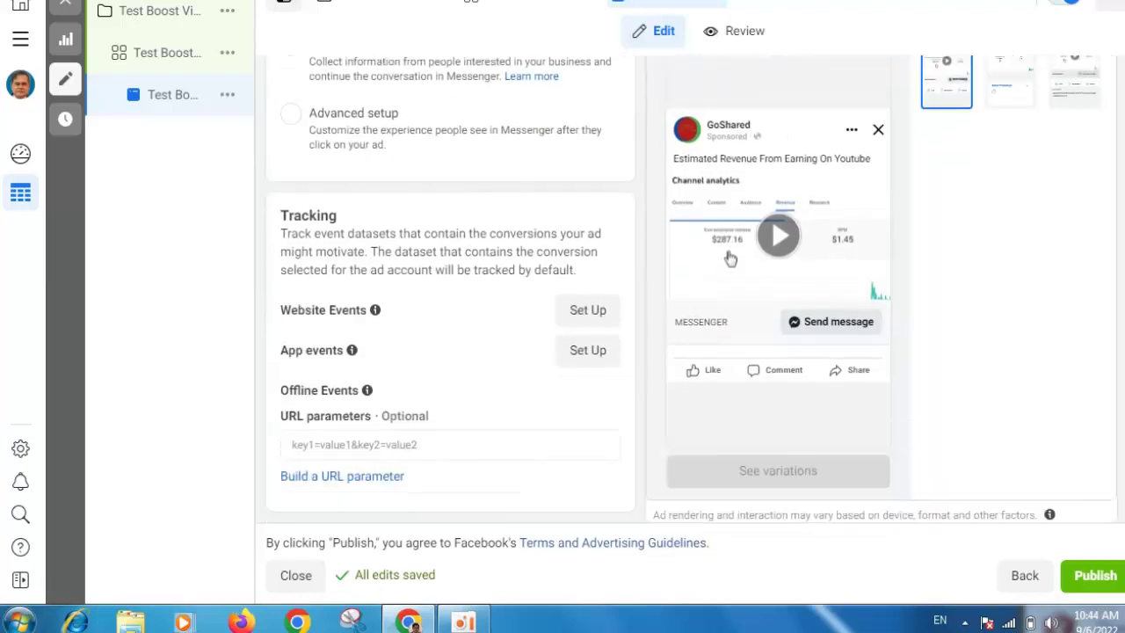
scroll(730, 460, "up", 6)
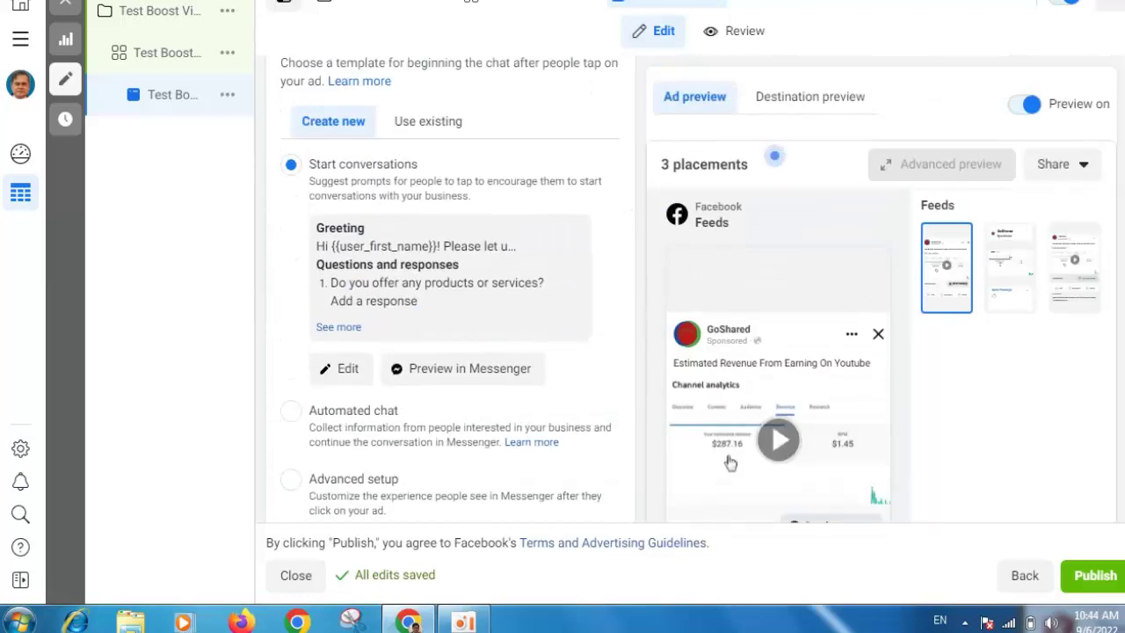
scroll(729, 464, "up", 3)
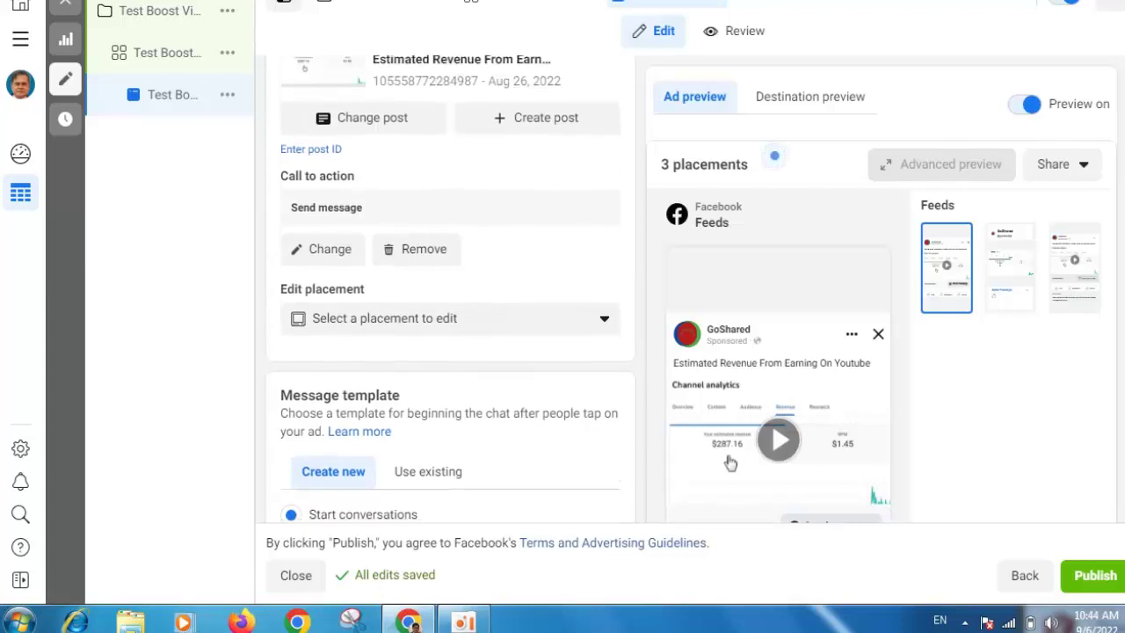
scroll(730, 462, "down", 2)
scroll(730, 463, "up", 1)
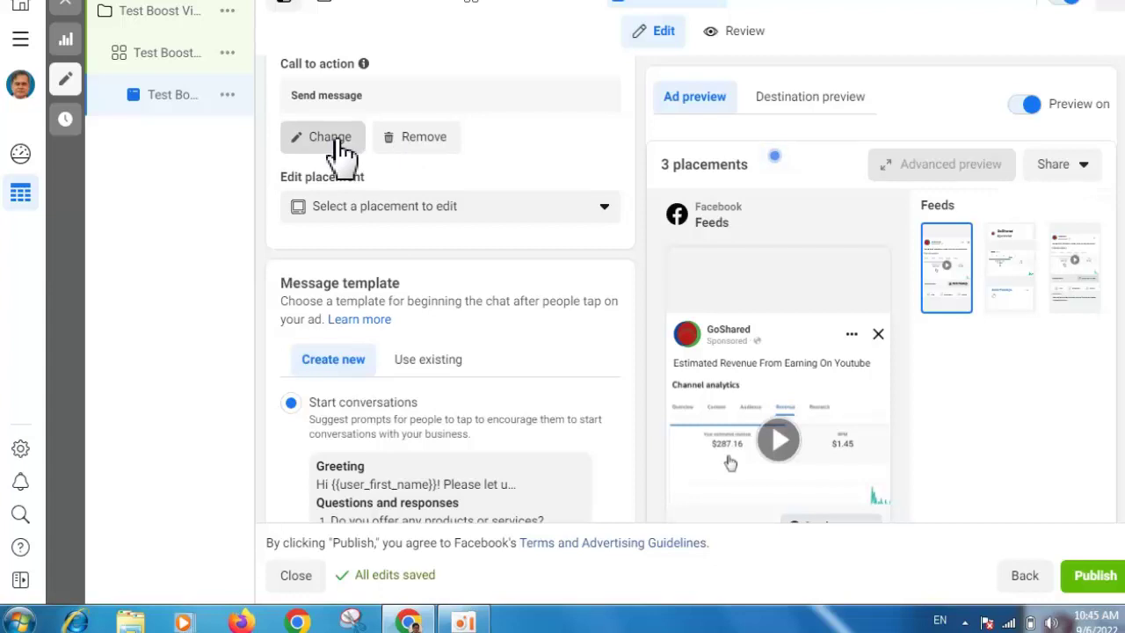
left_click(339, 146)
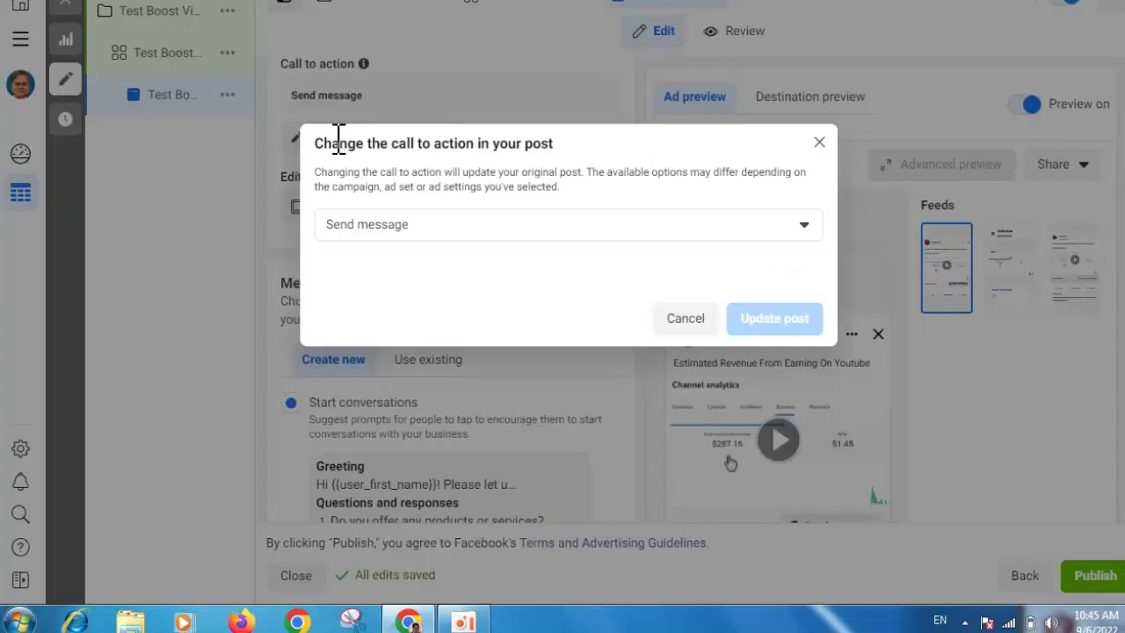
left_click(406, 225)
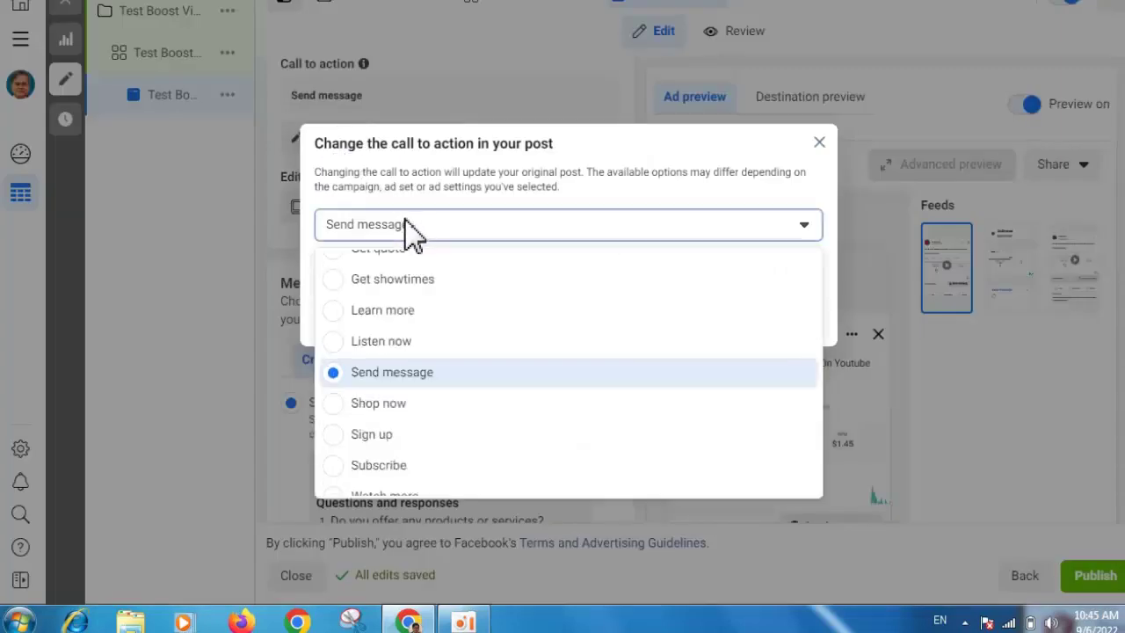
left_click(335, 310)
mouse_move(456, 239)
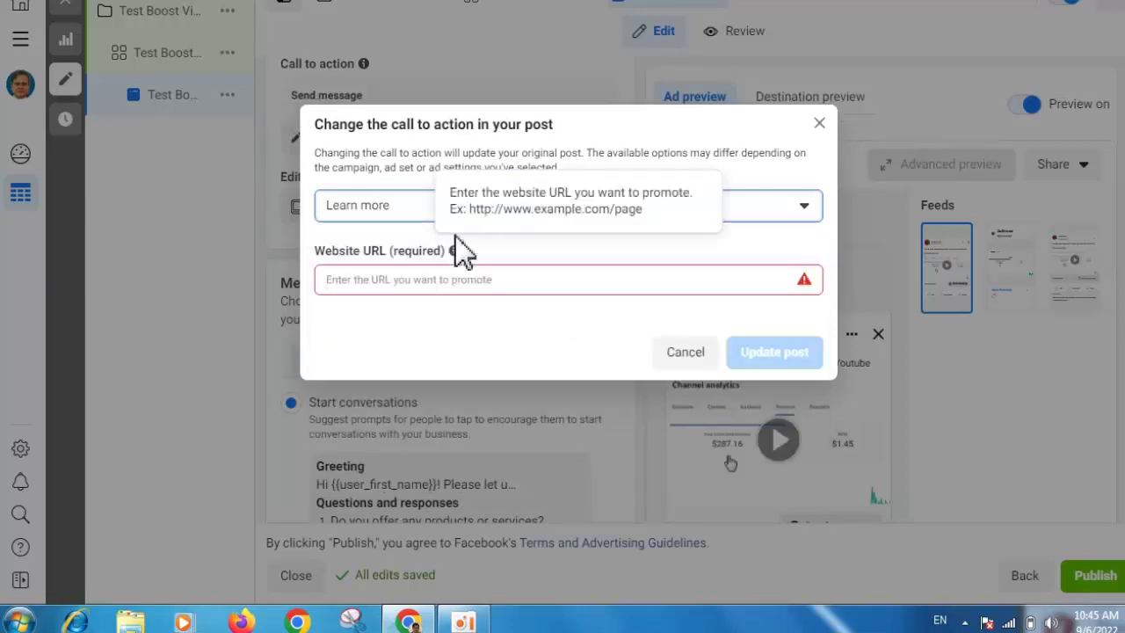
Step: Try Call now with its phone number field as the call to action, and discard the change without updating the post
left_click_drag(454, 213, 384, 214)
left_click(384, 214)
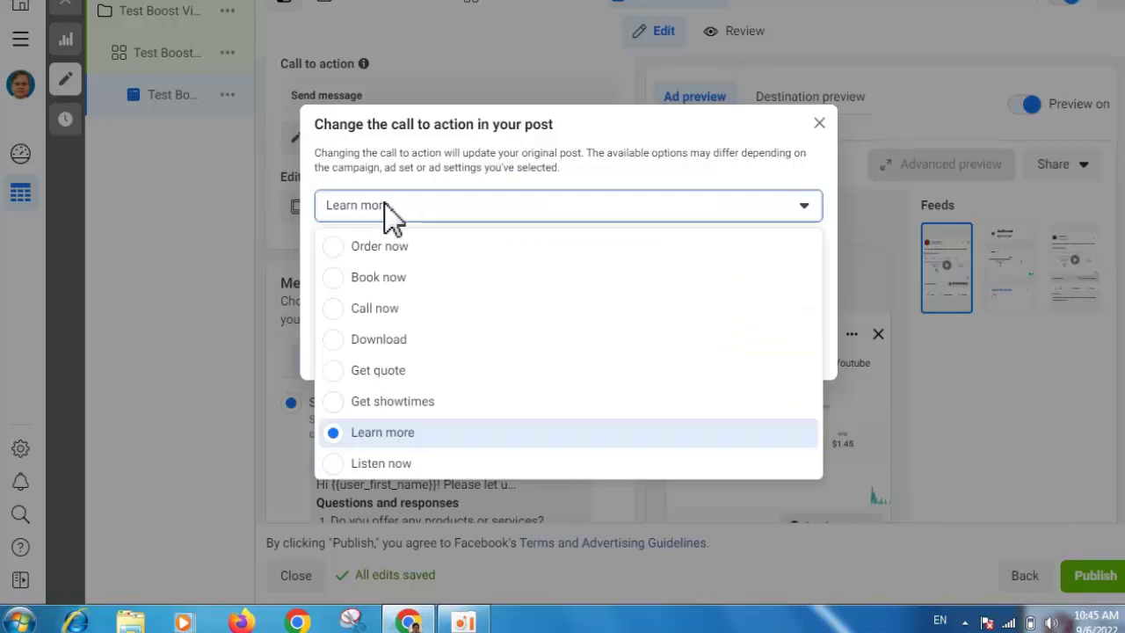
left_click(341, 309)
left_click(507, 266)
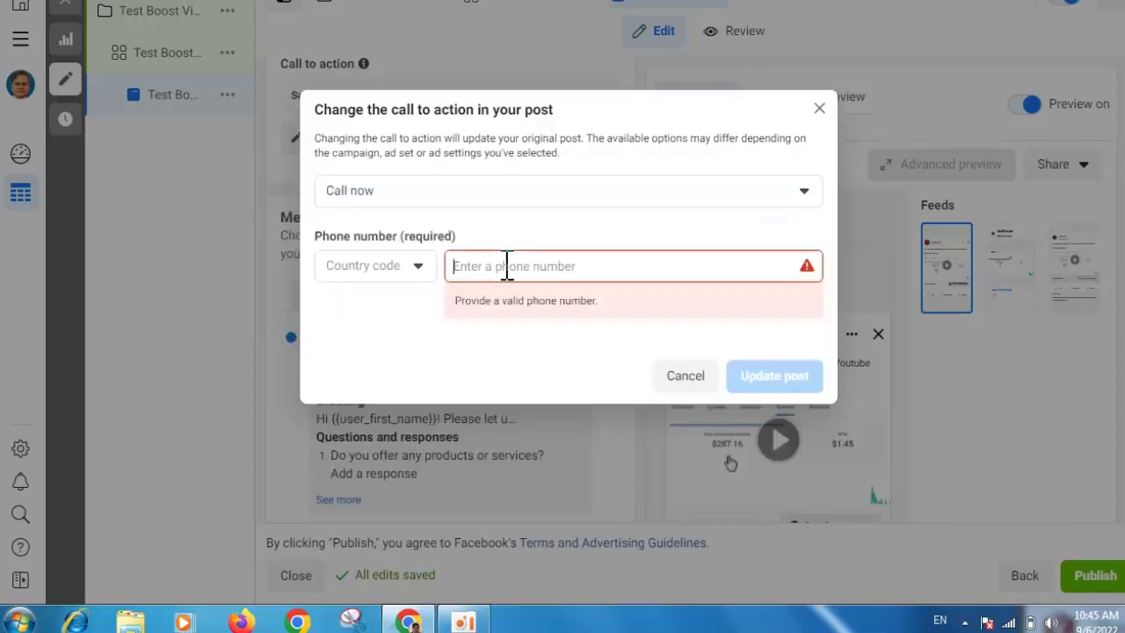
left_click(427, 208)
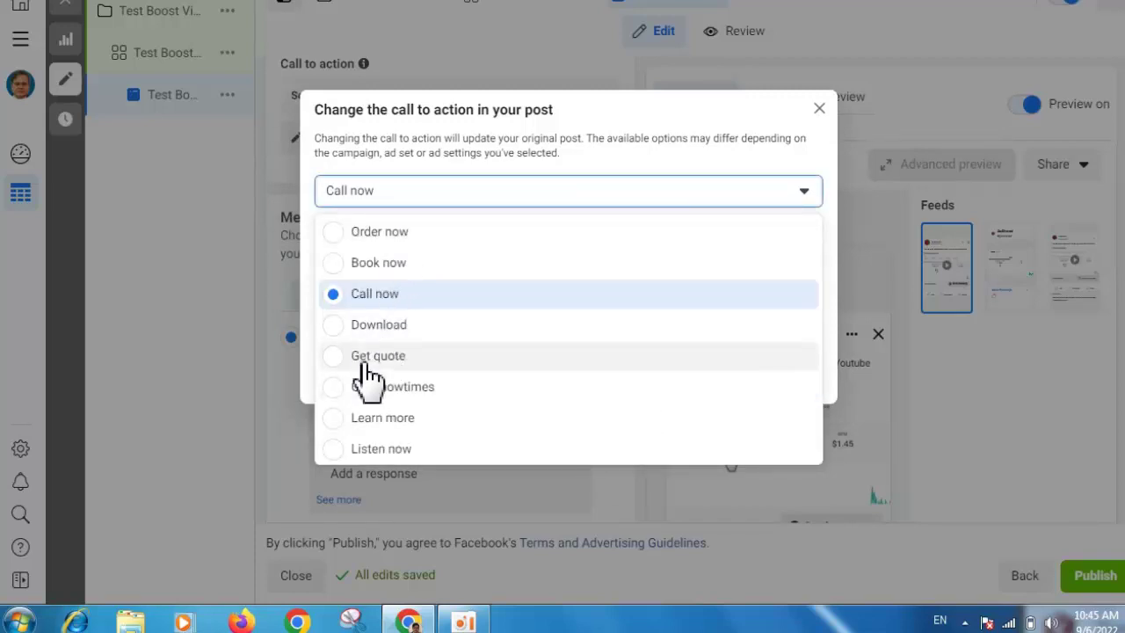
left_click(819, 109)
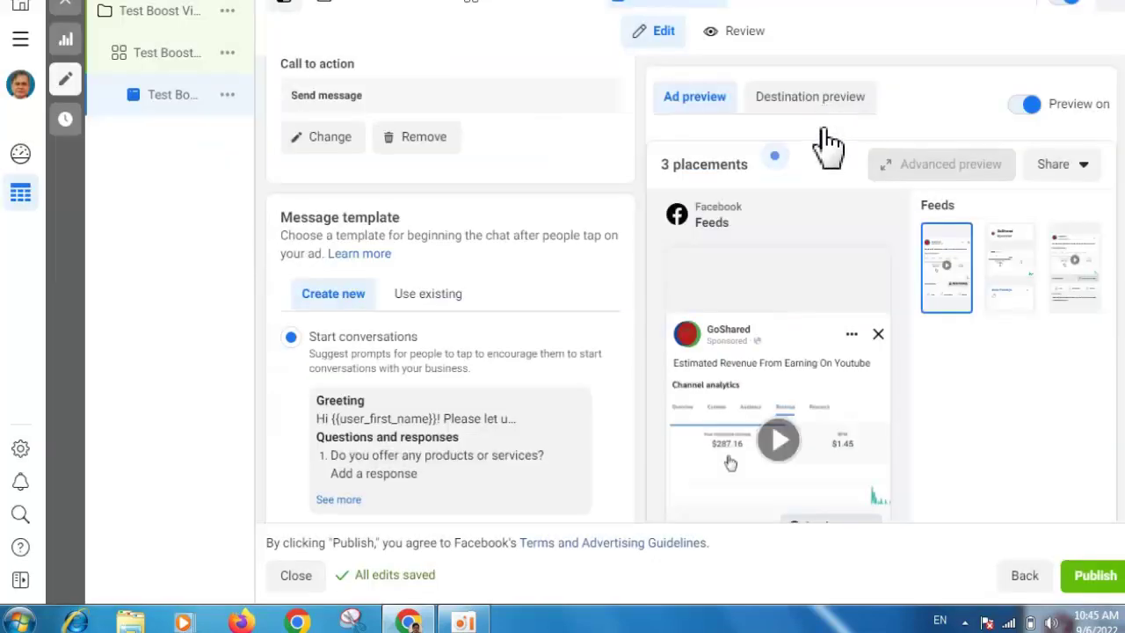
Step: Show the ad's destination preview and examine it alongside the message template settings
left_click(823, 99)
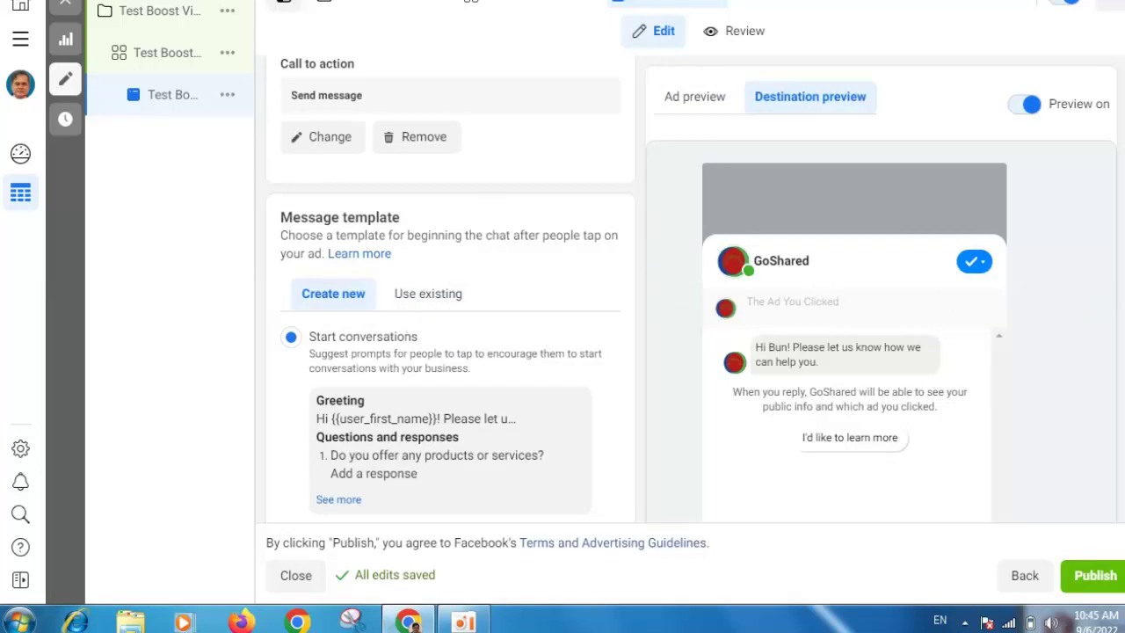
scroll(450, 286, "down", 2)
scroll(450, 285, "up", 2)
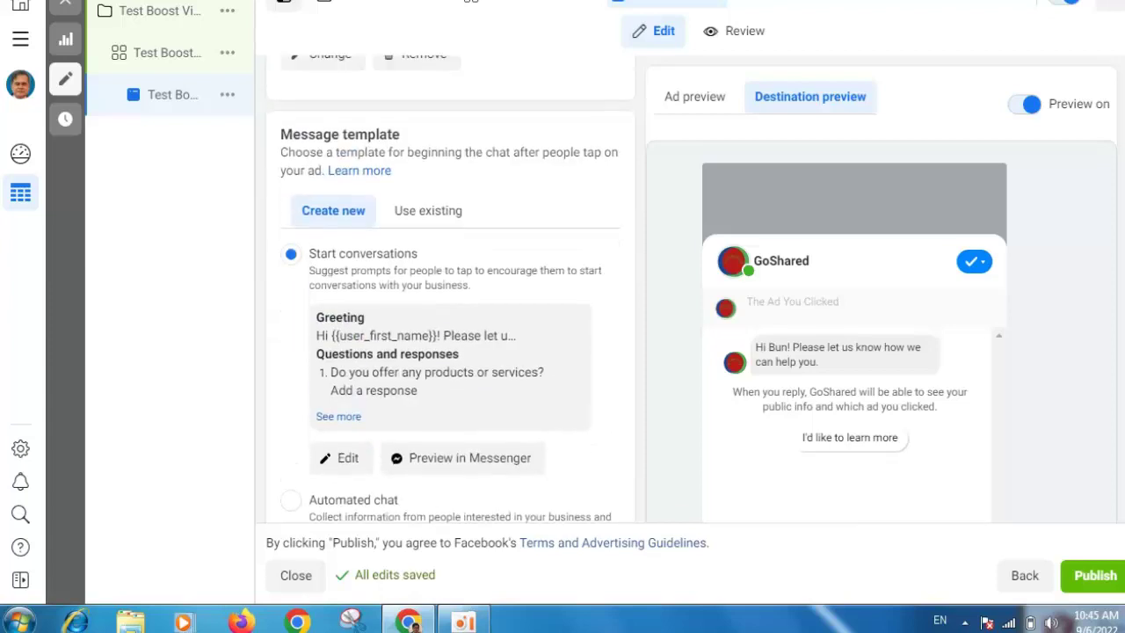
scroll(450, 290, "up", 2)
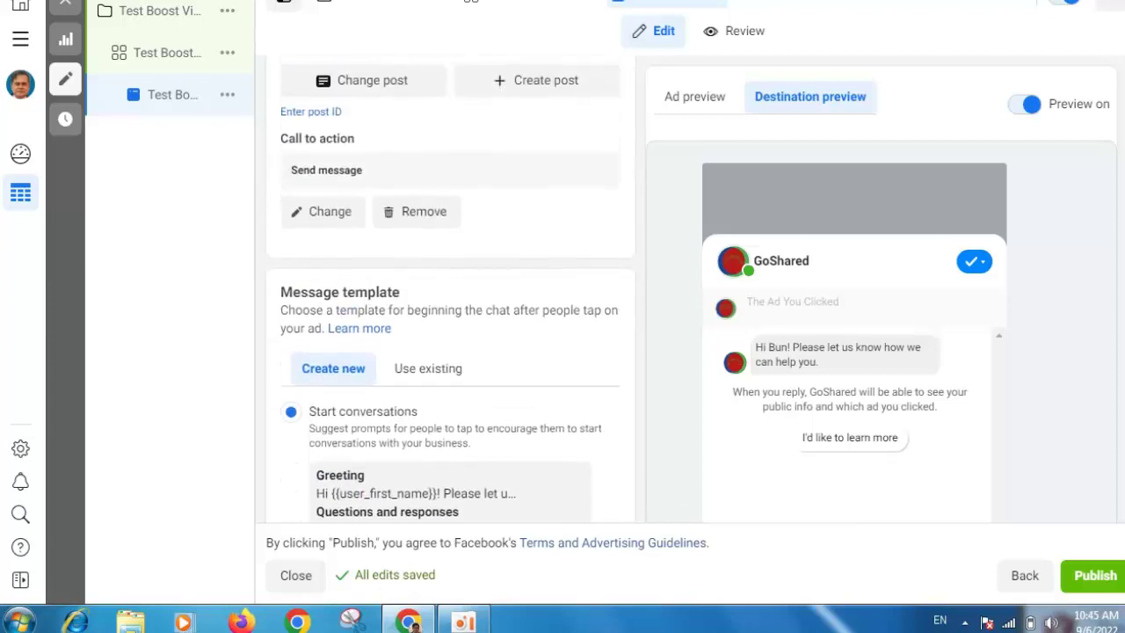
Step: Look through the call to action options again, reselect Send message and leave without updating the post
left_click(309, 218)
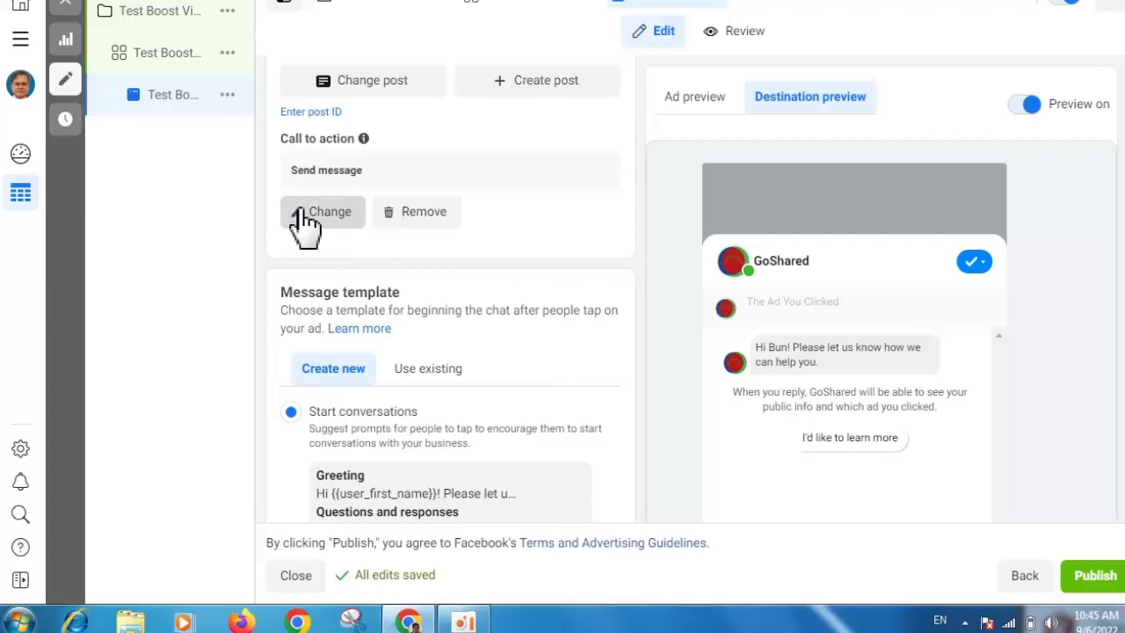
left_click(394, 196)
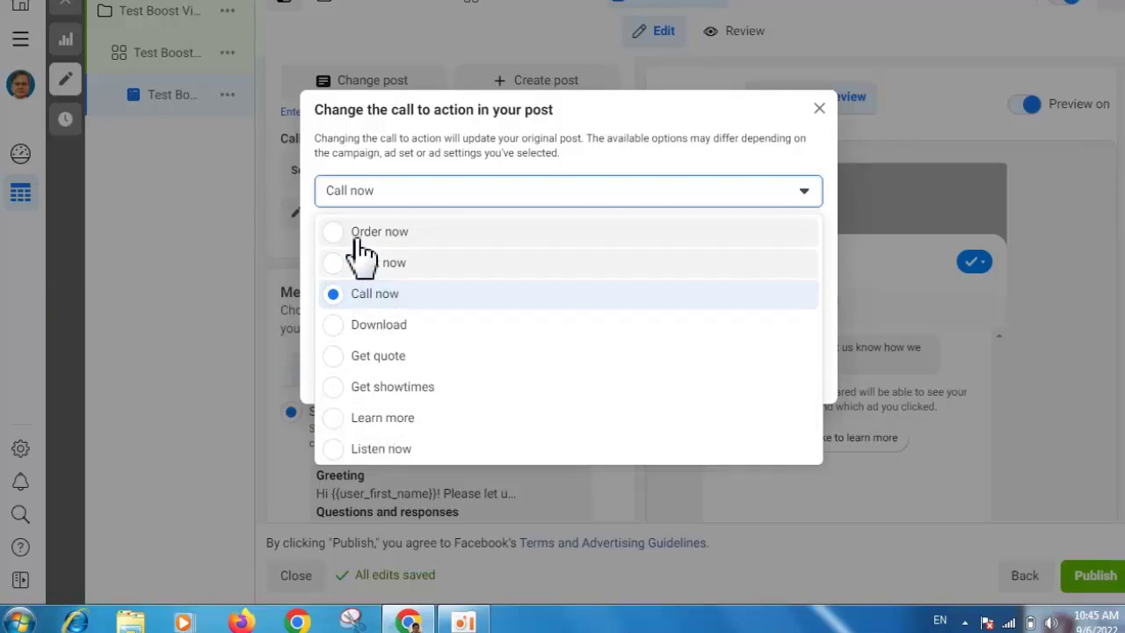
scroll(362, 255, "down", 2)
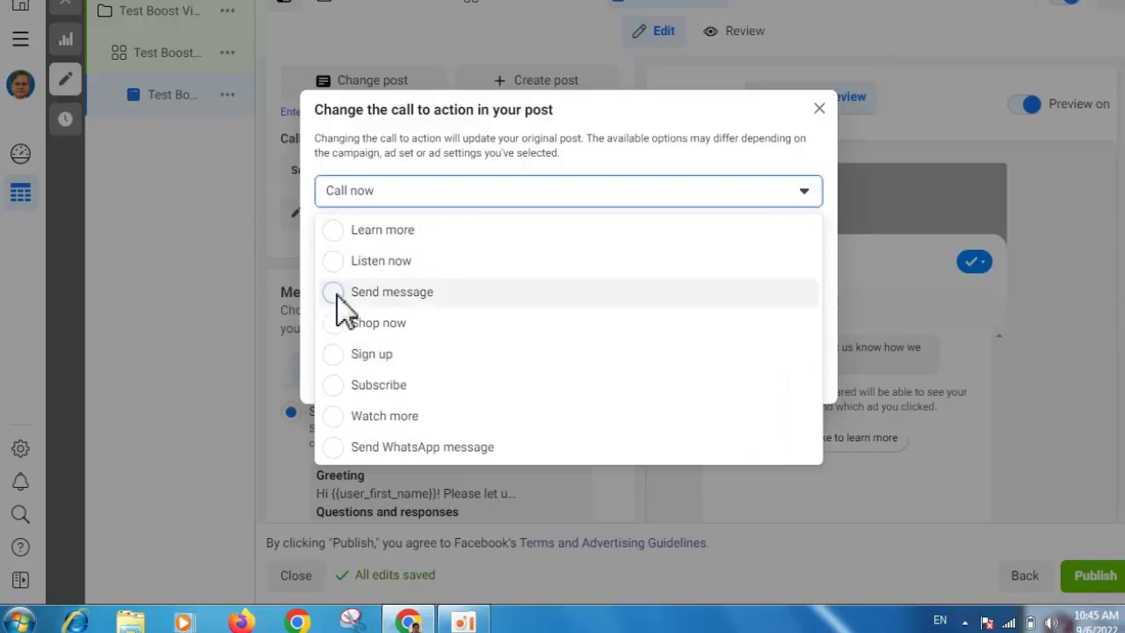
left_click(341, 299)
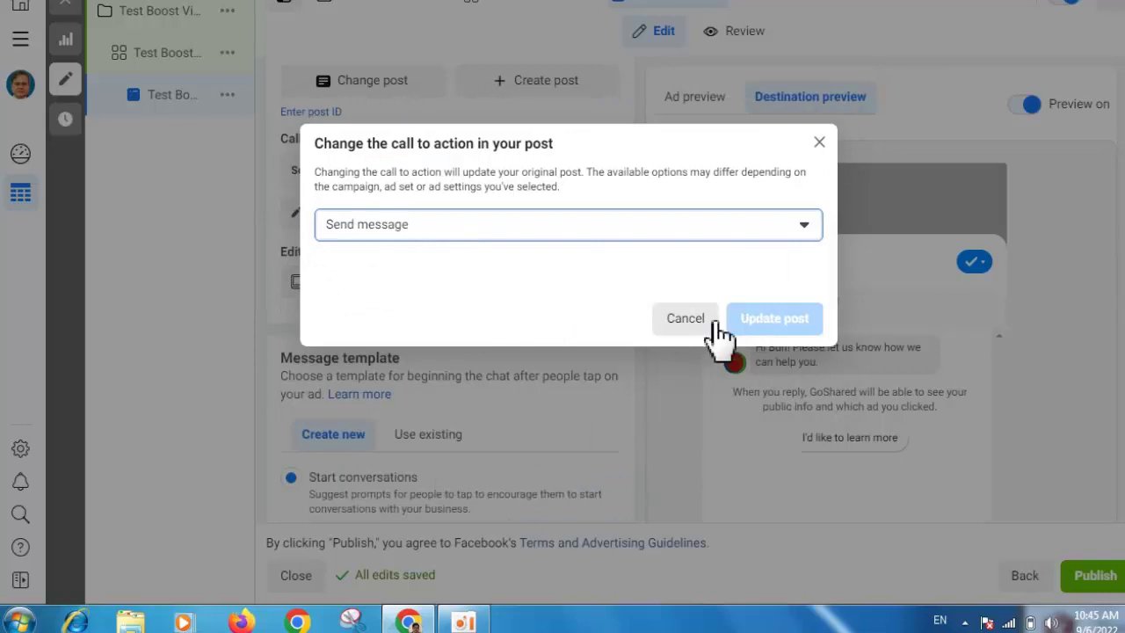
left_click(819, 143)
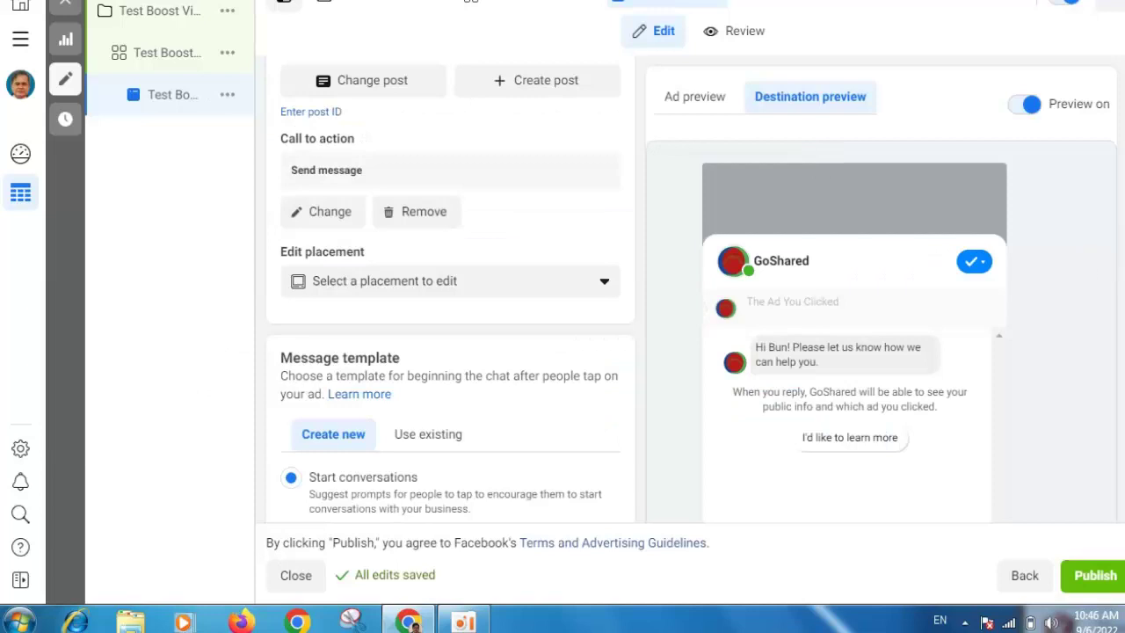
Step: Check the ad creative and message template, and remove the Send message call to action from the post
scroll(450, 291, "down", 5)
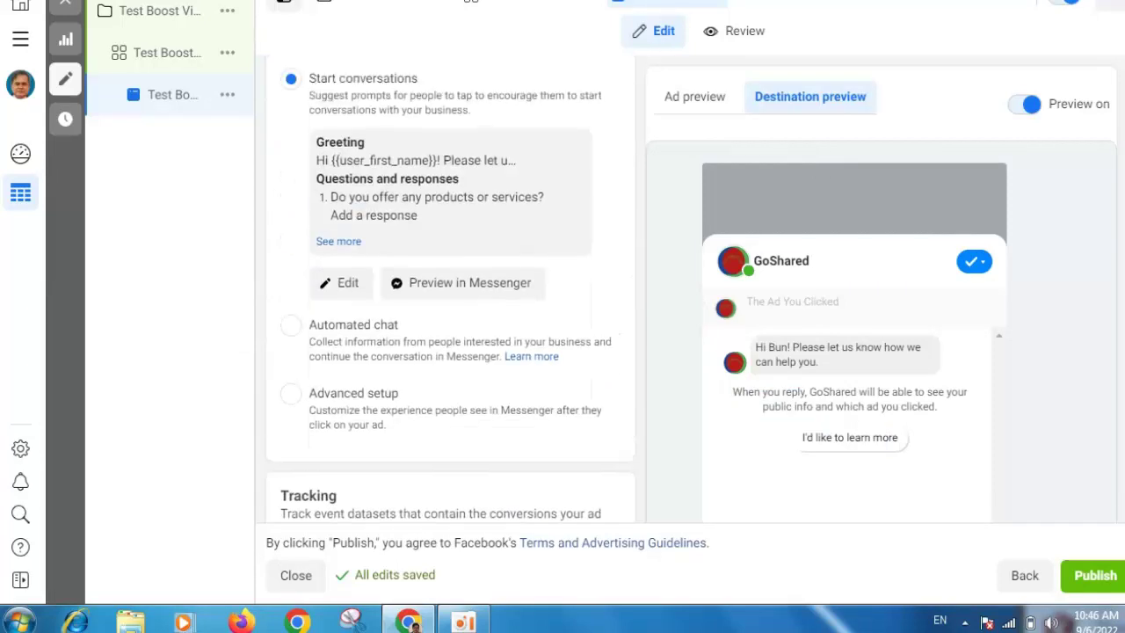
scroll(450, 290, "up", 3)
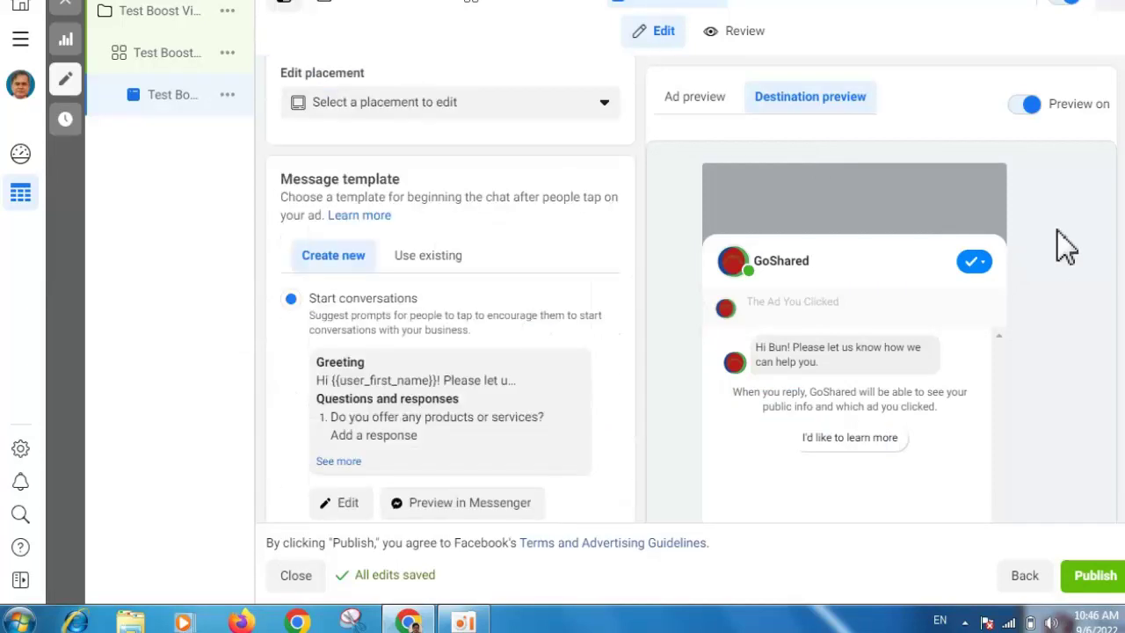
scroll(450, 290, "up", 5)
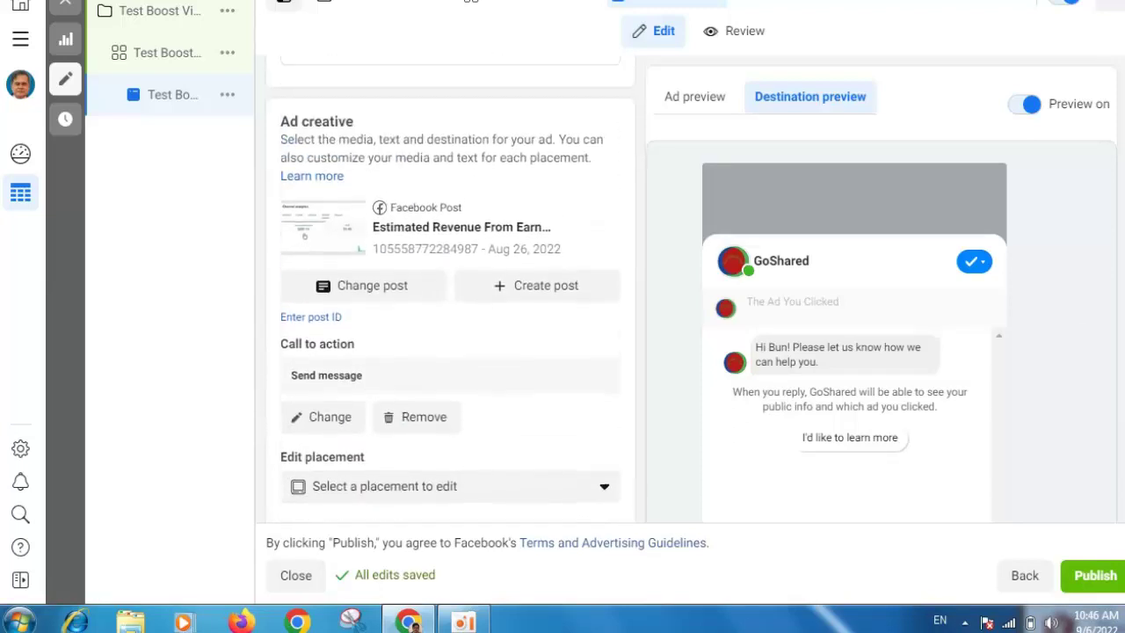
scroll(450, 290, "down", 10)
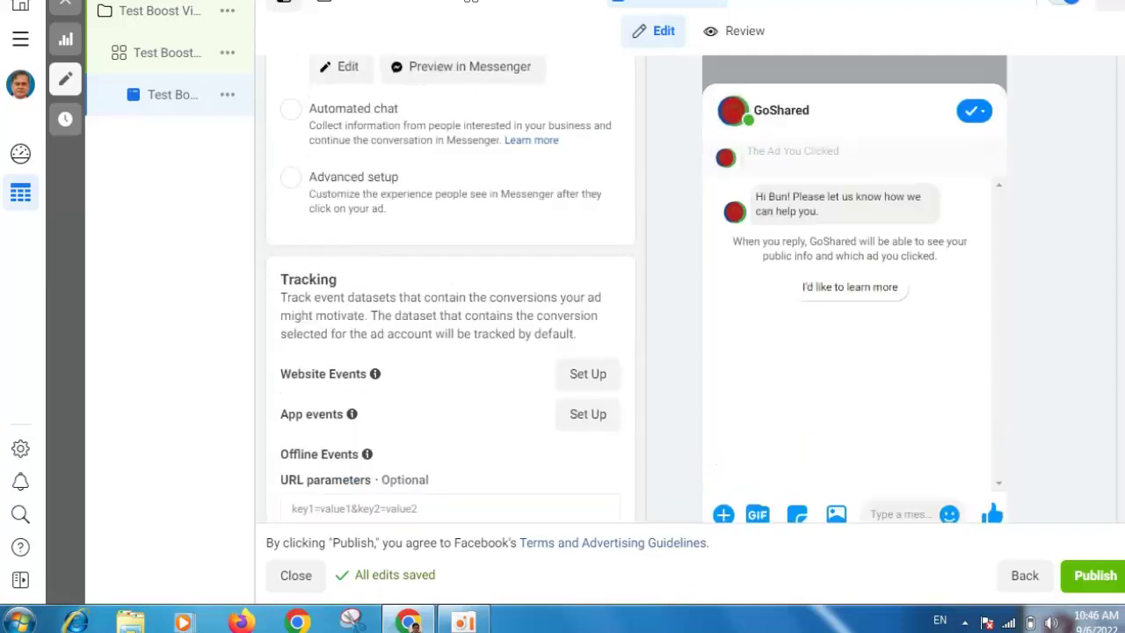
scroll(450, 290, "up", 4)
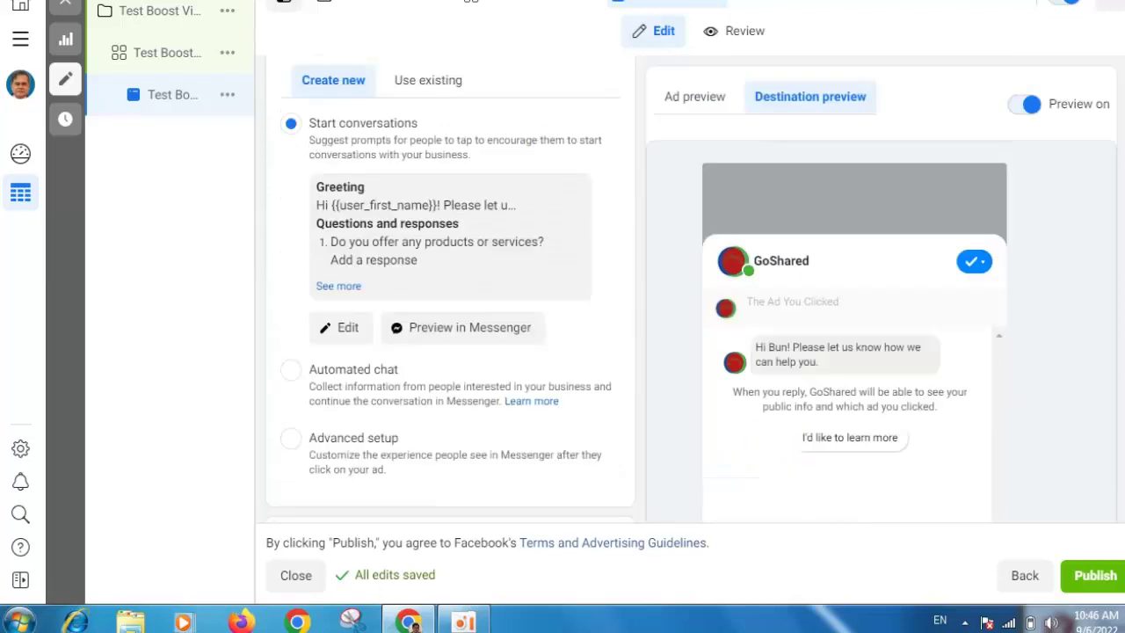
scroll(450, 290, "up", 4)
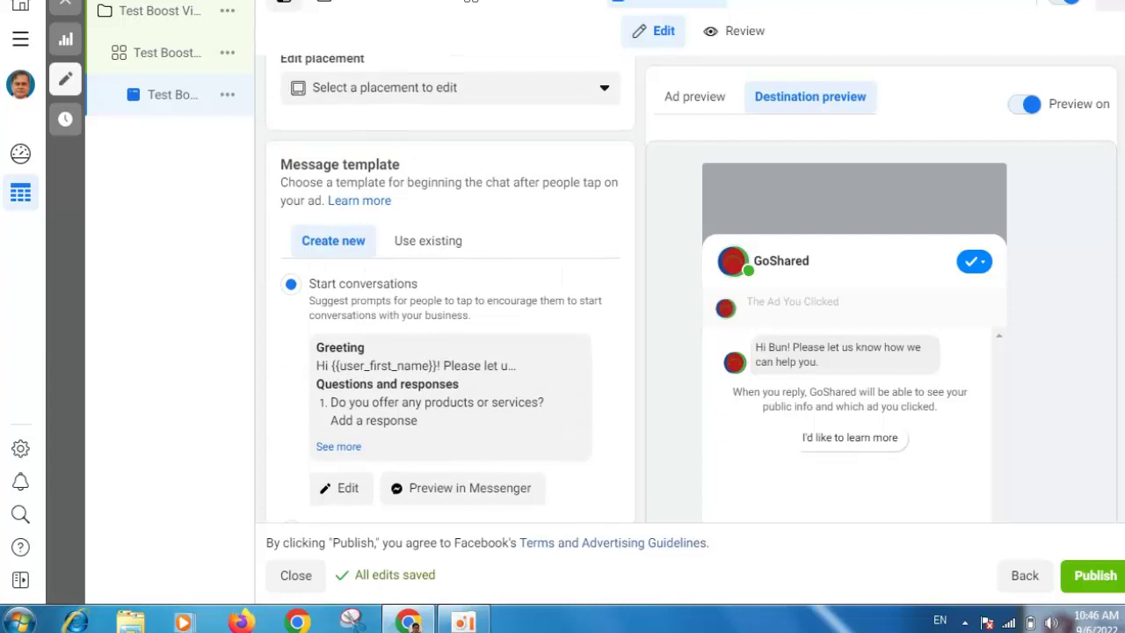
scroll(450, 290, "up", 1)
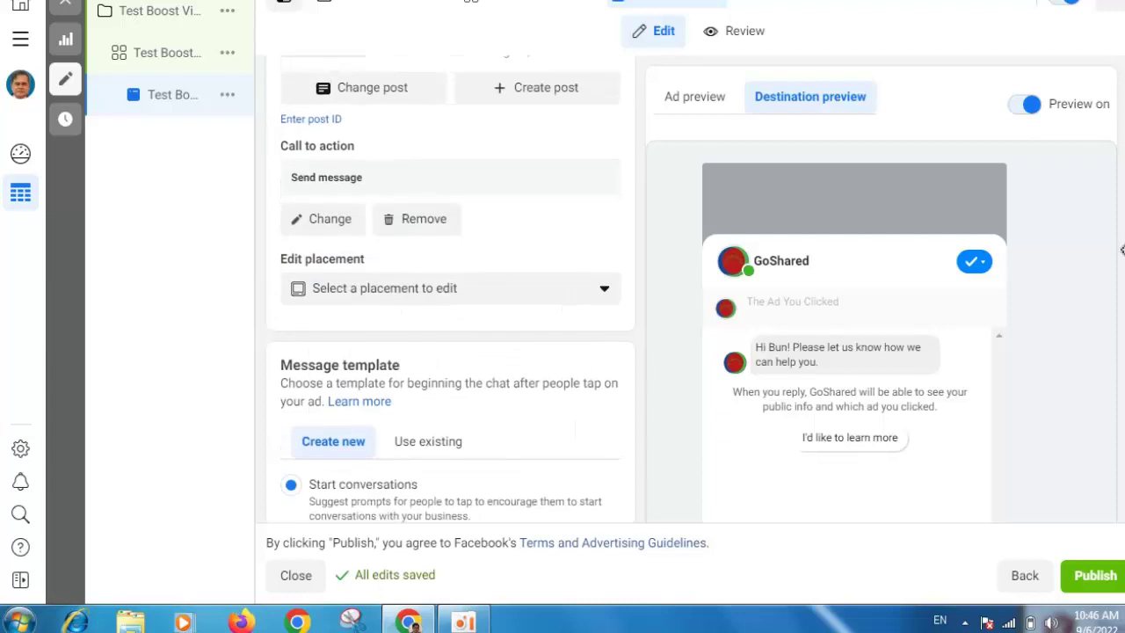
left_click(413, 224)
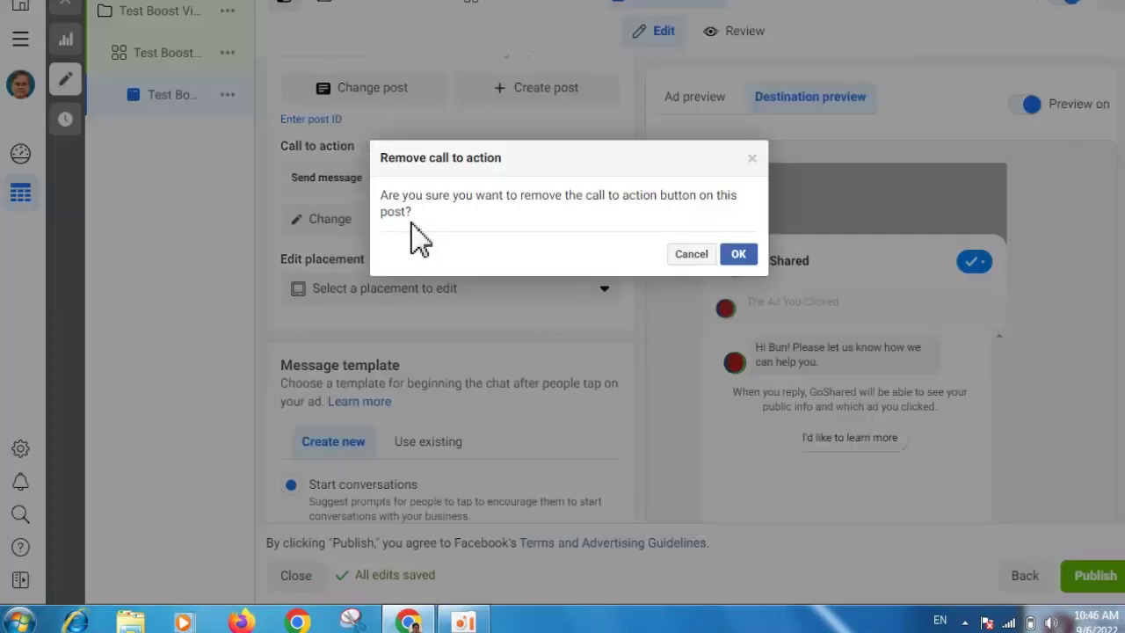
left_click(736, 255)
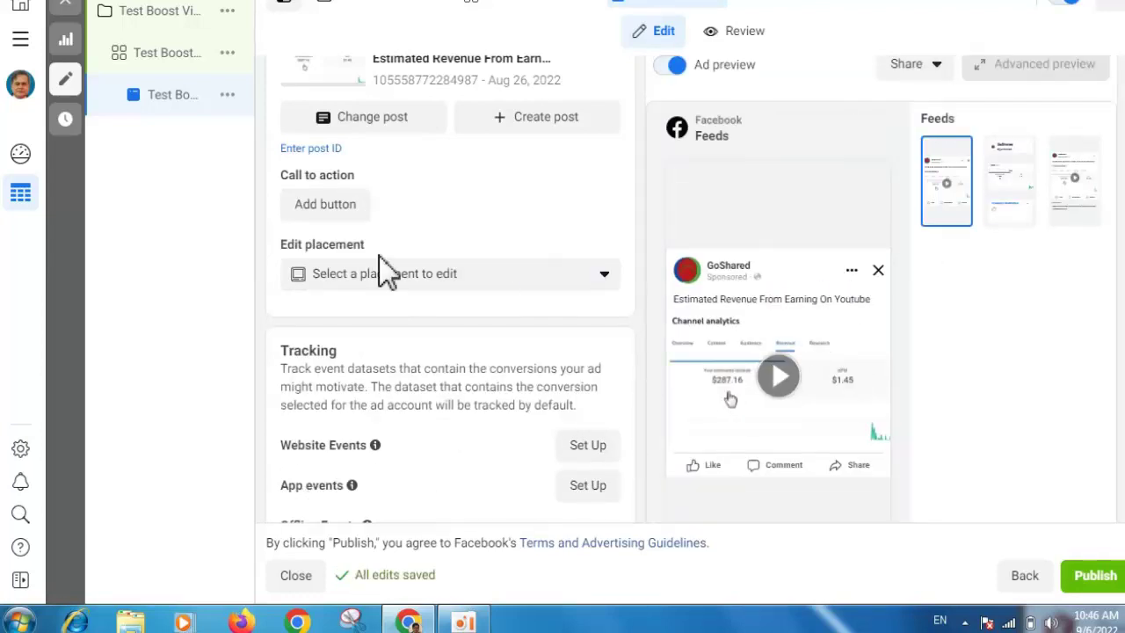
Step: Add a Send message call to action to the video post and update the post
left_click(313, 206)
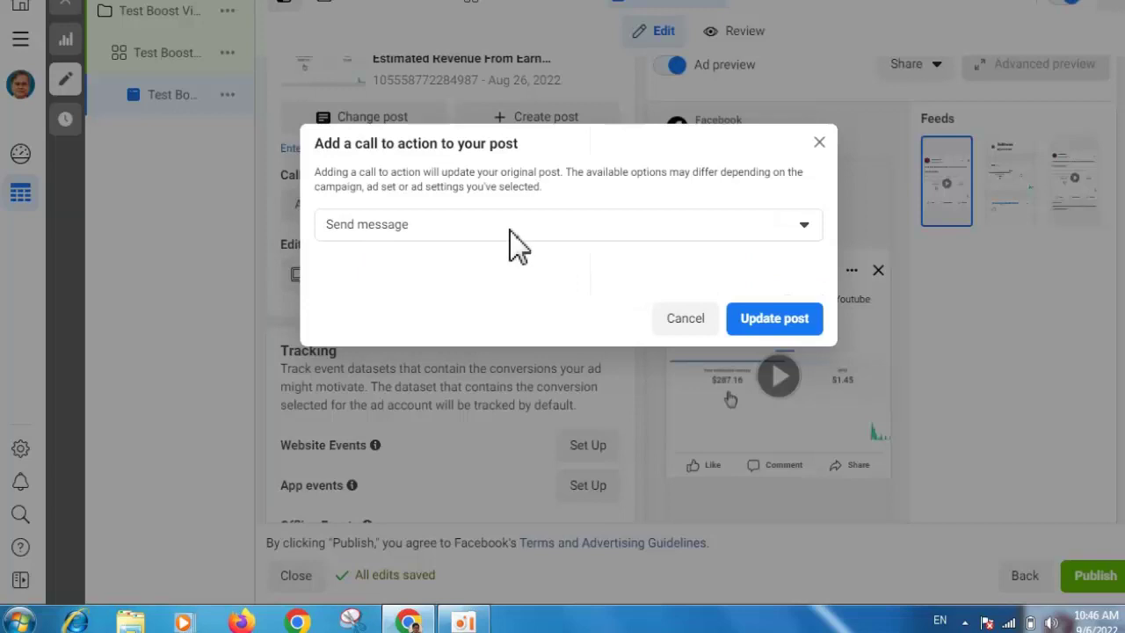
left_click(678, 323)
left_click(333, 211)
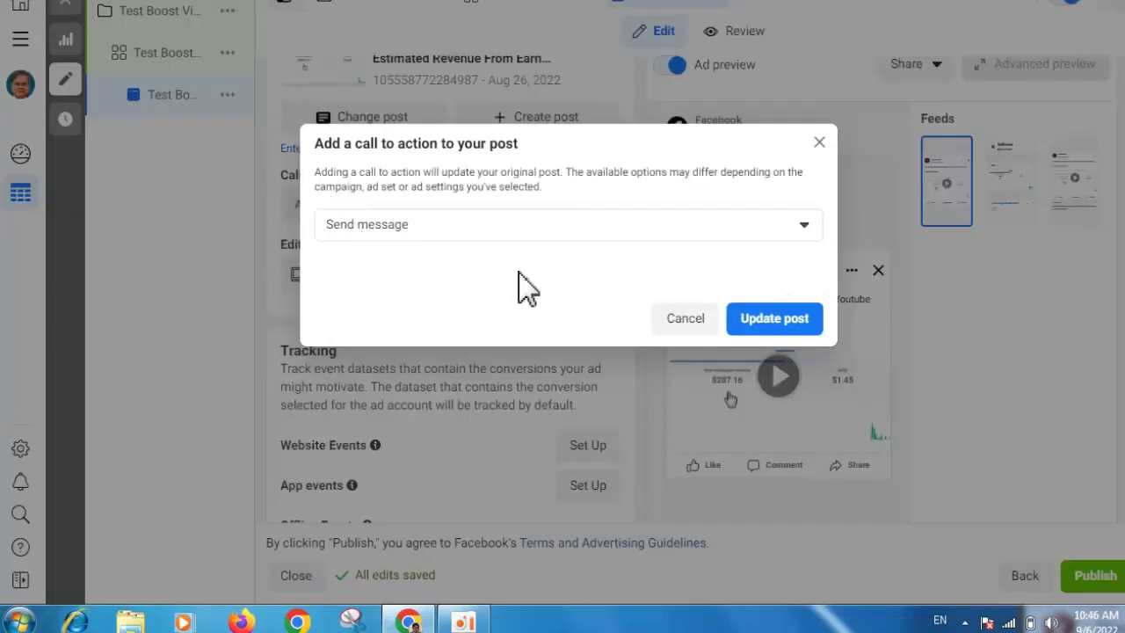
left_click(779, 329)
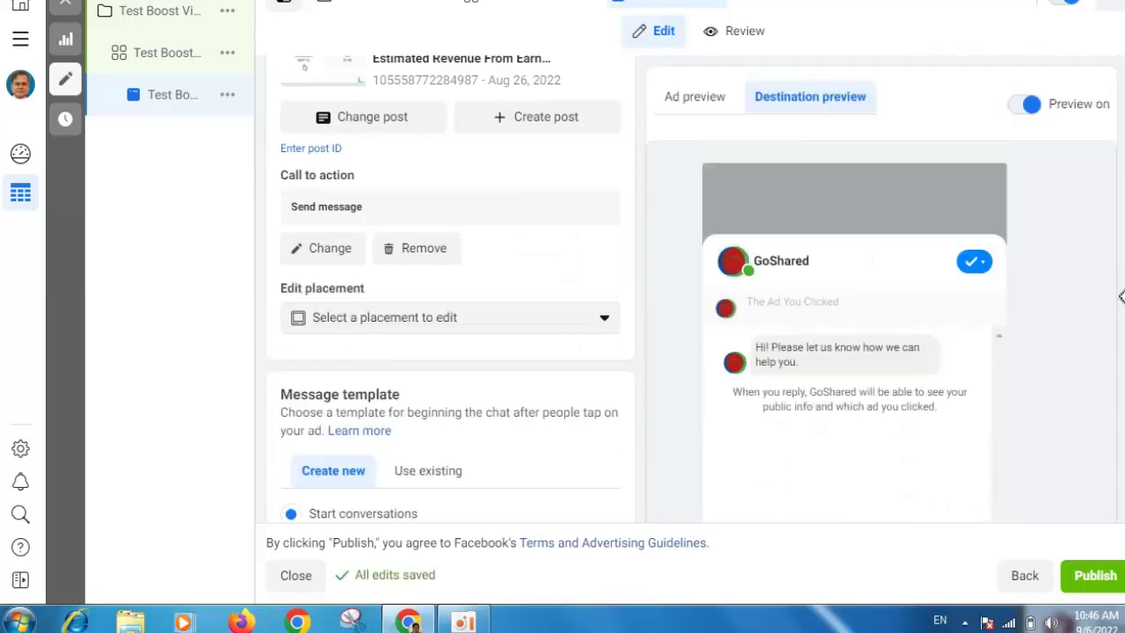
Step: Remove the re-added Send message button so the video post has no call to action
scroll(453, 282, "down", 3)
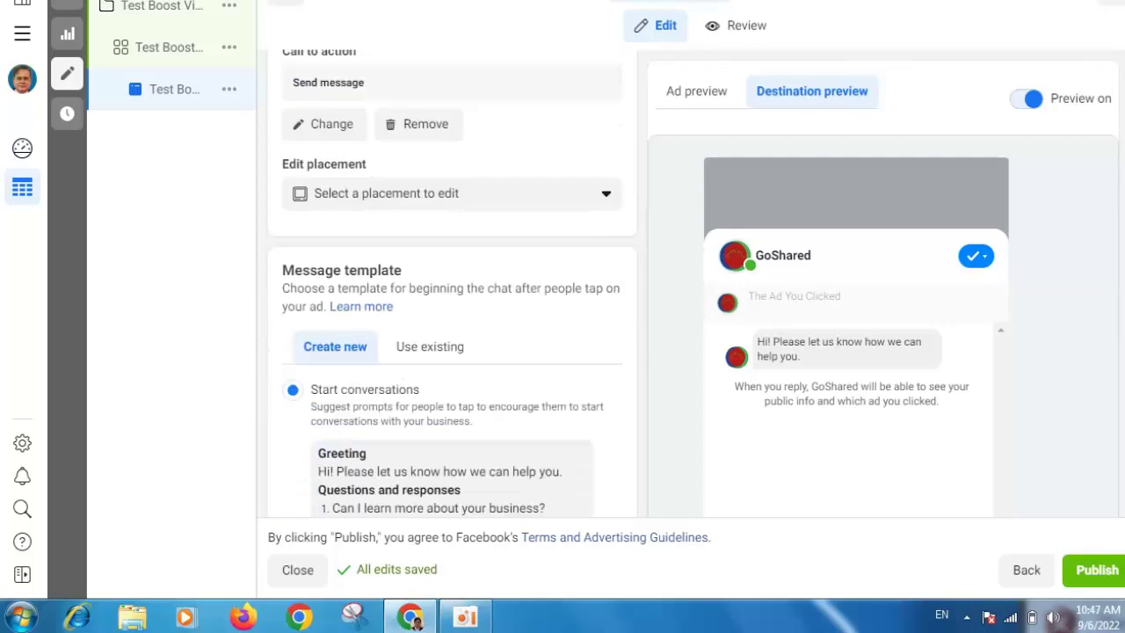
scroll(453, 281, "up", 4)
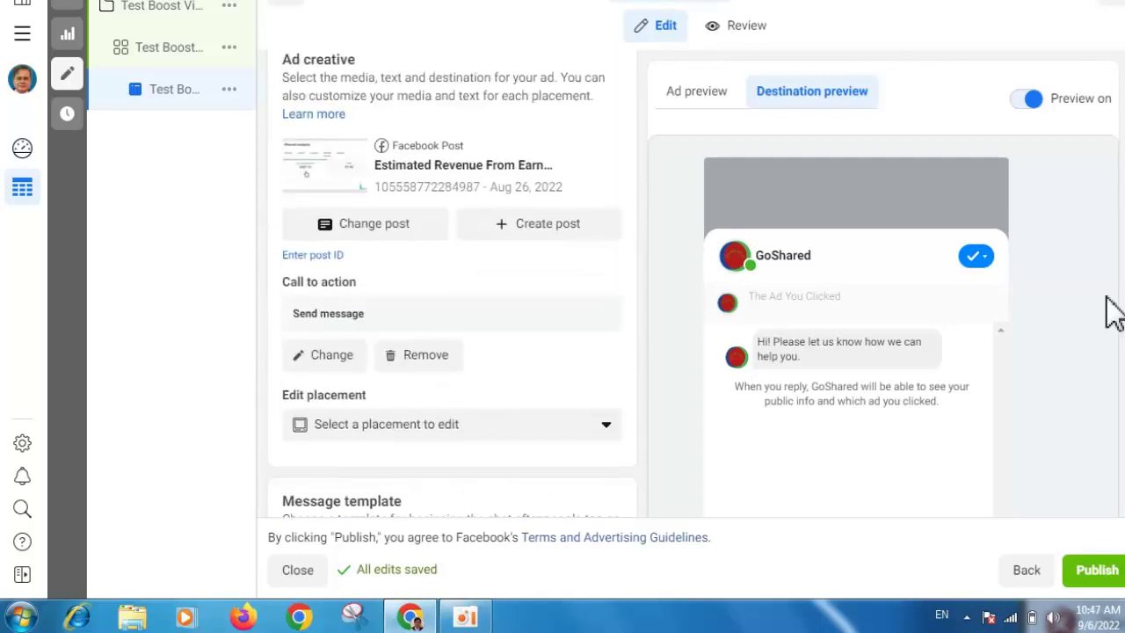
left_click(411, 357)
left_click(741, 251)
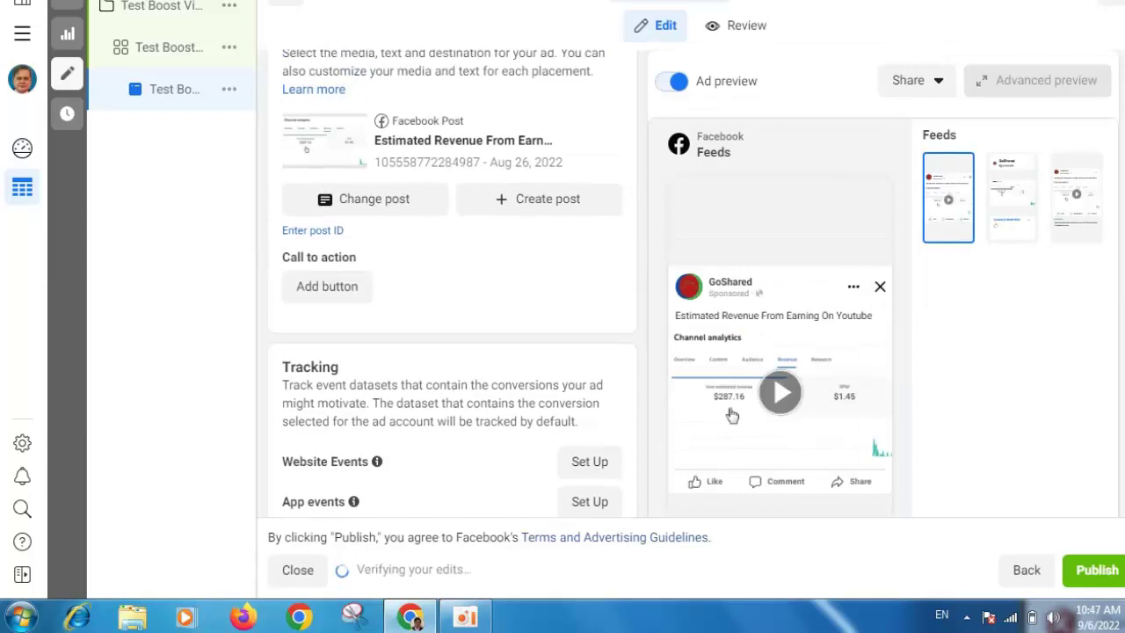
scroll(580, 290, "down", 1)
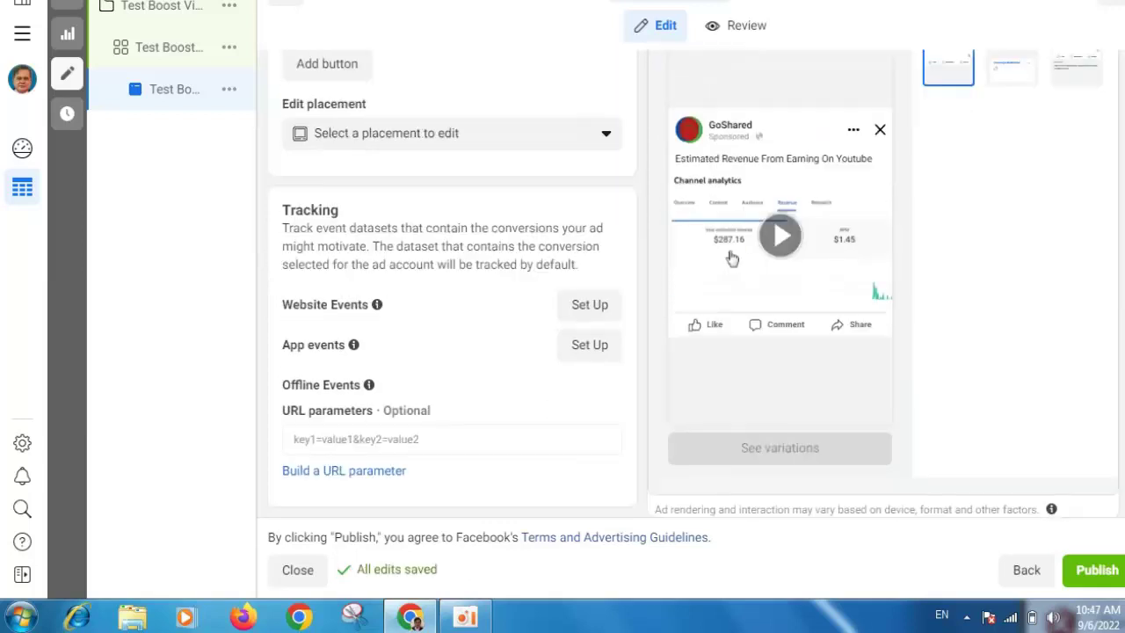